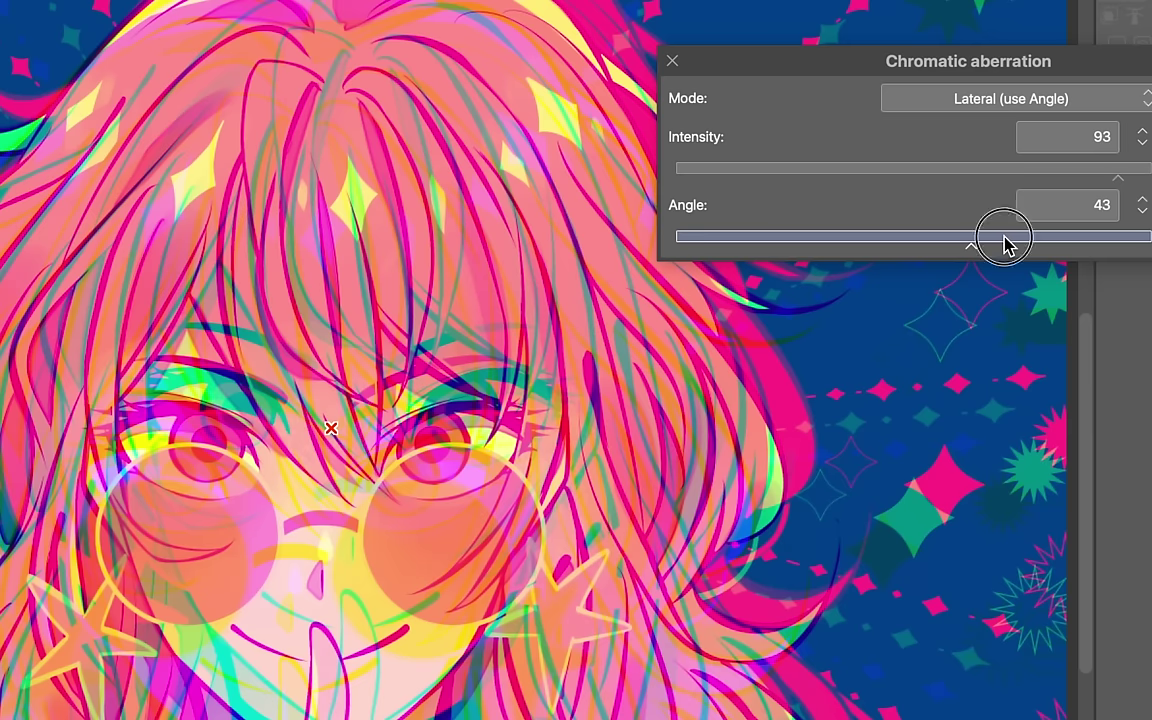
Increase the angle of the lateral chromatic aberration on the pink-haired character illustration.
{"action": "left_click_drag", "start_coordinate": [1003, 244], "coordinate": [1090, 247]}
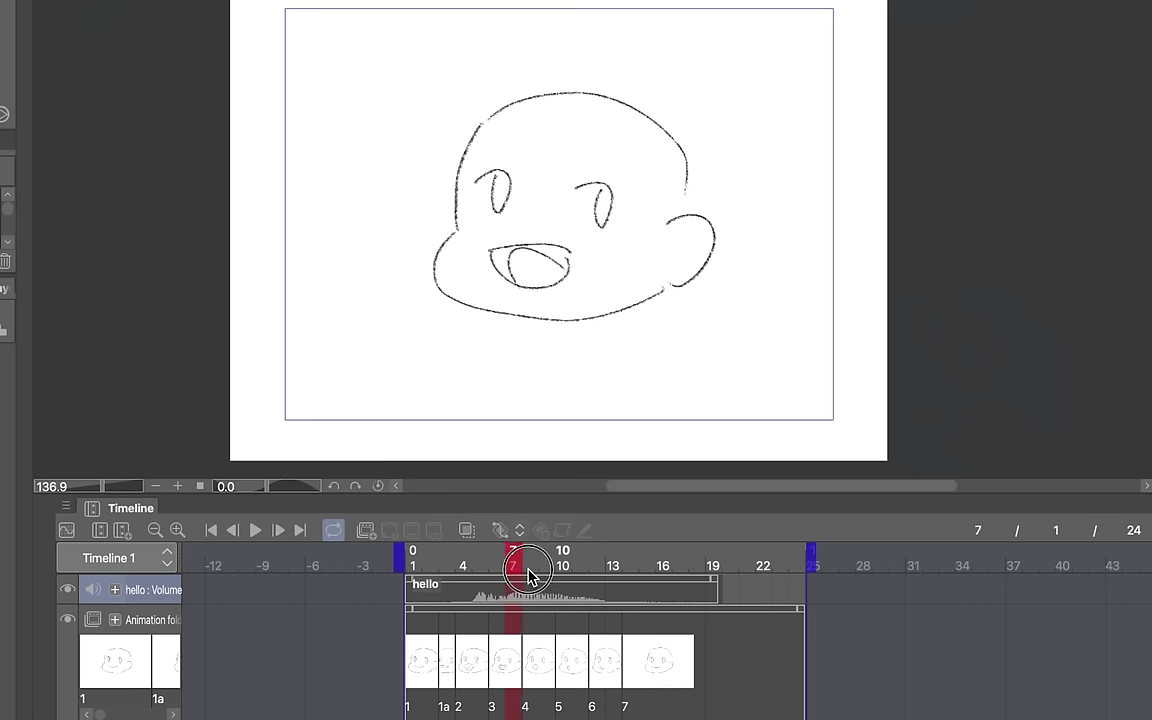
Scrub the animation timeline forward from frame 7 to check the talking face against the hello audio track.
{"action": "left_click_drag", "start_coordinate": [514, 560], "coordinate": [603, 578]}
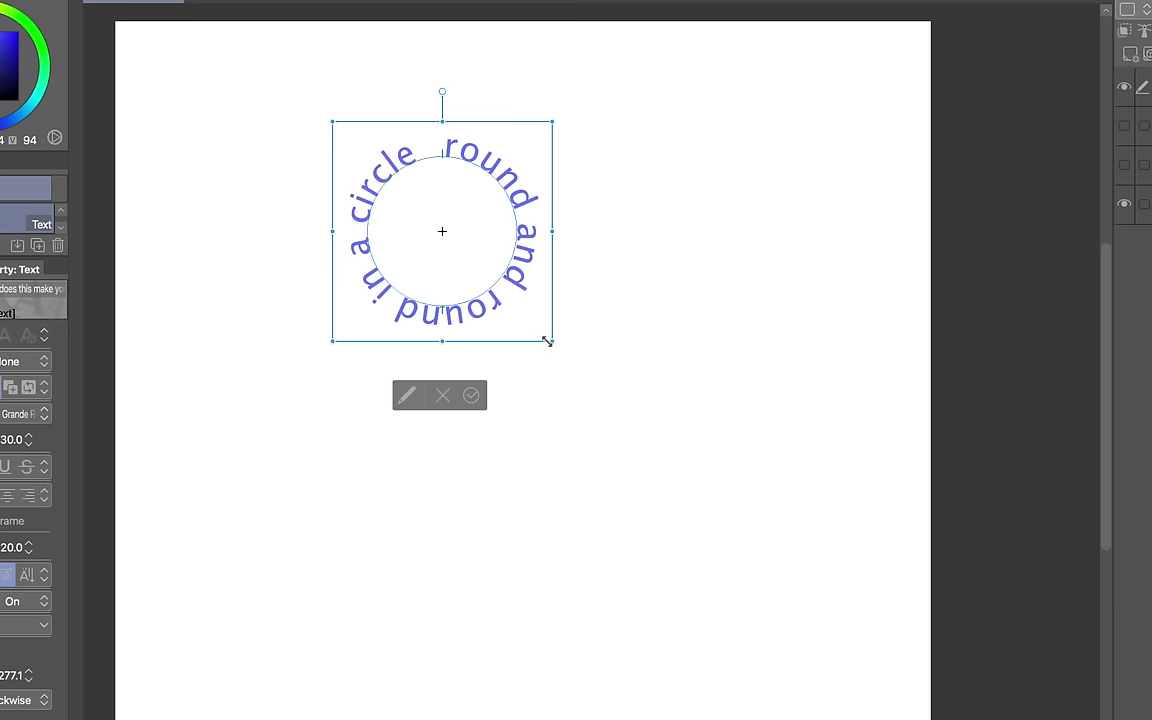
Enlarge the circular text "round and round in a circle" together with its path.
{"action": "mouse_move", "coordinate": [545, 337]}
{"action": "left_mouse_down"}
{"action": "mouse_move", "coordinate": [665, 414]}
{"action": "mouse_move", "coordinate": [663, 450]}
{"action": "left_mouse_up"}
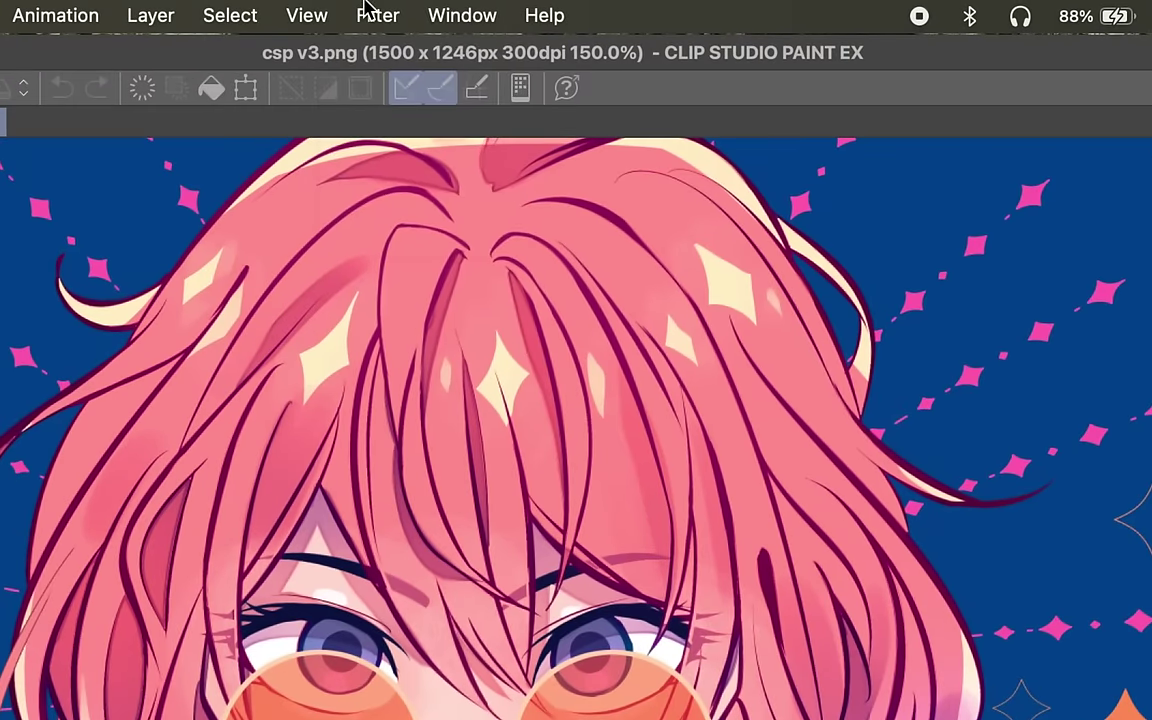
Preview the Pencil drawing effect filter on the illustration and turn its outline off.
{"action": "left_click", "coordinate": [471, 9]}
{"action": "mouse_move", "coordinate": [498, 97]}
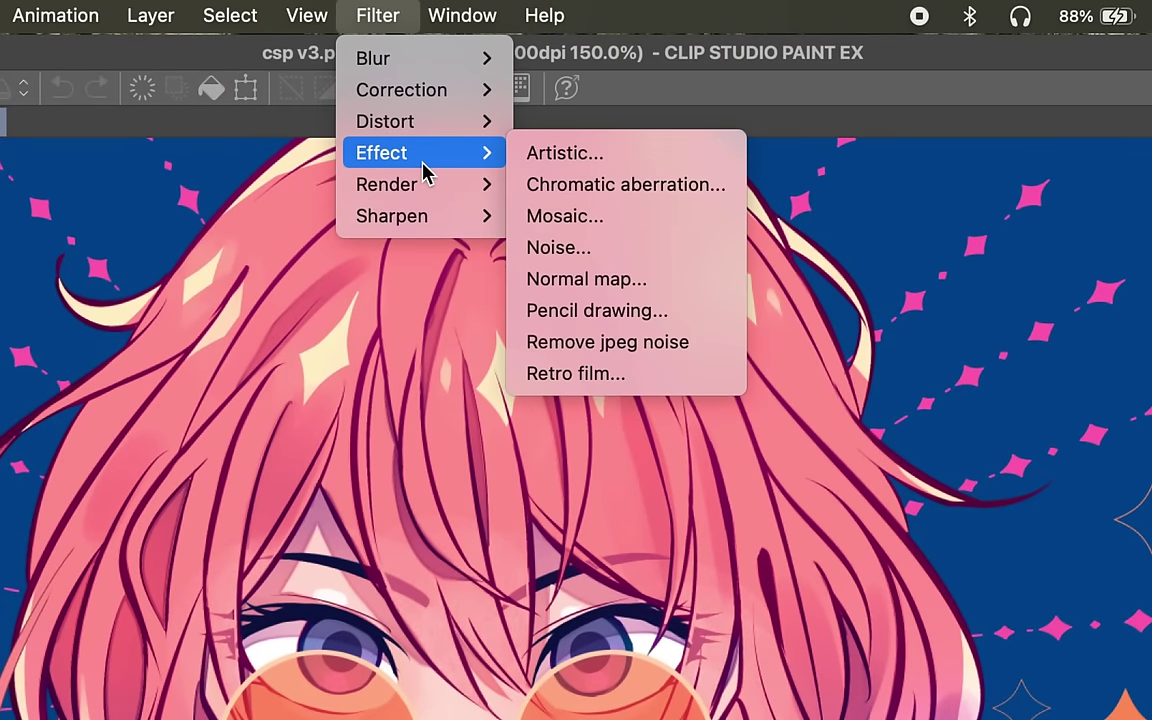
{"action": "left_click", "coordinate": [620, 311]}
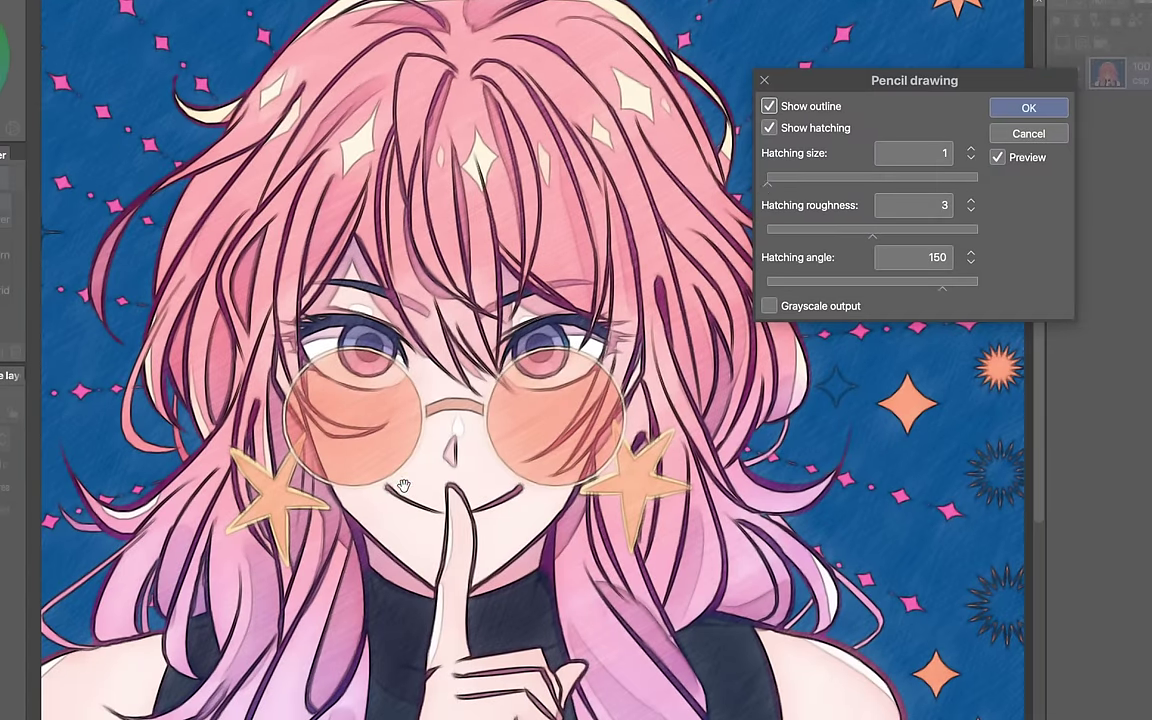
{"action": "left_click_drag", "start_coordinate": [835, 80], "coordinate": [742, 120]}
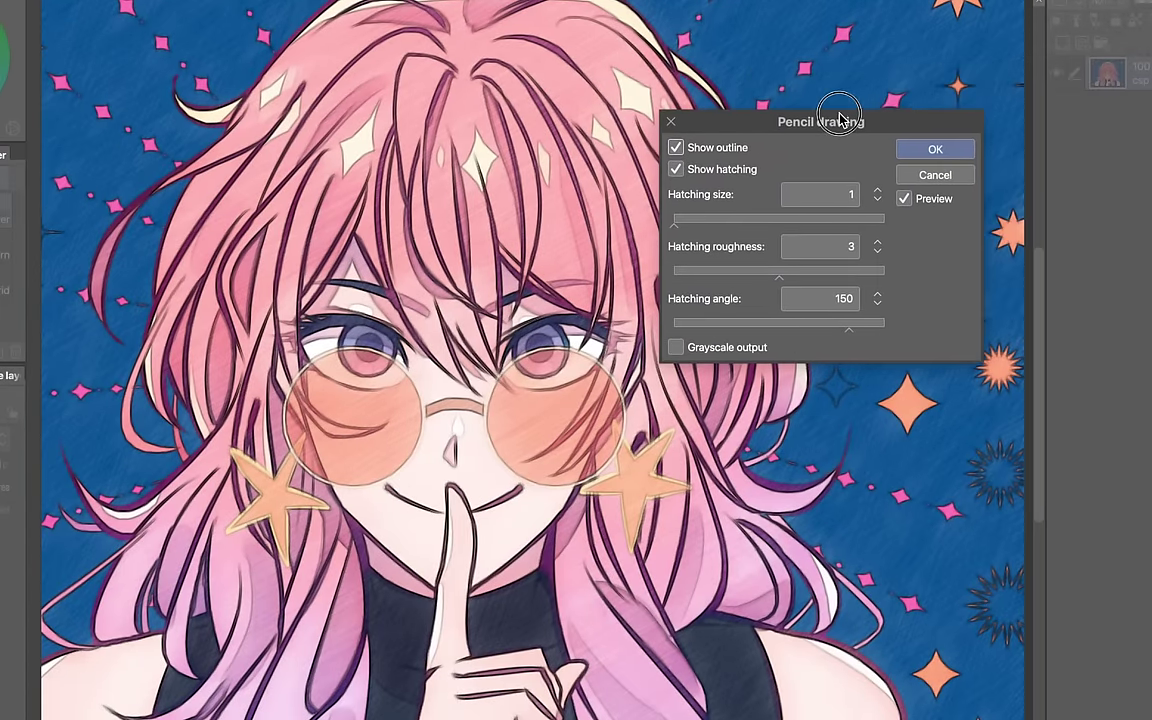
{"action": "left_click", "coordinate": [676, 147]}
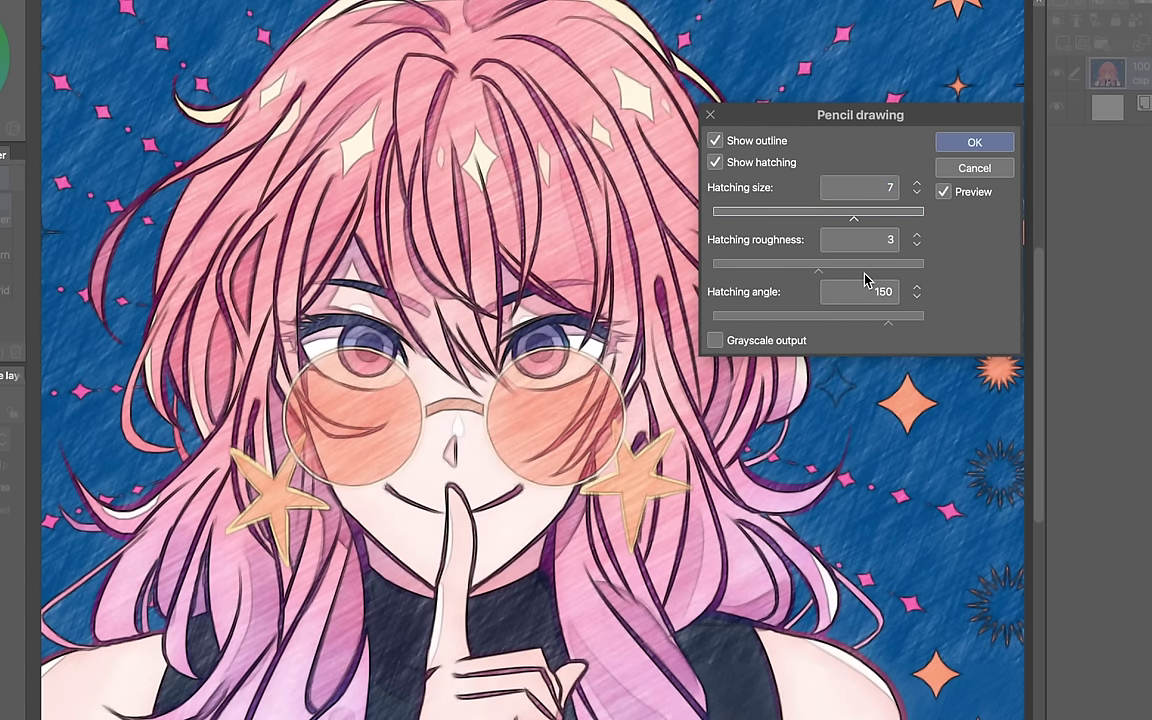
Set the Pencil drawing filter's hatching roughness to 4 and try hatching angles of 65 and lower.
{"action": "left_click", "coordinate": [876, 266]}
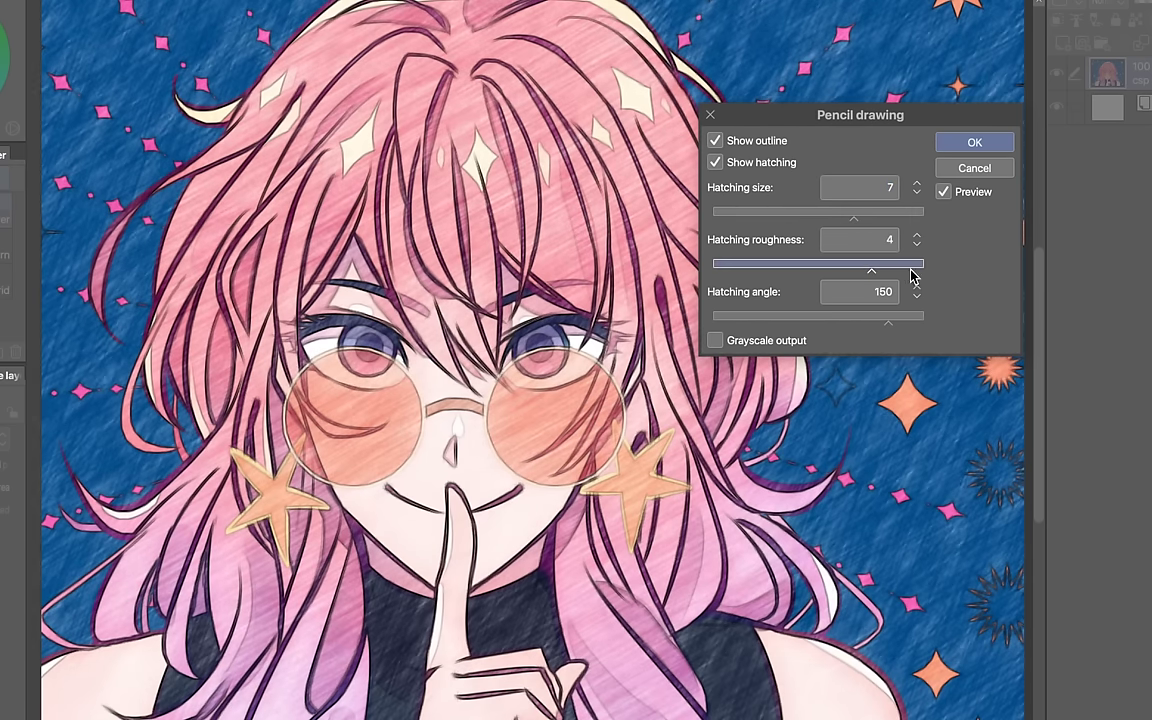
{"action": "left_click", "coordinate": [791, 316]}
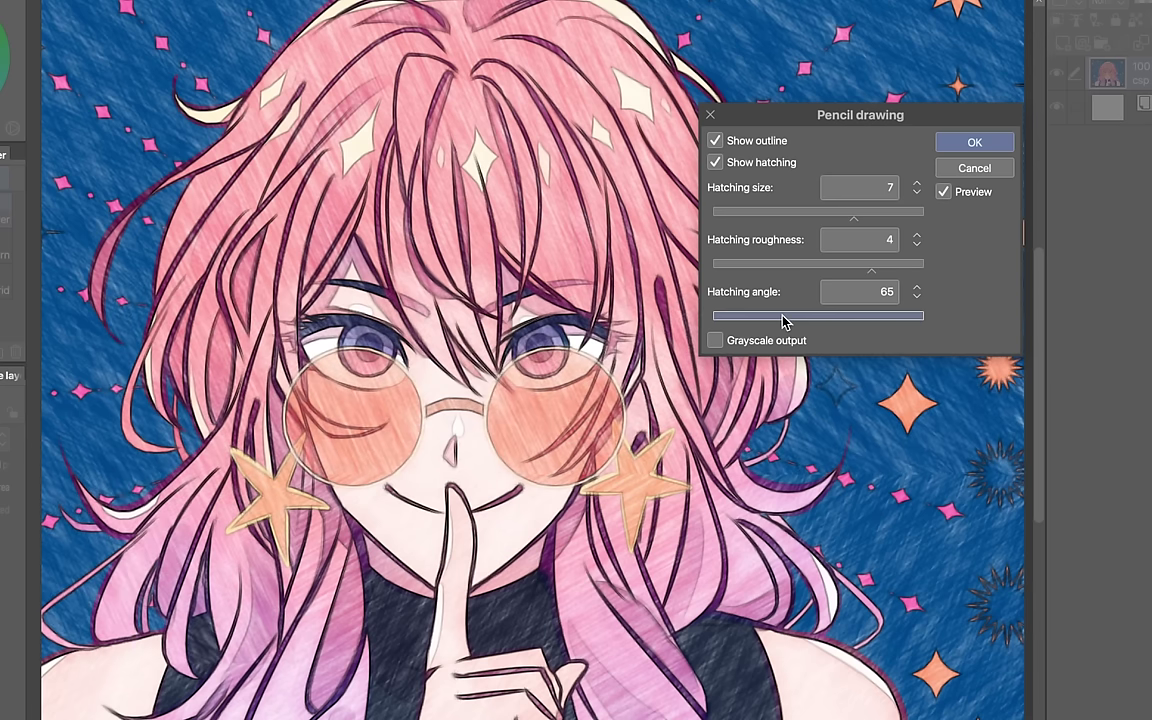
{"action": "left_click", "coordinate": [744, 316]}
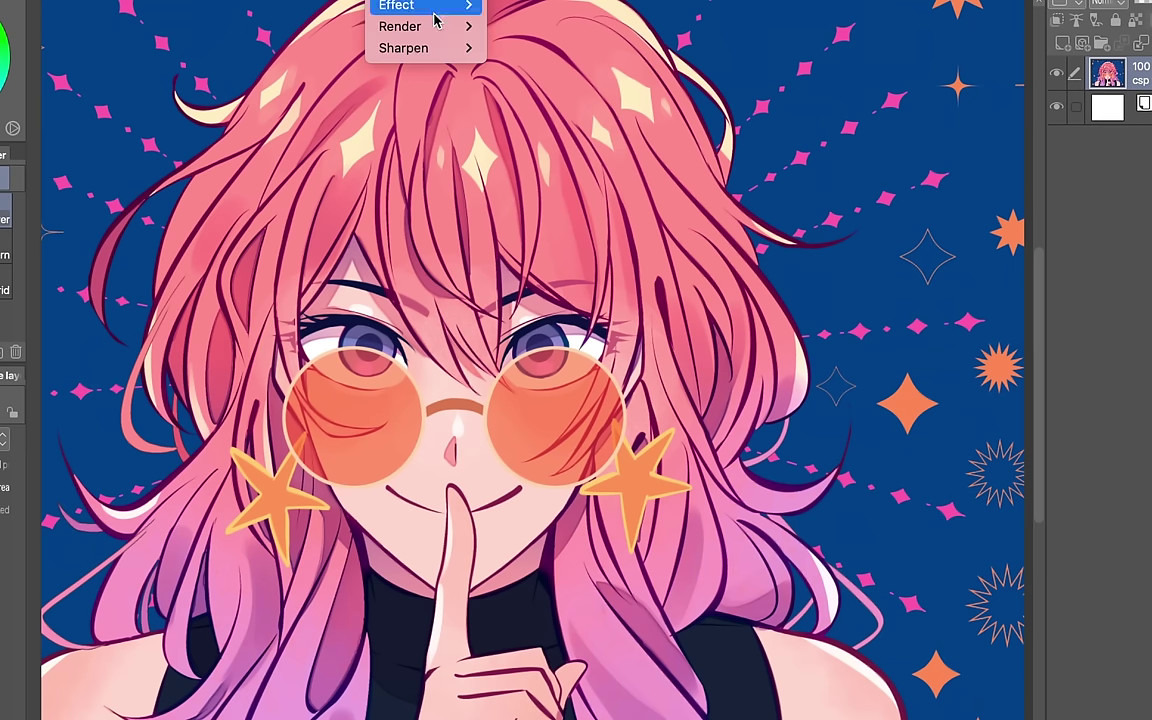
Preview the Chromatic aberration filter in Radial mode and reposition its center point around the character's face.
{"action": "mouse_move", "coordinate": [398, 5]}
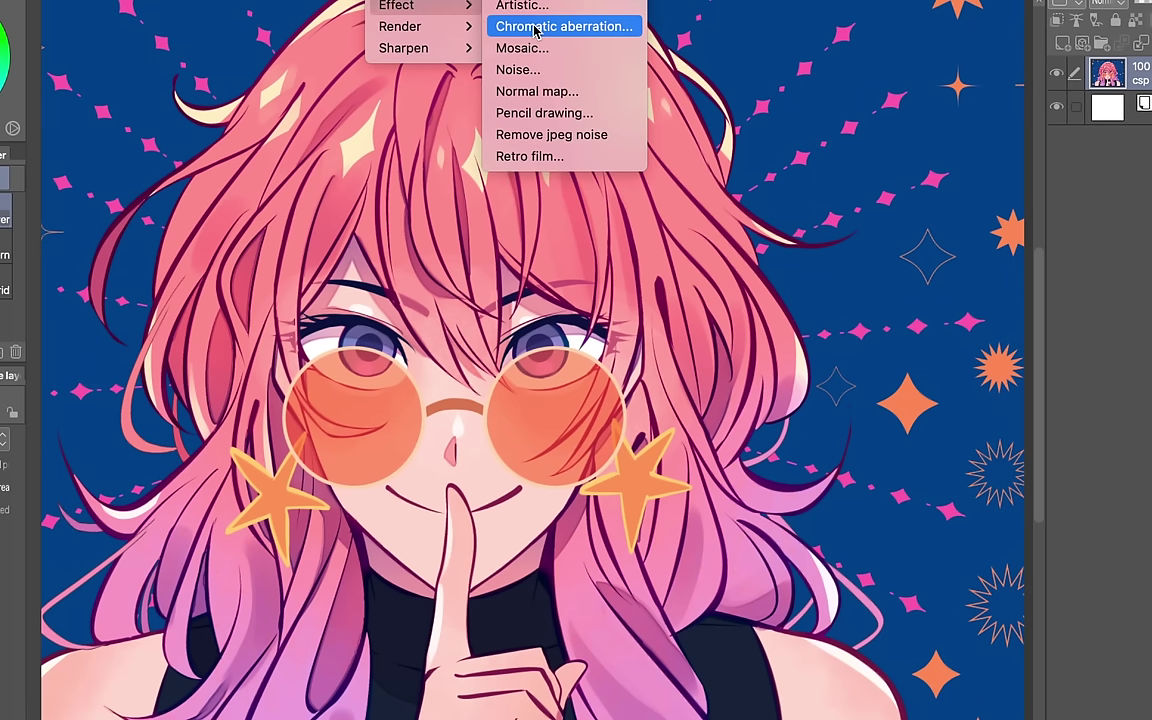
{"action": "left_click", "coordinate": [571, 26]}
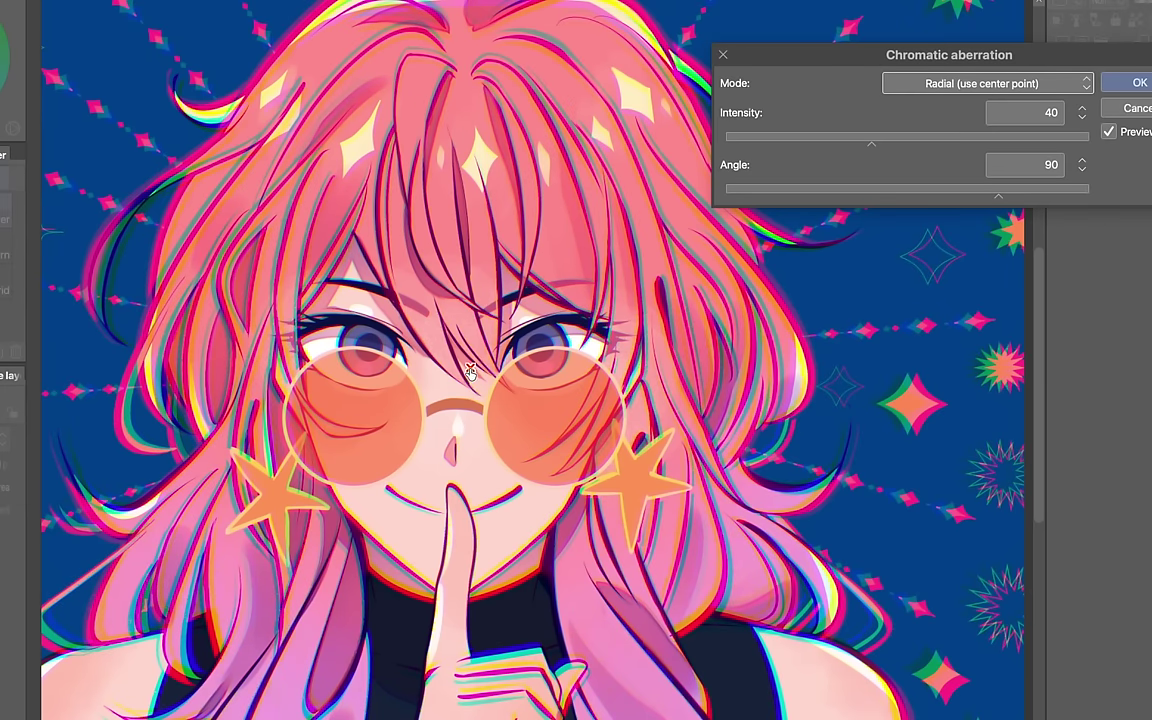
{"action": "left_click_drag", "start_coordinate": [470, 368], "coordinate": [452, 363]}
{"action": "left_click", "coordinate": [931, 82]}
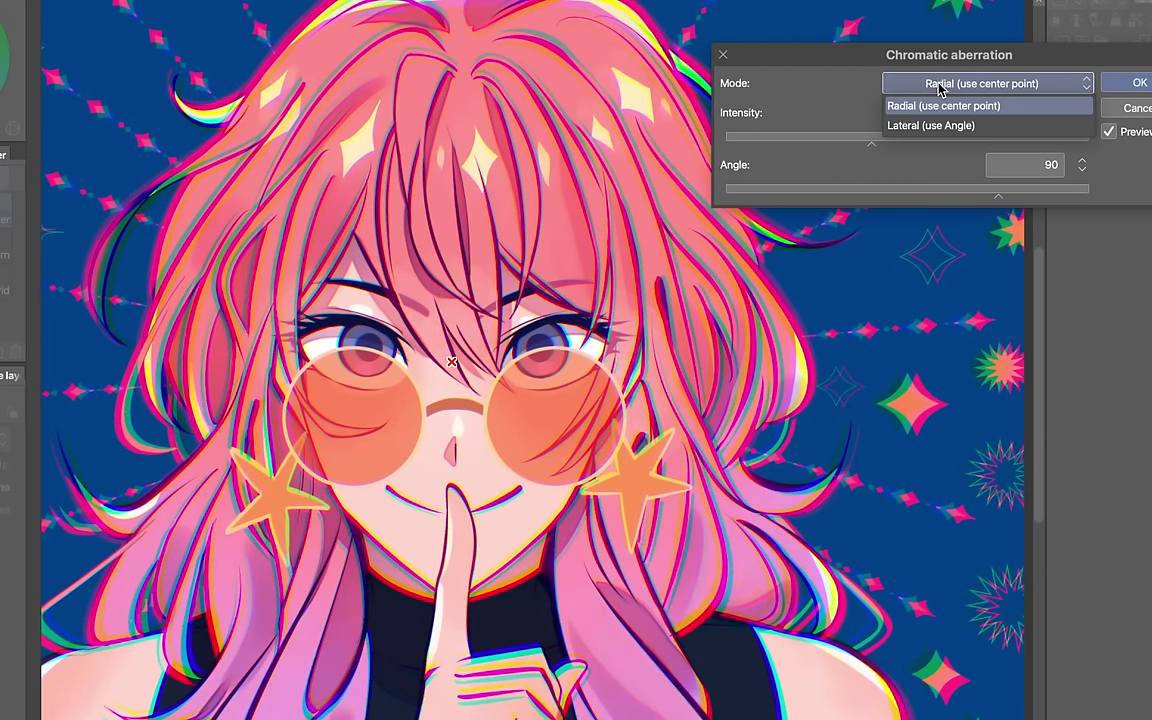
{"action": "left_click", "coordinate": [357, 214]}
{"action": "mouse_move", "coordinate": [357, 214]}
{"action": "left_mouse_down"}
{"action": "mouse_move", "coordinate": [527, 159]}
{"action": "mouse_move", "coordinate": [635, 380]}
{"action": "left_mouse_up"}
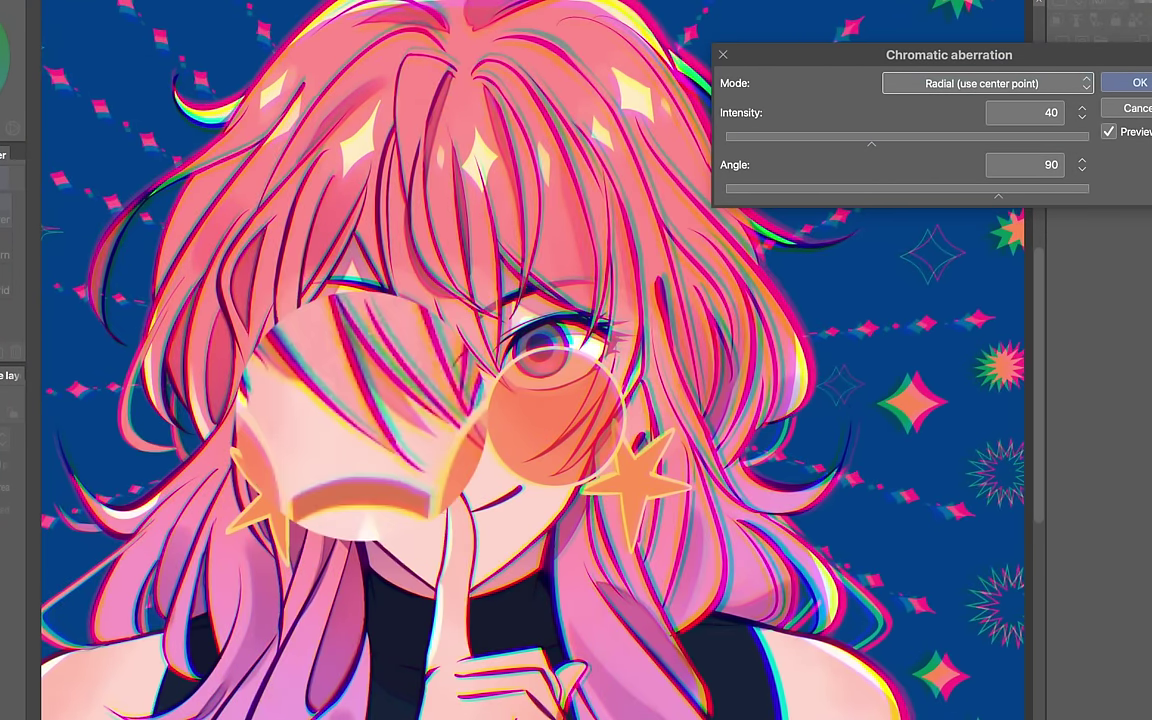
{"action": "left_click", "coordinate": [376, 430]}
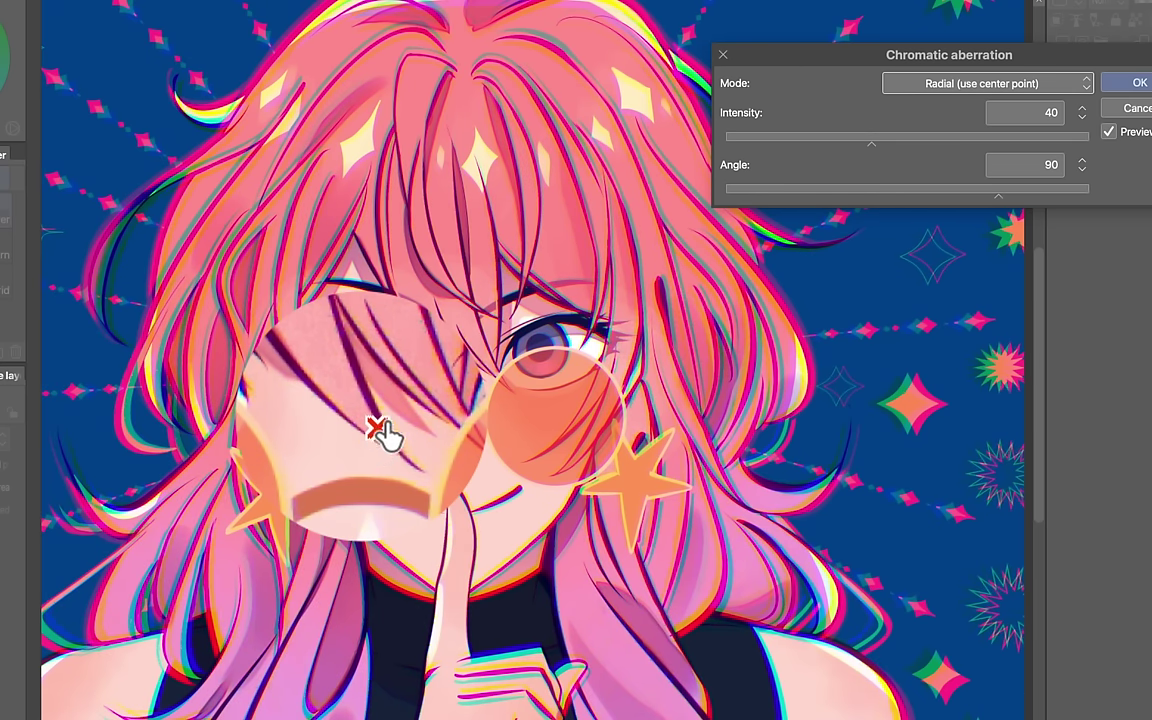
{"action": "left_click", "coordinate": [358, 421]}
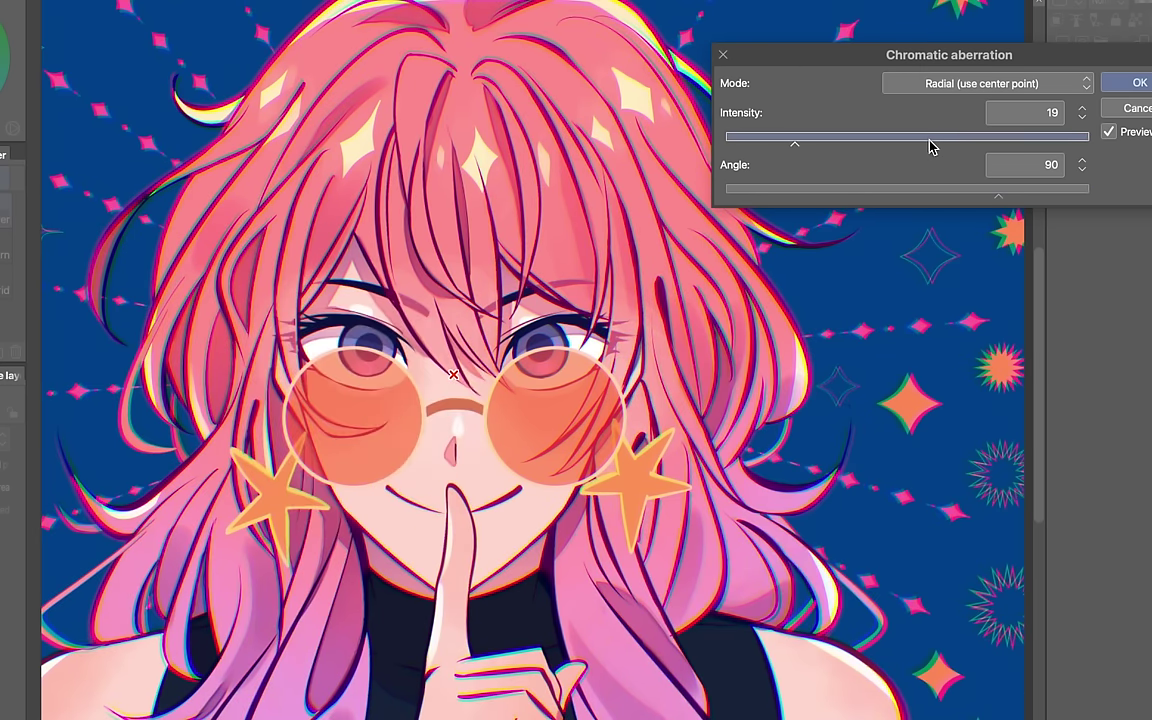
Raise the chromatic aberration intensity to 93 and vary the angle in Lateral mode.
{"action": "left_click_drag", "start_coordinate": [838, 137], "coordinate": [925, 137]}
{"action": "left_click_drag", "start_coordinate": [755, 140], "coordinate": [802, 145]}
{"action": "left_click", "coordinate": [1068, 140]}
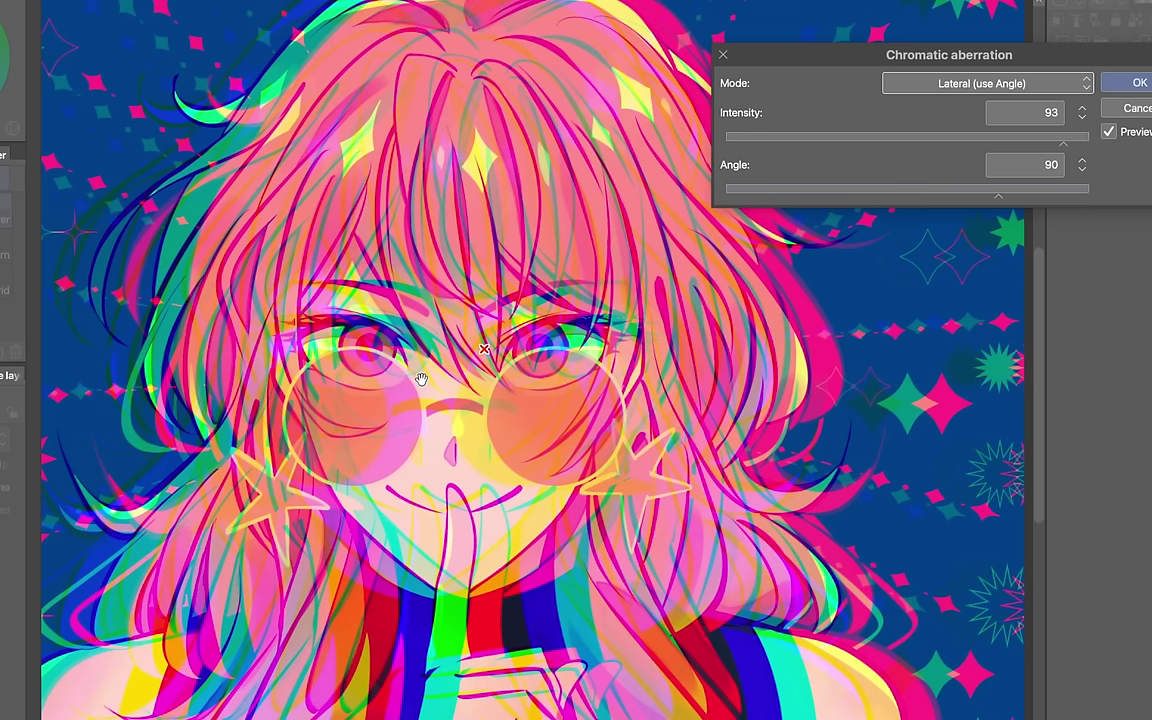
{"action": "mouse_move", "coordinate": [484, 350]}
{"action": "left_mouse_down"}
{"action": "mouse_move", "coordinate": [428, 287]}
{"action": "mouse_move", "coordinate": [502, 288]}
{"action": "mouse_move", "coordinate": [462, 336]}
{"action": "left_mouse_up"}
{"action": "left_click_drag", "start_coordinate": [838, 189], "coordinate": [1012, 199]}
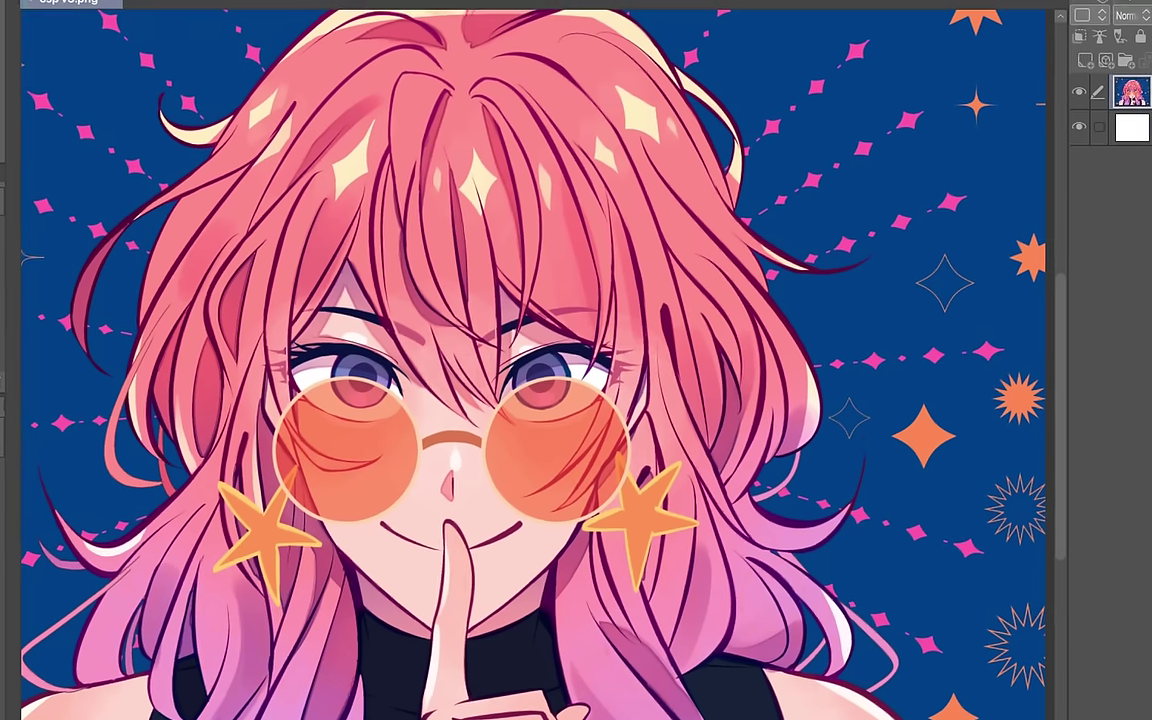
Preview the Noise effect filter on the illustration with a noise strength of 45.90.
{"action": "left_click", "coordinate": [347, 13]}
{"action": "mouse_move", "coordinate": [404, 178]}
{"action": "left_click", "coordinate": [514, 178]}
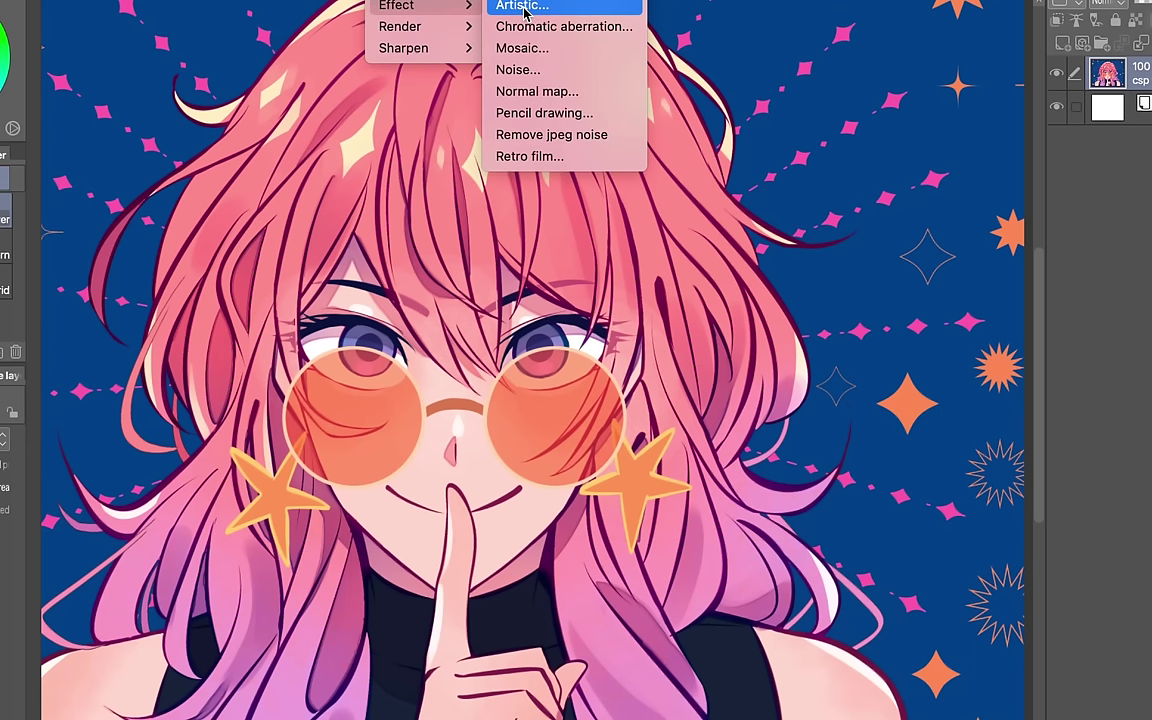
{"action": "left_click", "coordinate": [516, 70]}
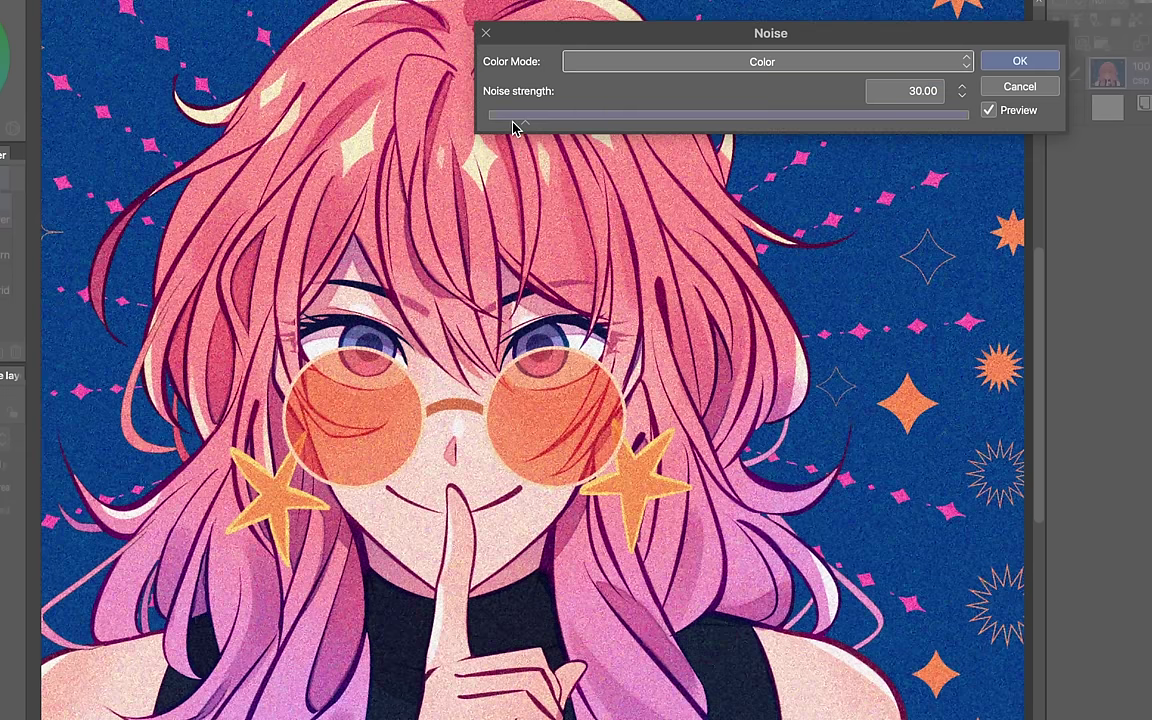
{"action": "left_click_drag", "start_coordinate": [545, 120], "coordinate": [557, 122]}
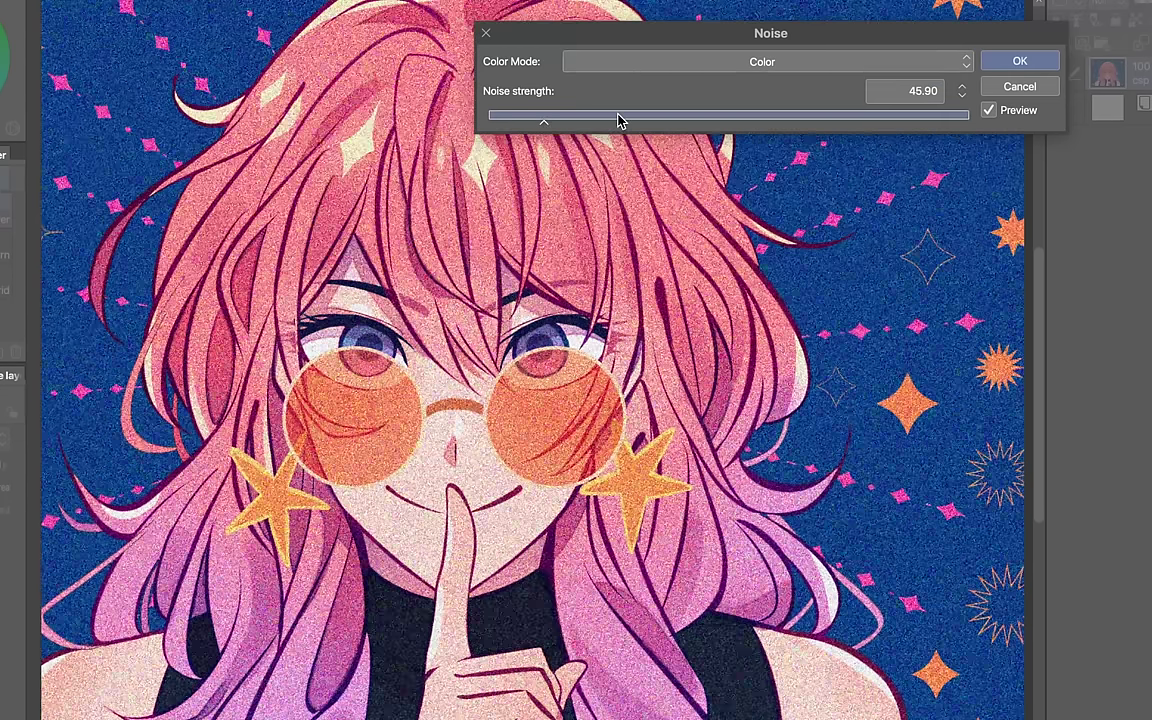
Keep the noise in Color mode and raise its strength to about 260.
{"action": "left_click", "coordinate": [657, 68]}
{"action": "left_click", "coordinate": [658, 72]}
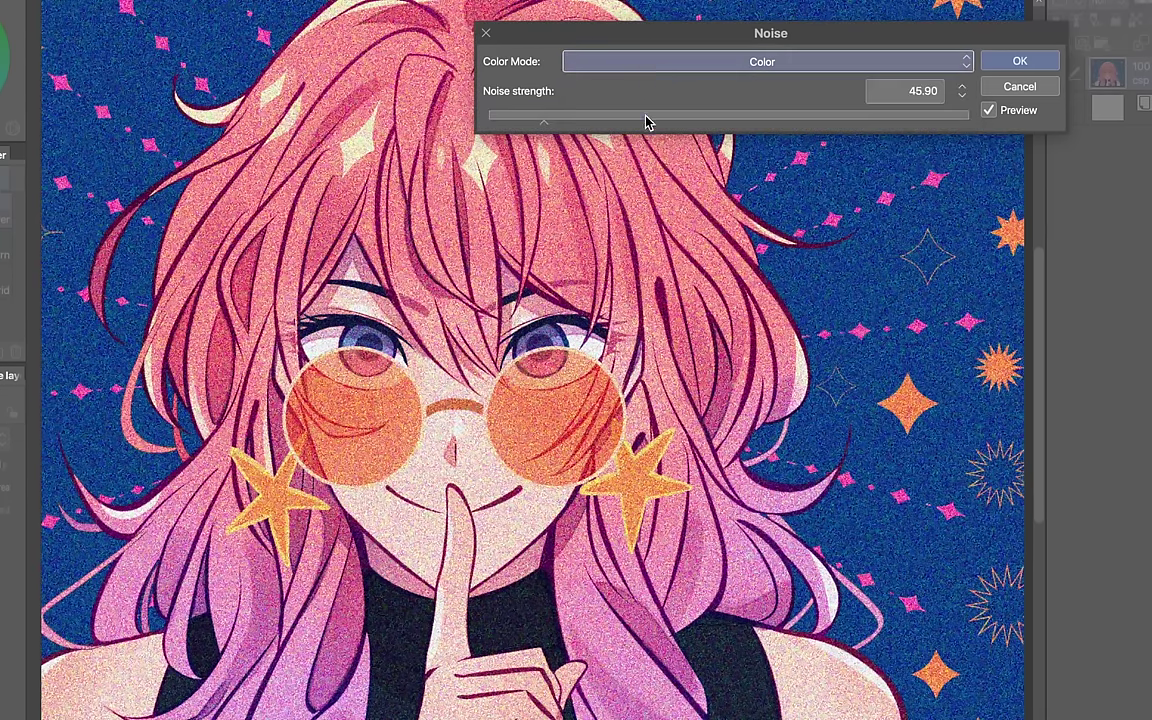
{"action": "left_click", "coordinate": [645, 117]}
{"action": "left_click_drag", "start_coordinate": [766, 129], "coordinate": [805, 126]}
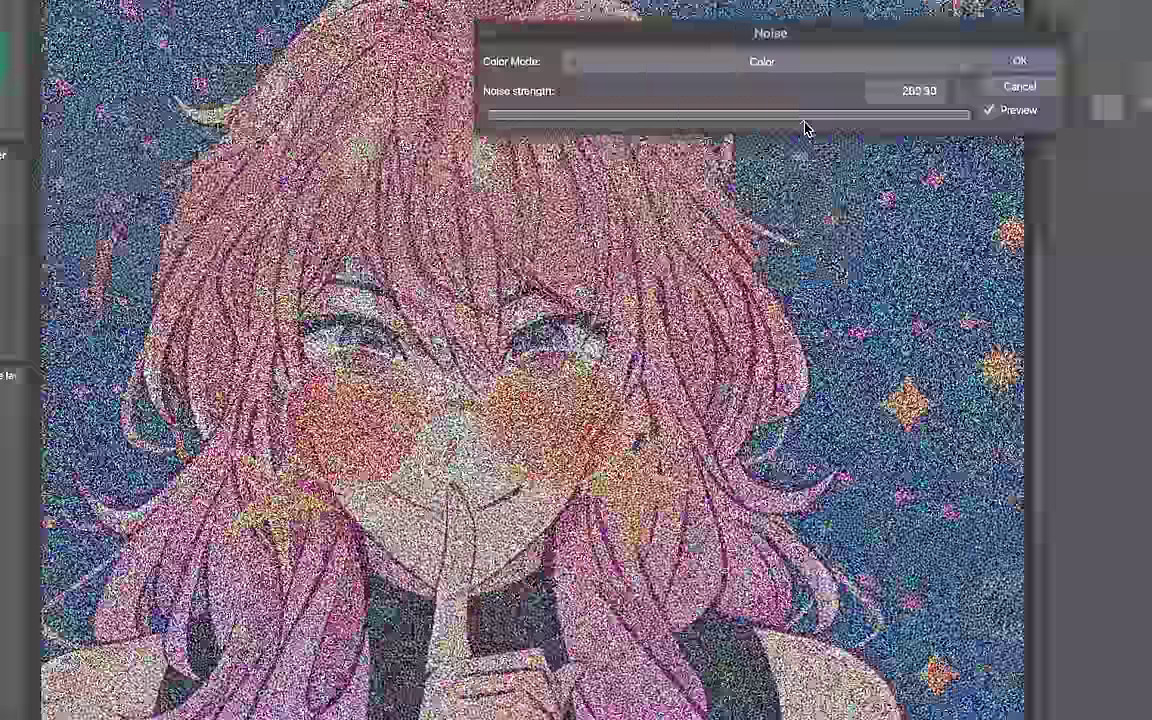
Switch the noise color mode to Gray and reduce the noise strength to 42.62.
{"action": "left_click", "coordinate": [668, 64]}
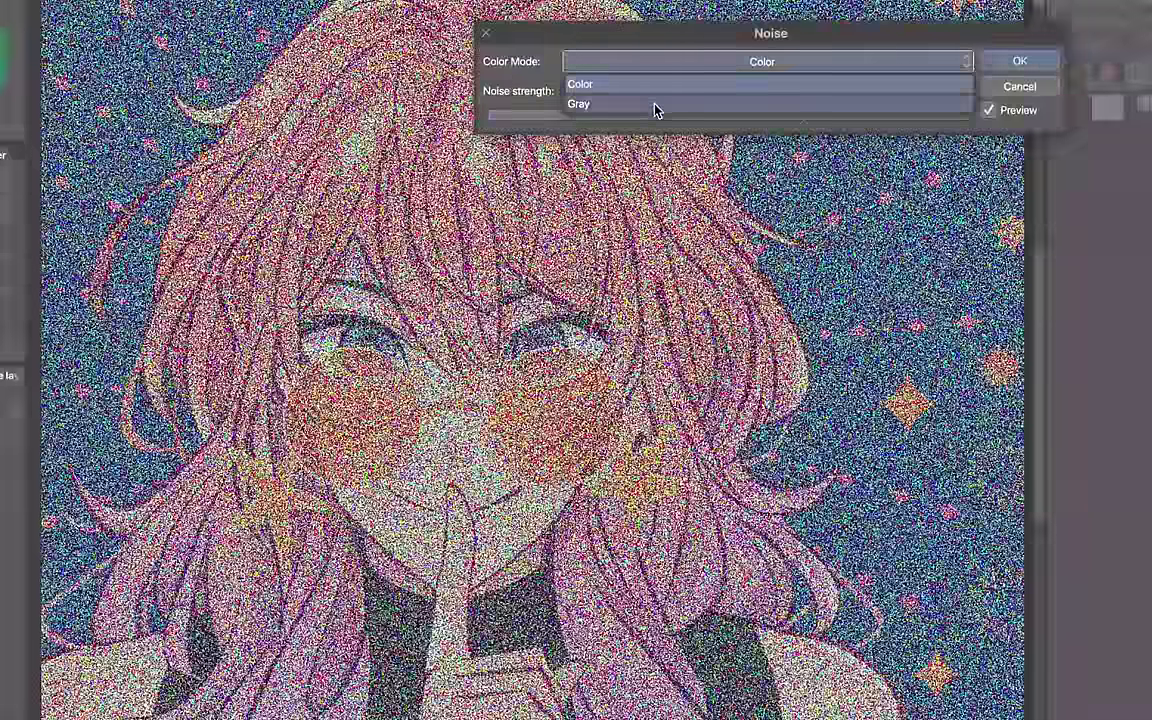
{"action": "left_click", "coordinate": [653, 106]}
{"action": "left_click_drag", "start_coordinate": [655, 112], "coordinate": [541, 126]}
Return the noise color mode to Color and try different noise strengths.
{"action": "left_click", "coordinate": [618, 62]}
{"action": "left_click", "coordinate": [620, 85]}
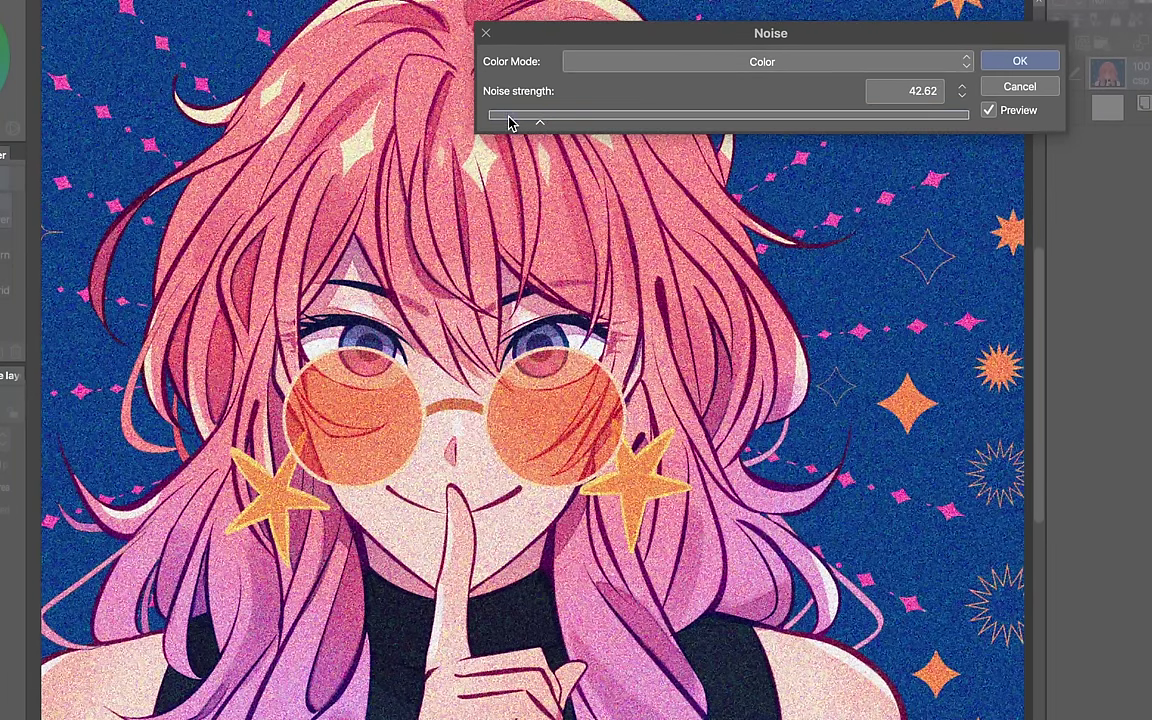
{"action": "left_click_drag", "start_coordinate": [509, 121], "coordinate": [643, 118]}
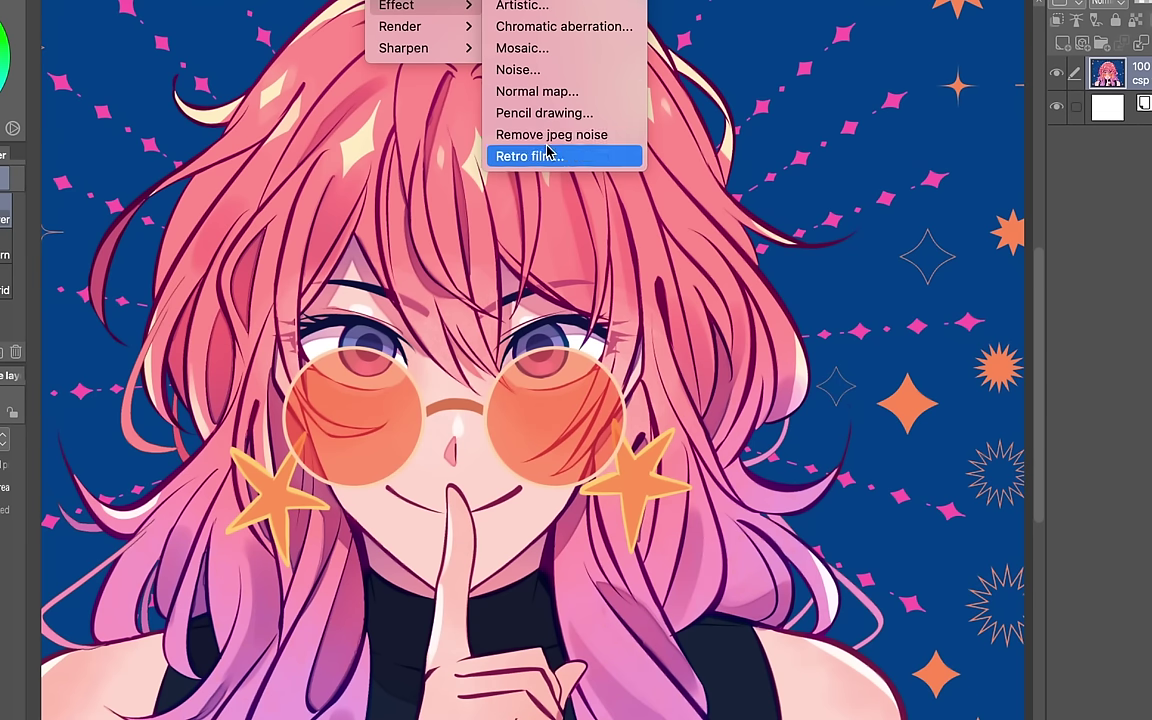
Start the Retro film effect filter on the illustration with the Vintage preset.
{"action": "left_click", "coordinate": [552, 155]}
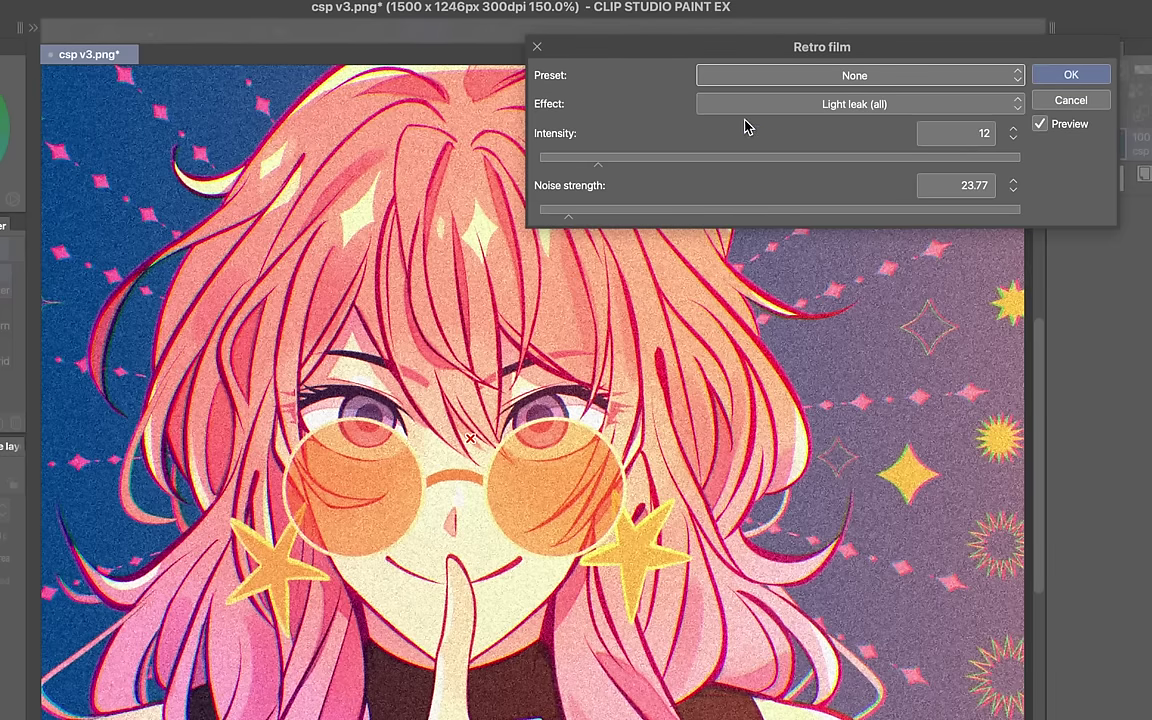
{"action": "left_click", "coordinate": [746, 76]}
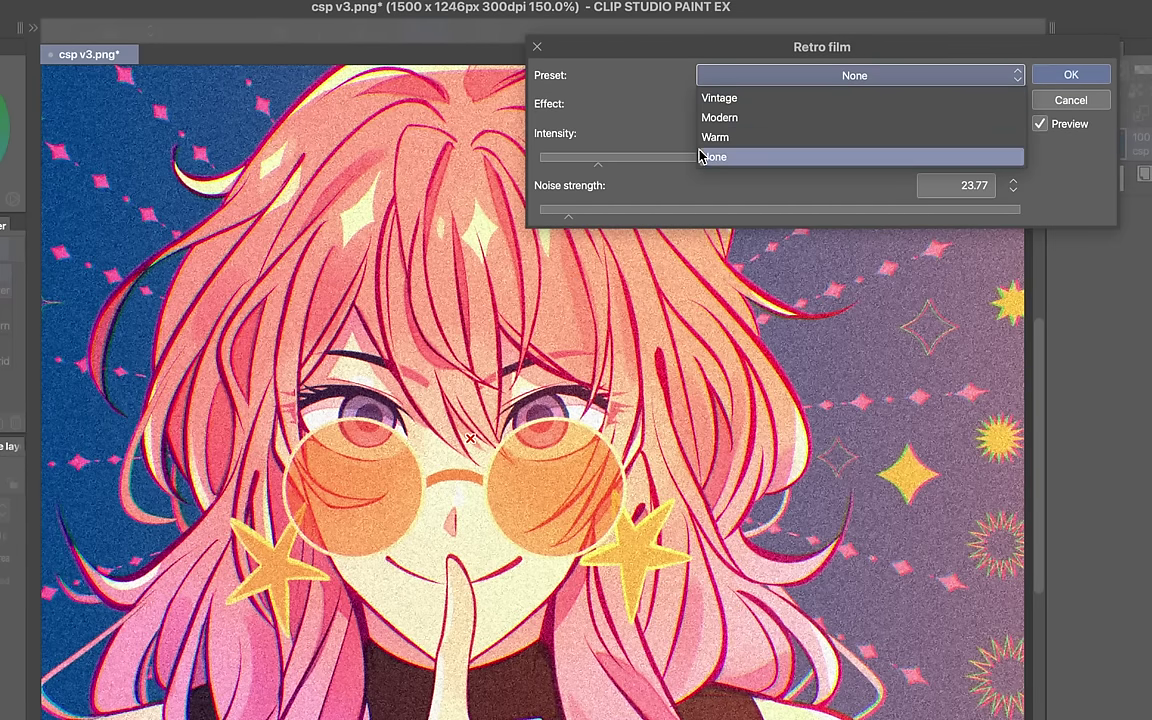
{"action": "left_click", "coordinate": [740, 97]}
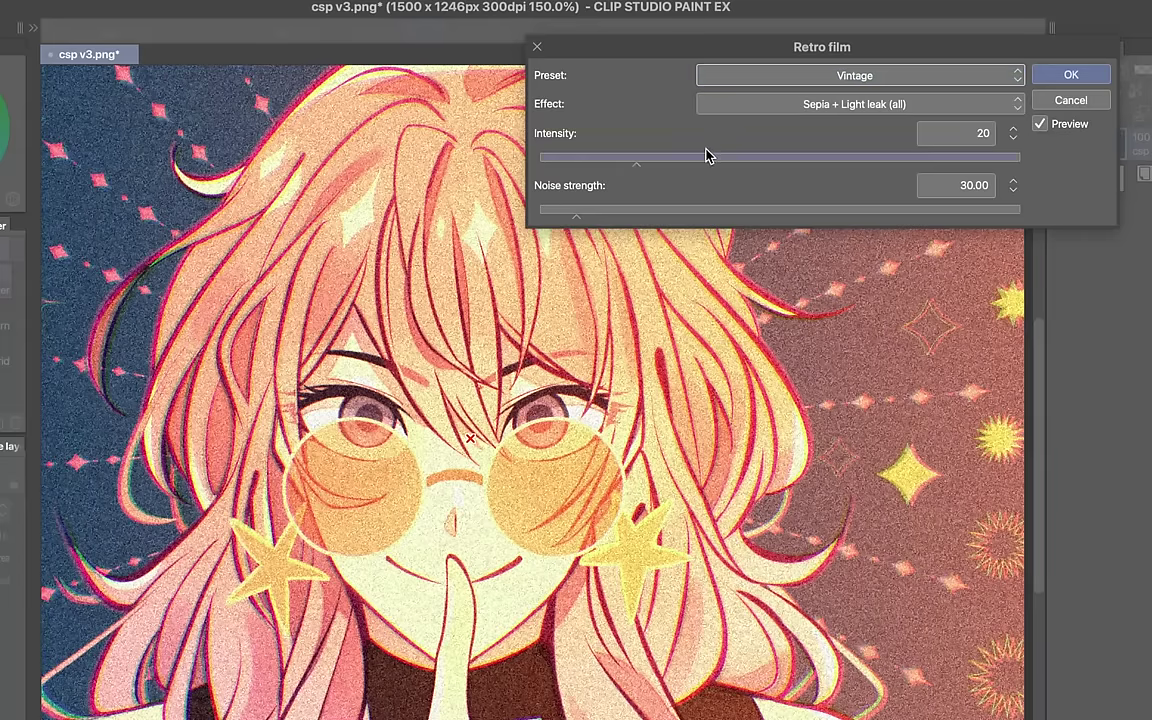
Try a Retro film intensity of 46 and then lower values, moving the dialog off the title bar area.
{"action": "left_click_drag", "start_coordinate": [706, 155], "coordinate": [761, 157]}
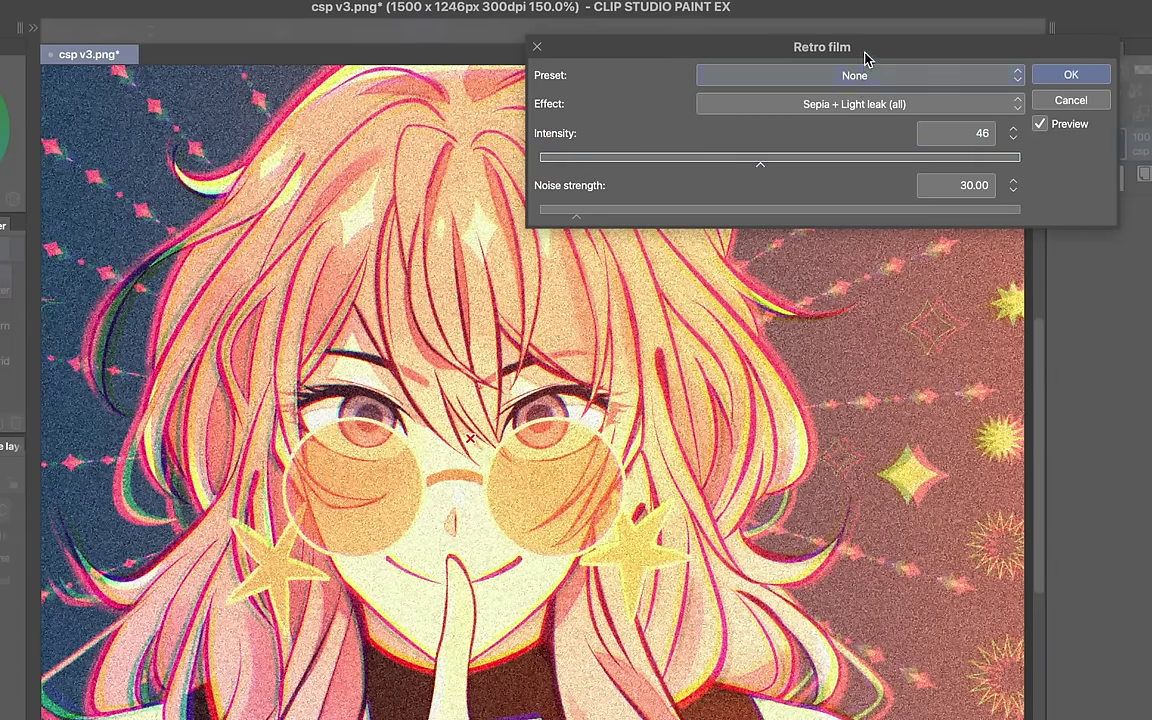
{"action": "left_click_drag", "start_coordinate": [866, 60], "coordinate": [853, 92]}
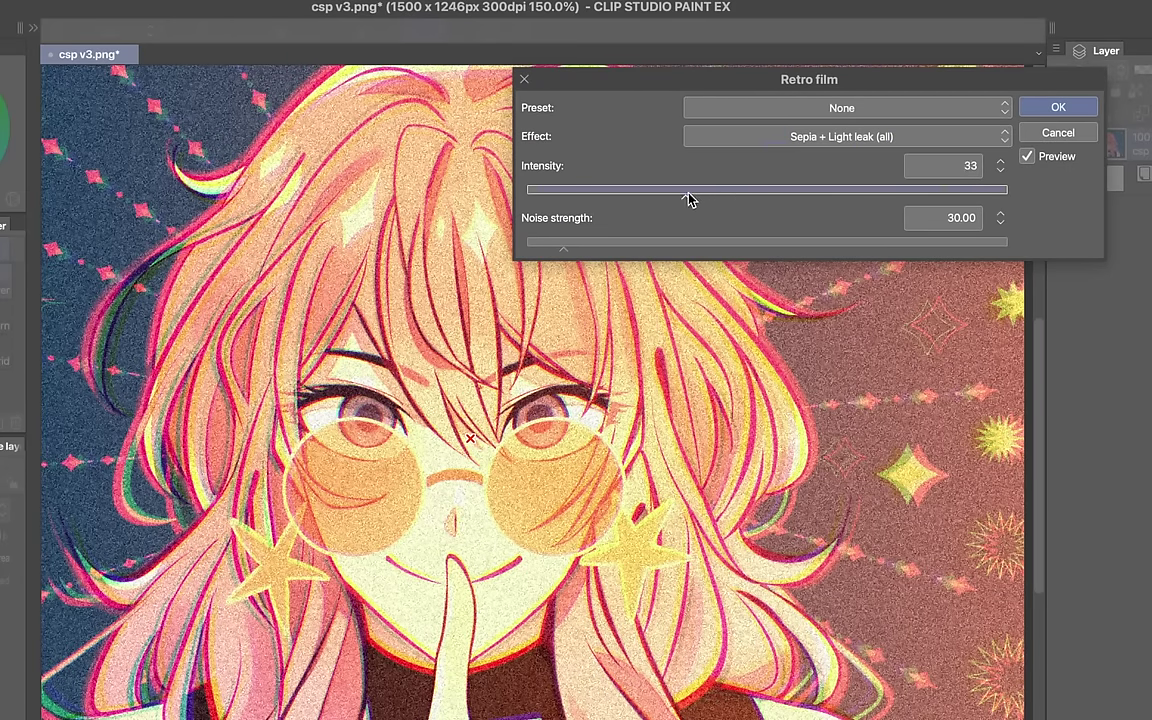
{"action": "left_click", "coordinate": [650, 190]}
Compare the Vintage and Modern presets of the Retro film filter, finishing with the Warm preset.
{"action": "left_click", "coordinate": [807, 112]}
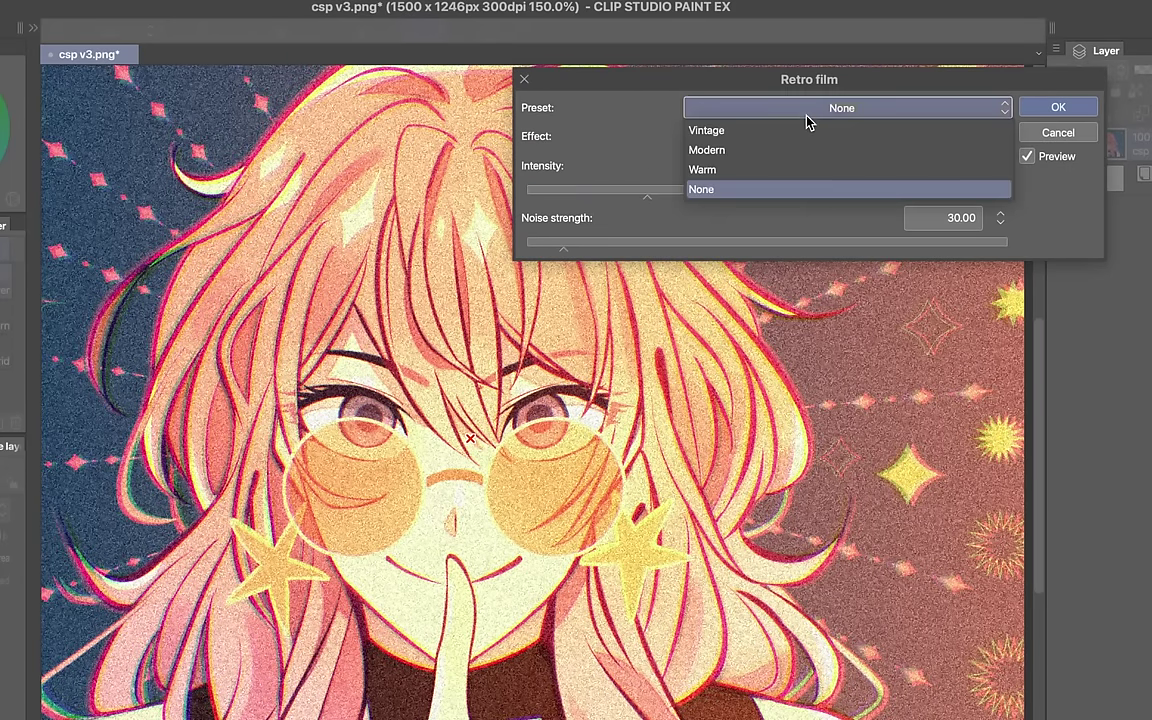
{"action": "left_click", "coordinate": [803, 130]}
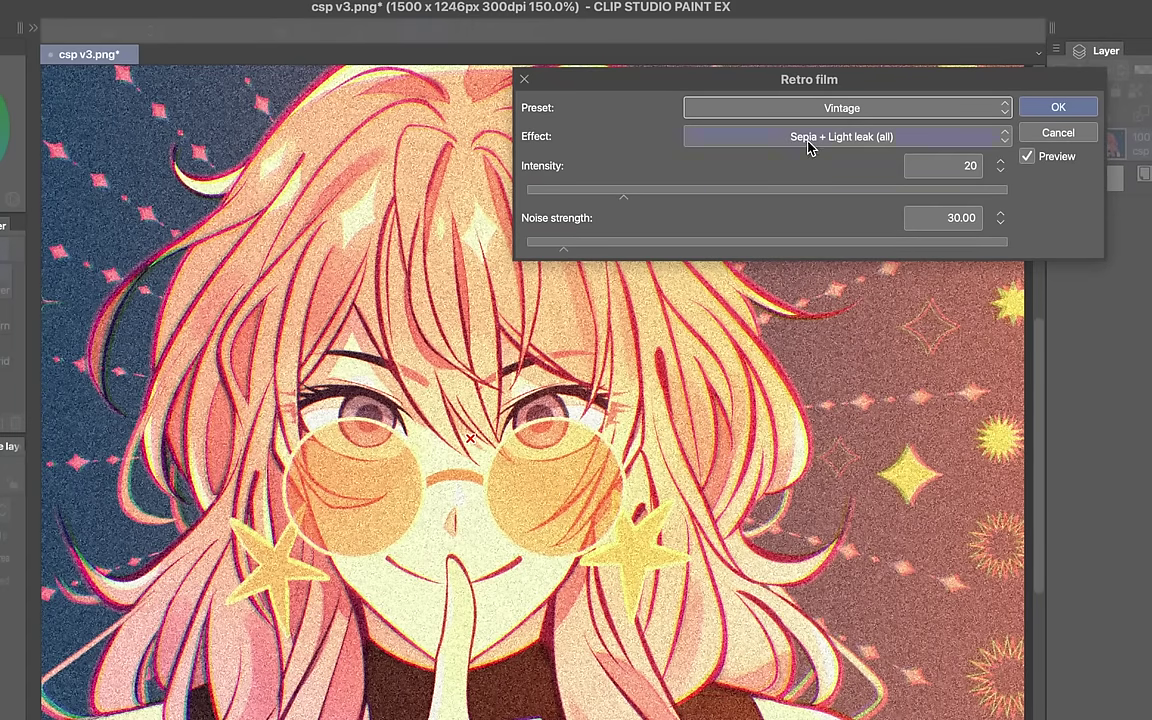
{"action": "key", "text": "Down"}
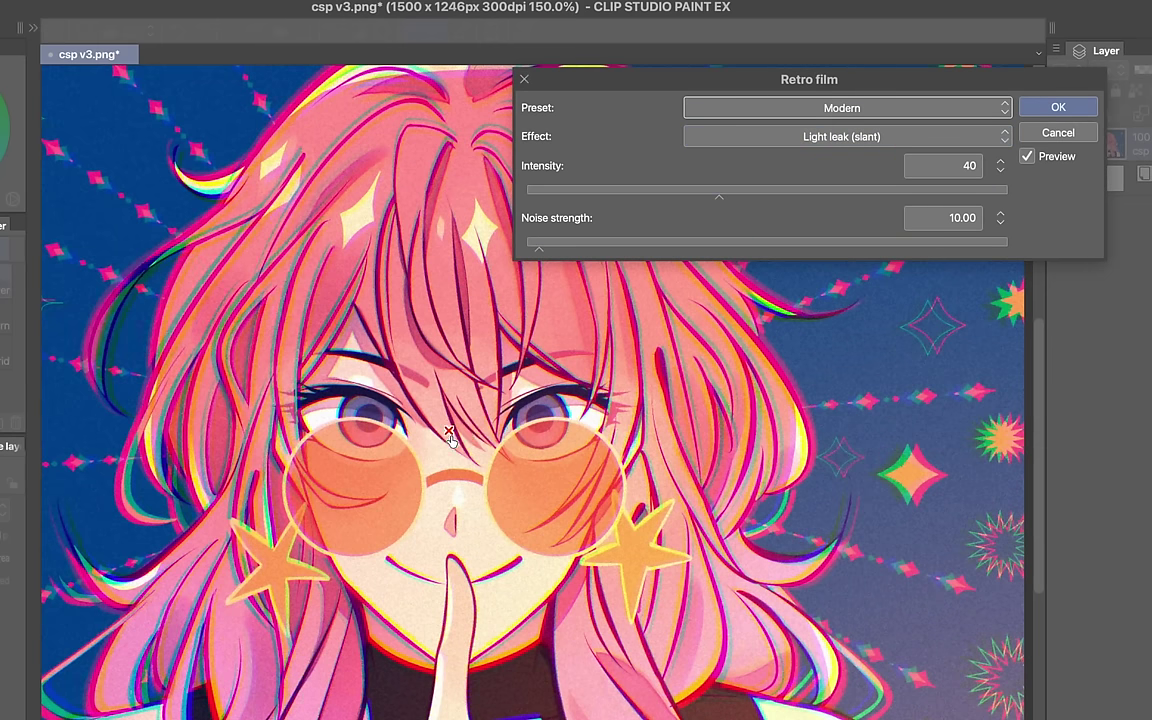
{"action": "left_click", "coordinate": [813, 113]}
{"action": "left_click", "coordinate": [776, 170]}
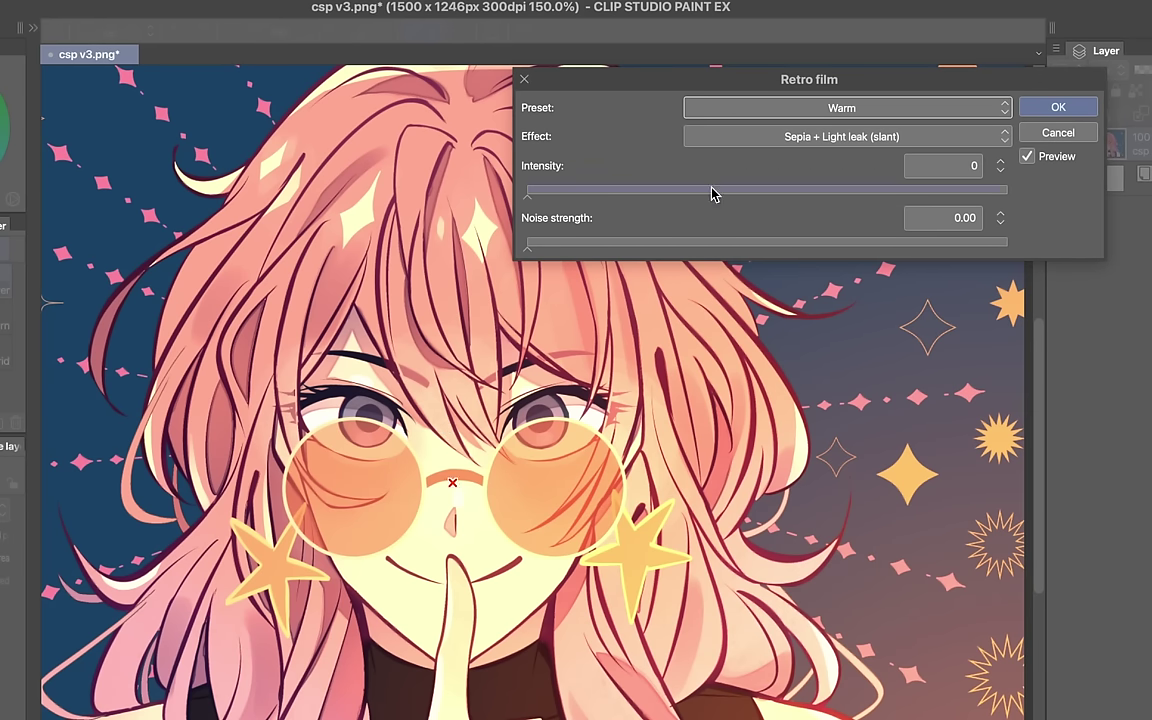
Try the Light leak (slant) effect in the Retro film filter and switch it to Light leak (all).
{"action": "left_click", "coordinate": [780, 138]}
{"action": "left_click", "coordinate": [779, 198]}
{"action": "left_click", "coordinate": [779, 140]}
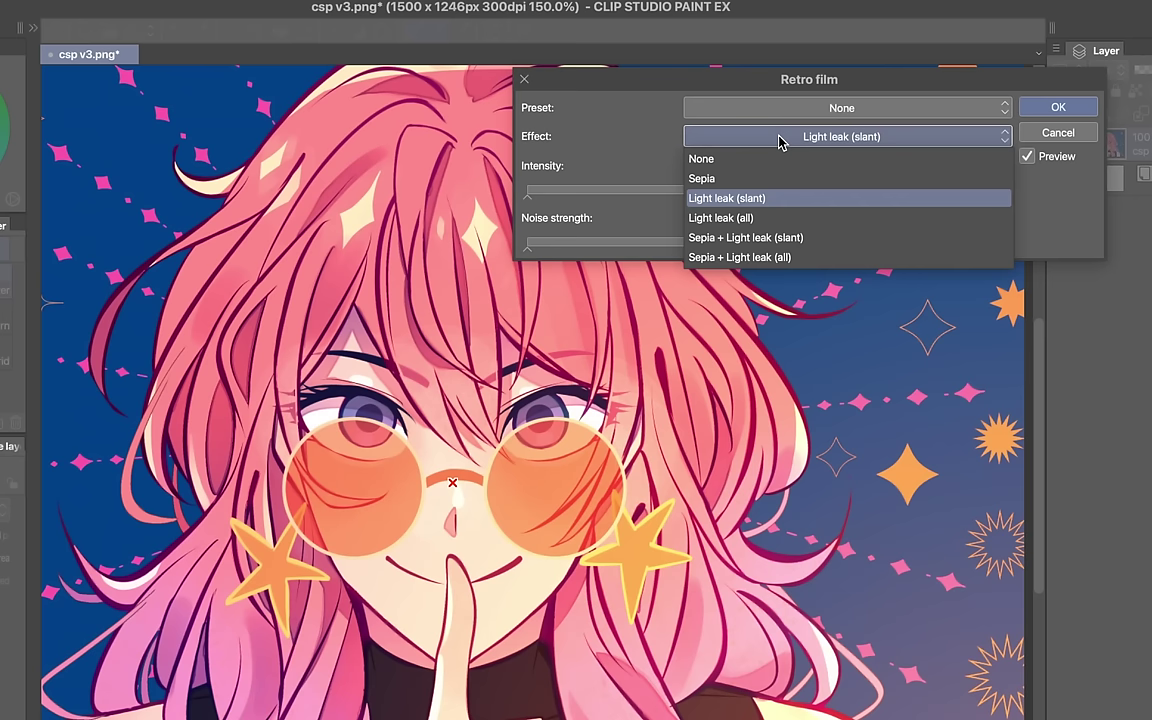
{"action": "left_click", "coordinate": [779, 219]}
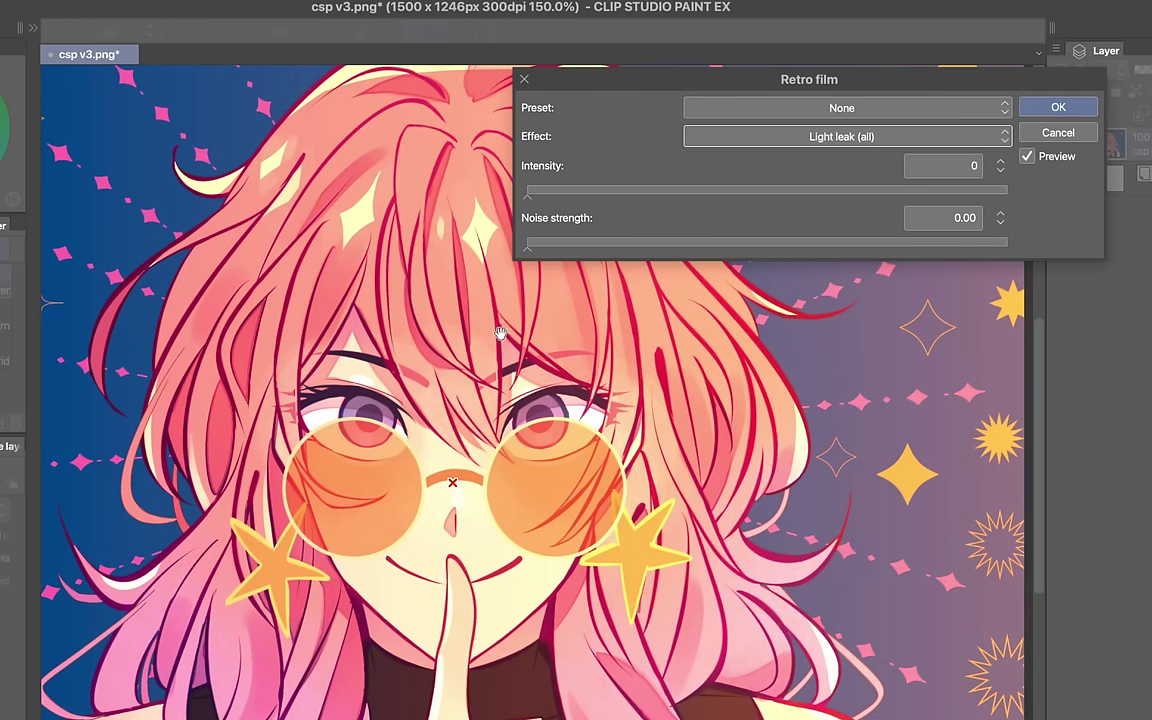
Try Retro film intensities of 28 and 58, add a noise strength of 17.21, and lower the intensity again.
{"action": "left_click", "coordinate": [668, 192]}
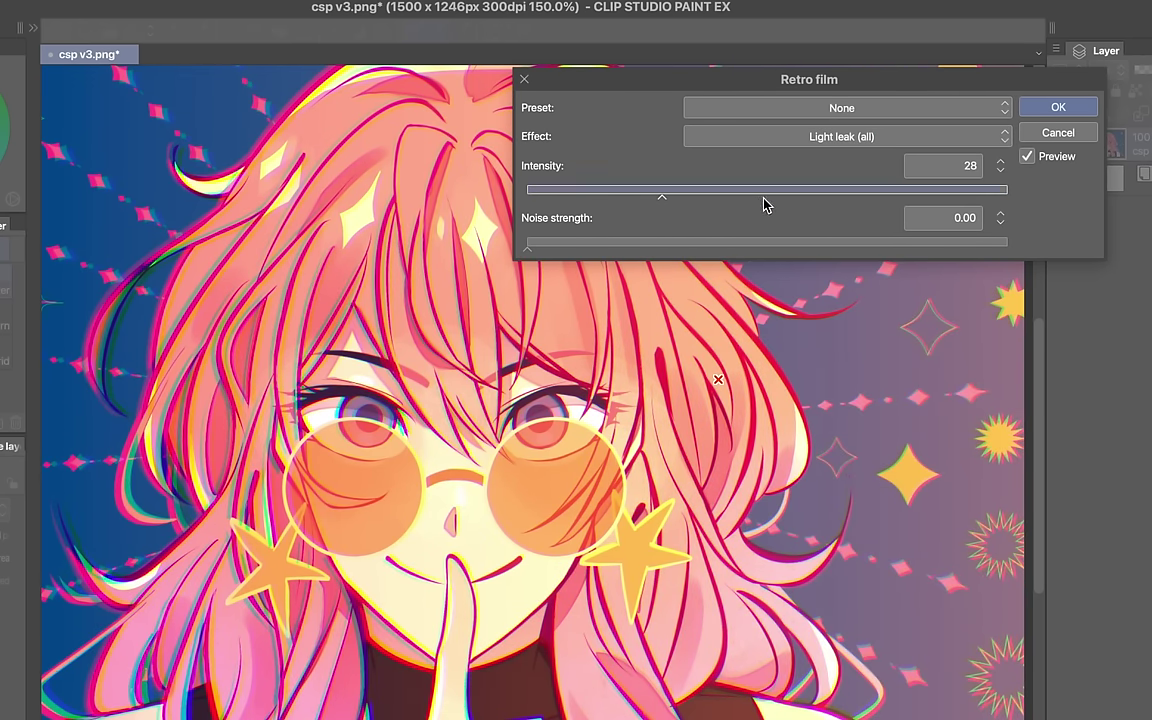
{"action": "left_click", "coordinate": [805, 190]}
{"action": "mouse_move", "coordinate": [558, 243]}
{"action": "left_mouse_down"}
{"action": "mouse_move", "coordinate": [590, 243]}
{"action": "mouse_move", "coordinate": [548, 251]}
{"action": "left_mouse_up"}
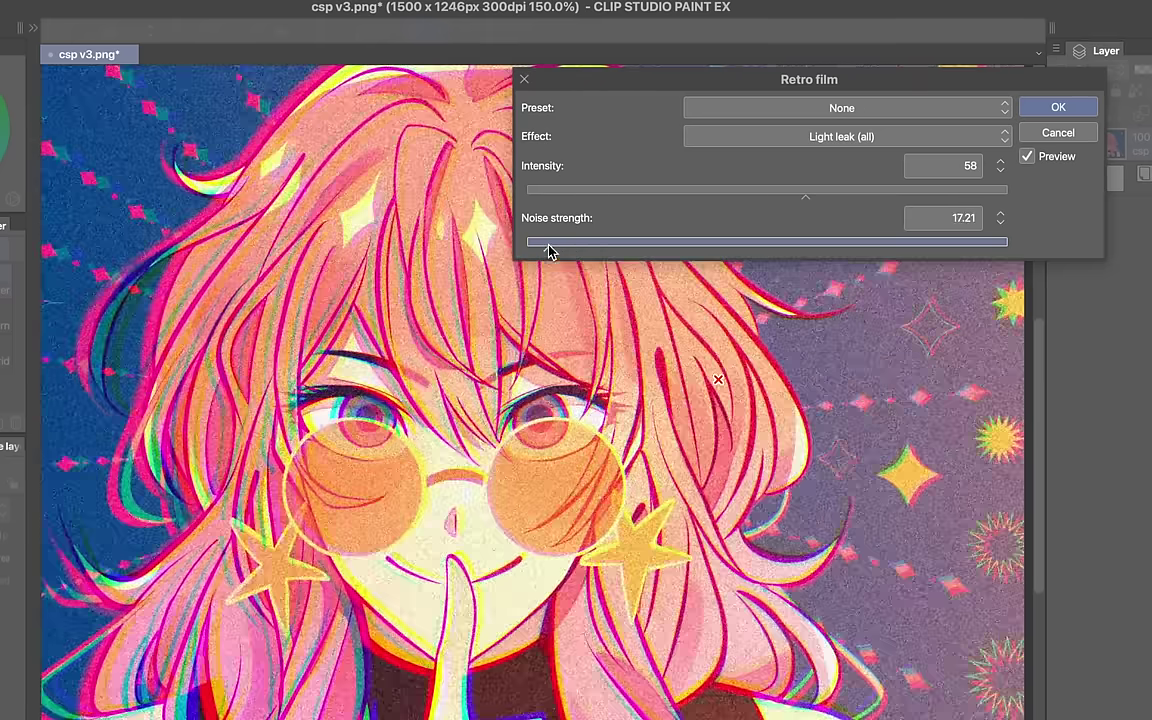
{"action": "left_click", "coordinate": [705, 192]}
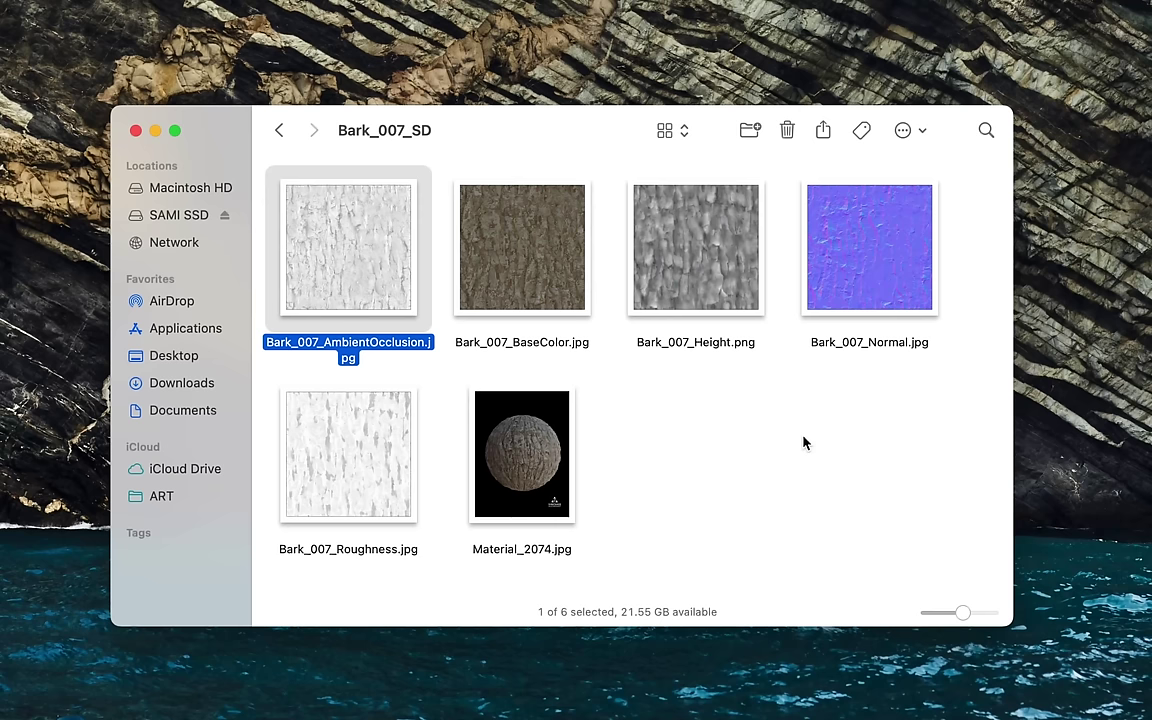
In Finder, preview Bark_007_Normal.jpg from the Bark_007_SD folder and the texture file before it.
{"action": "left_click", "coordinate": [805, 442]}
{"action": "left_click", "coordinate": [838, 305]}
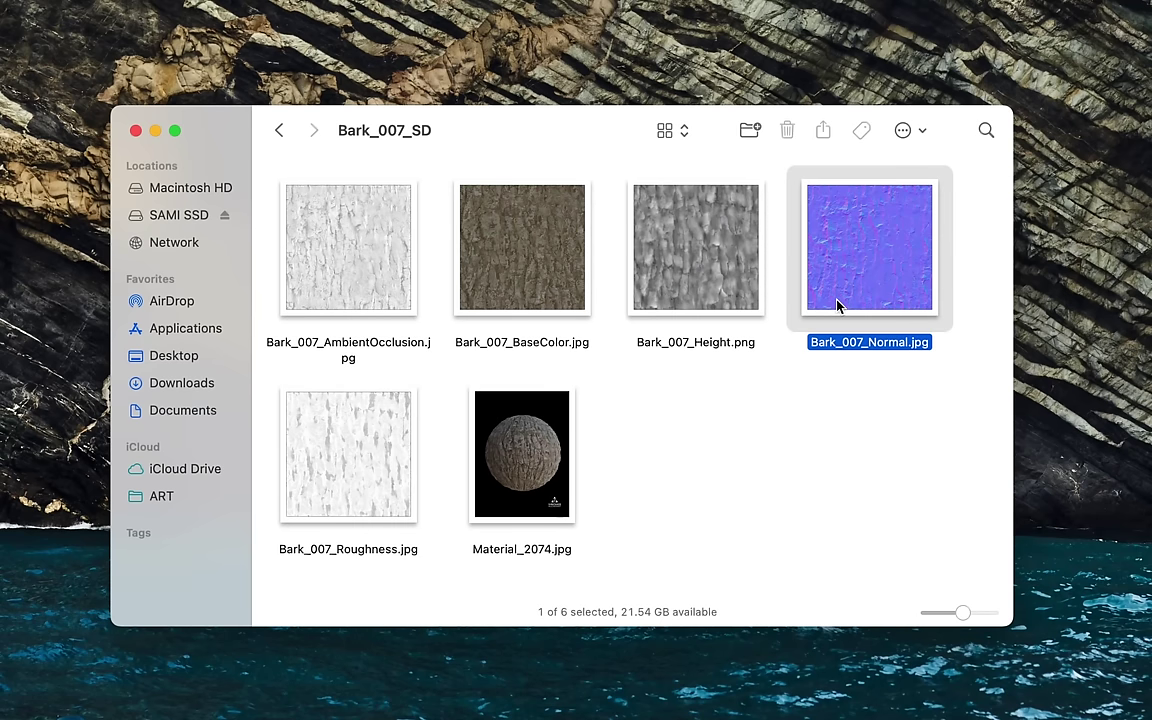
{"action": "key", "text": "space"}
{"action": "key", "text": "Left"}
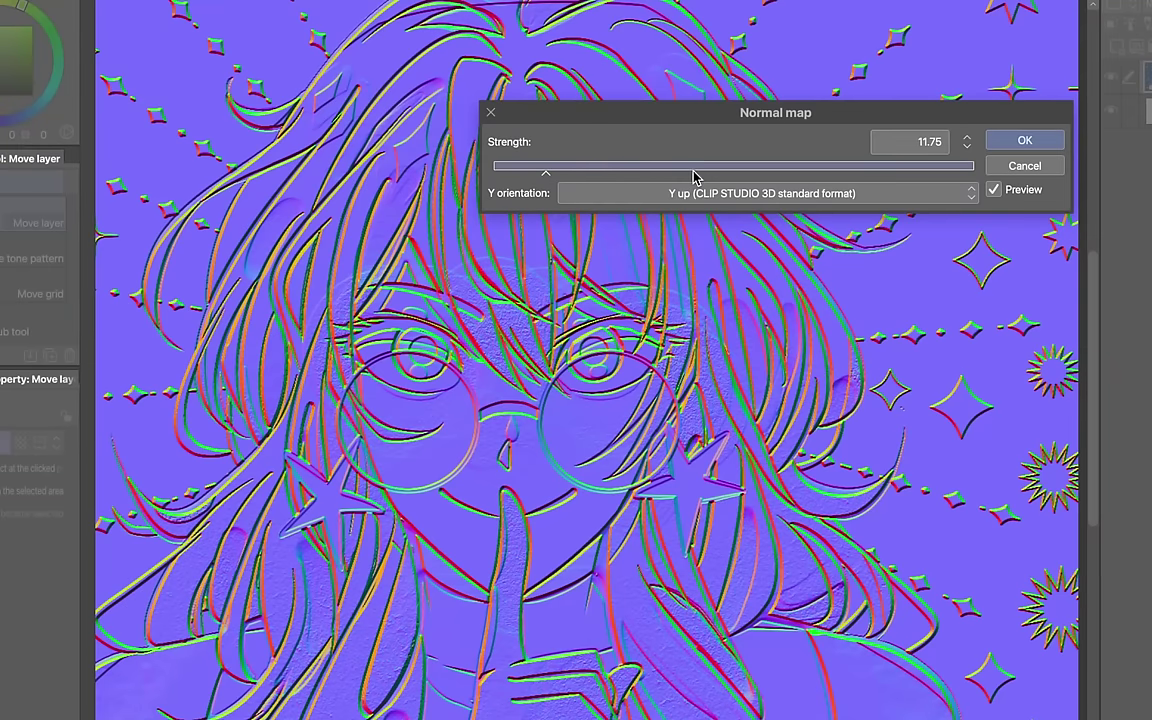
In Clip Studio Paint, raise the Normal map strength to 94.12, compare the Y down orientation, and apply the filter with Y up.
{"action": "left_click_drag", "start_coordinate": [694, 176], "coordinate": [860, 165]}
{"action": "left_click", "coordinate": [660, 200]}
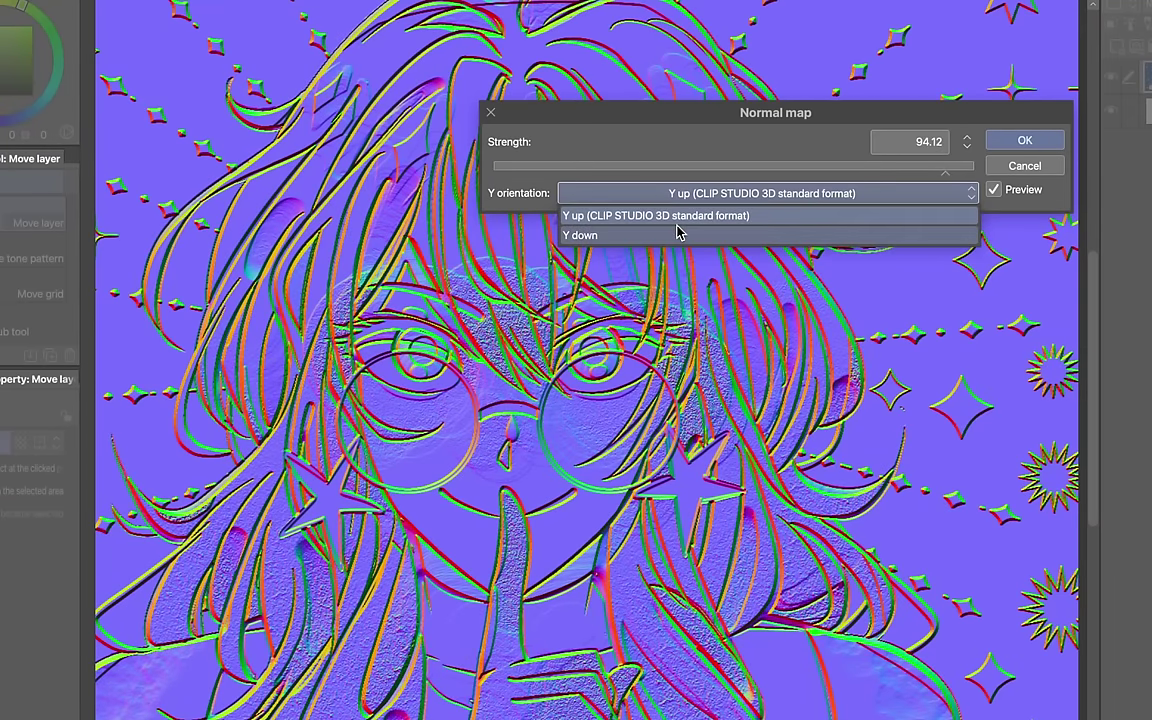
{"action": "left_click", "coordinate": [678, 234]}
{"action": "left_click", "coordinate": [679, 200]}
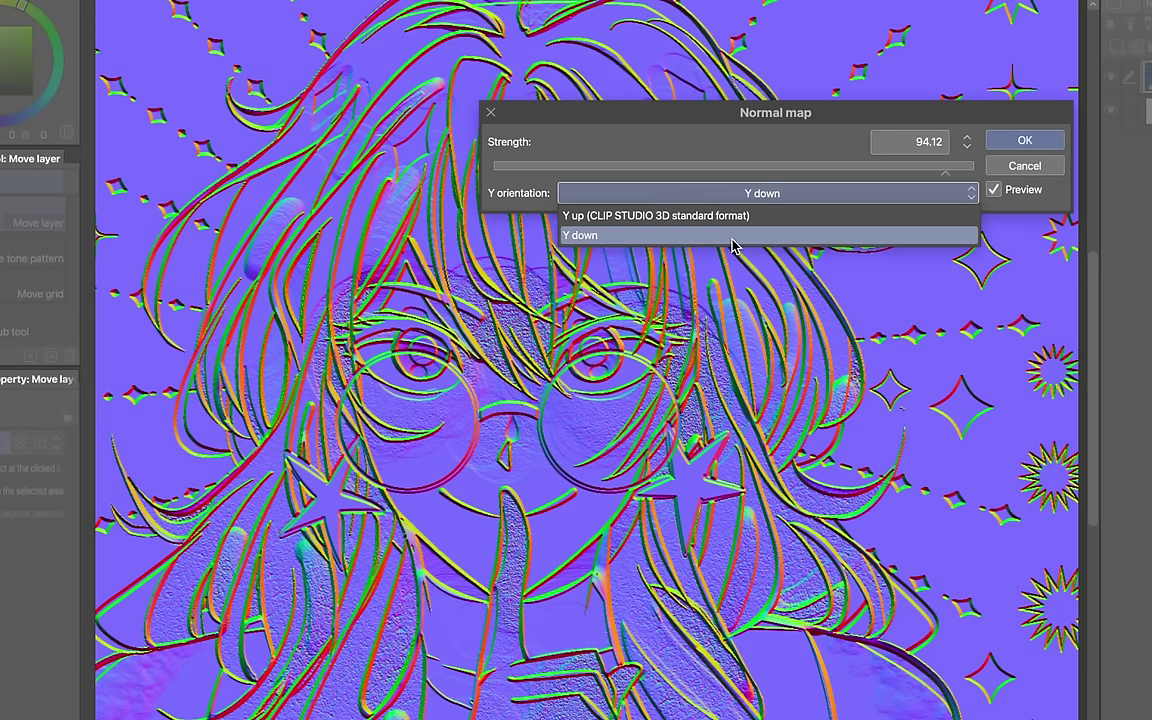
{"action": "left_click", "coordinate": [733, 217]}
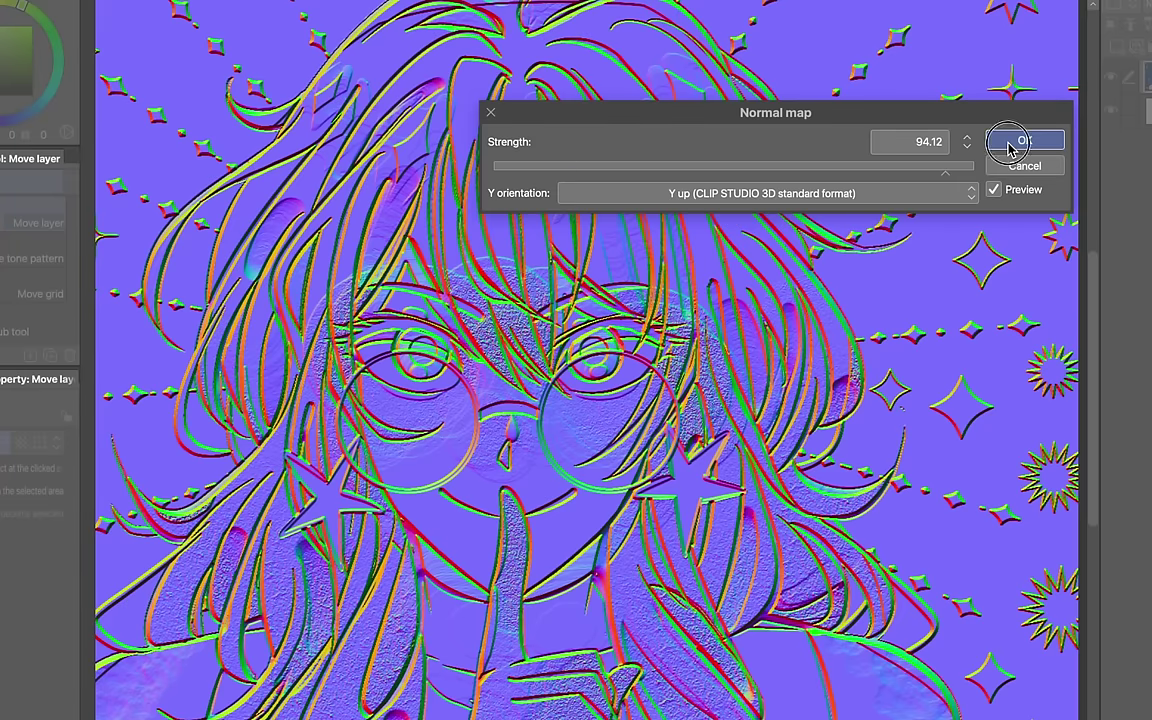
{"action": "left_click", "coordinate": [1010, 146]}
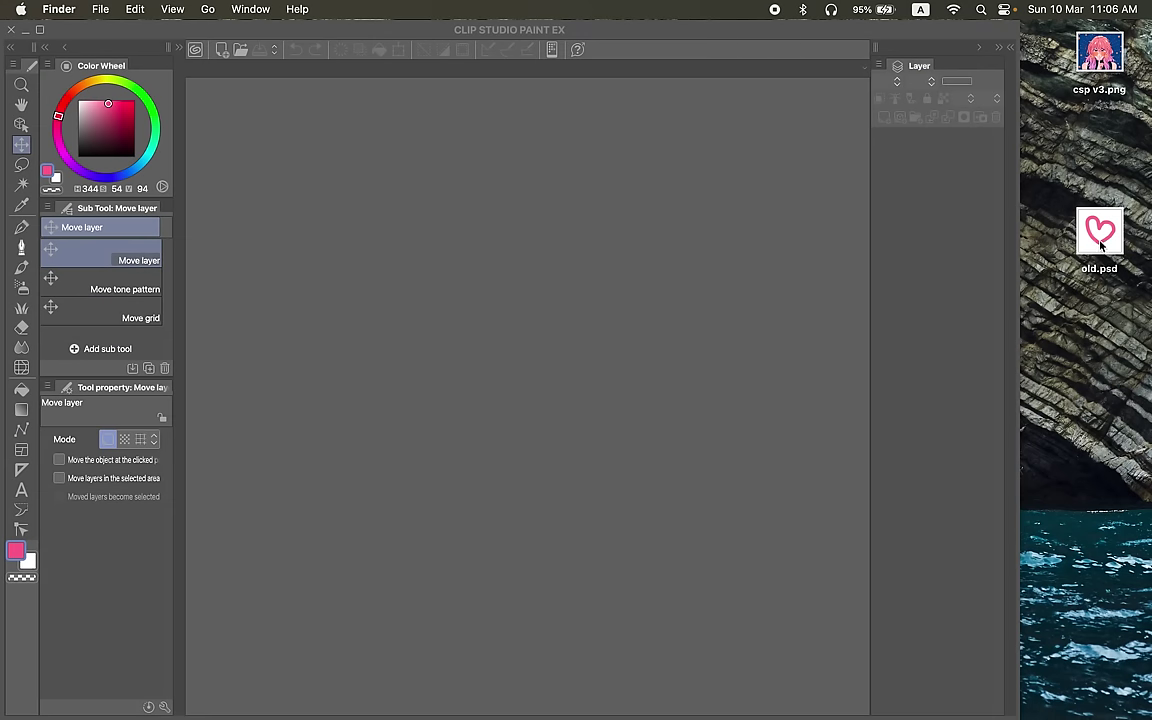
Open old.psd from the desktop in Clip Studio Paint and reposition the pink heart layer around the canvas.
{"action": "left_click_drag", "start_coordinate": [1100, 245], "coordinate": [632, 252]}
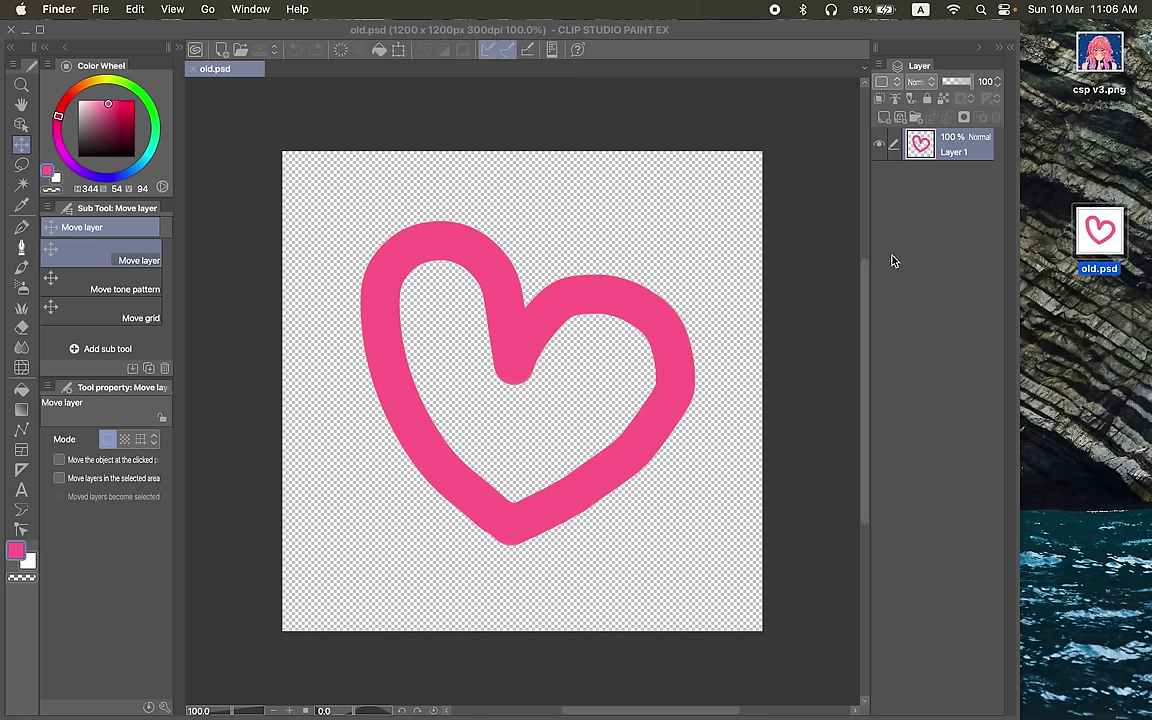
{"action": "left_click", "coordinate": [578, 282]}
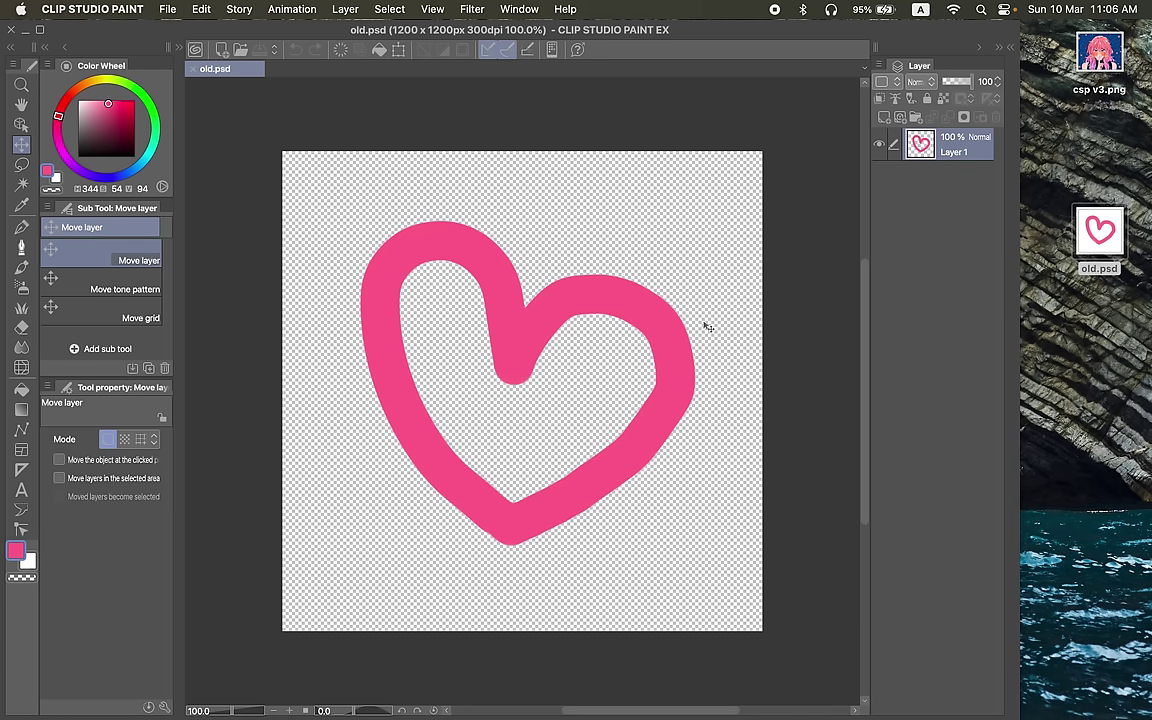
{"action": "left_click_drag", "start_coordinate": [619, 357], "coordinate": [547, 375]}
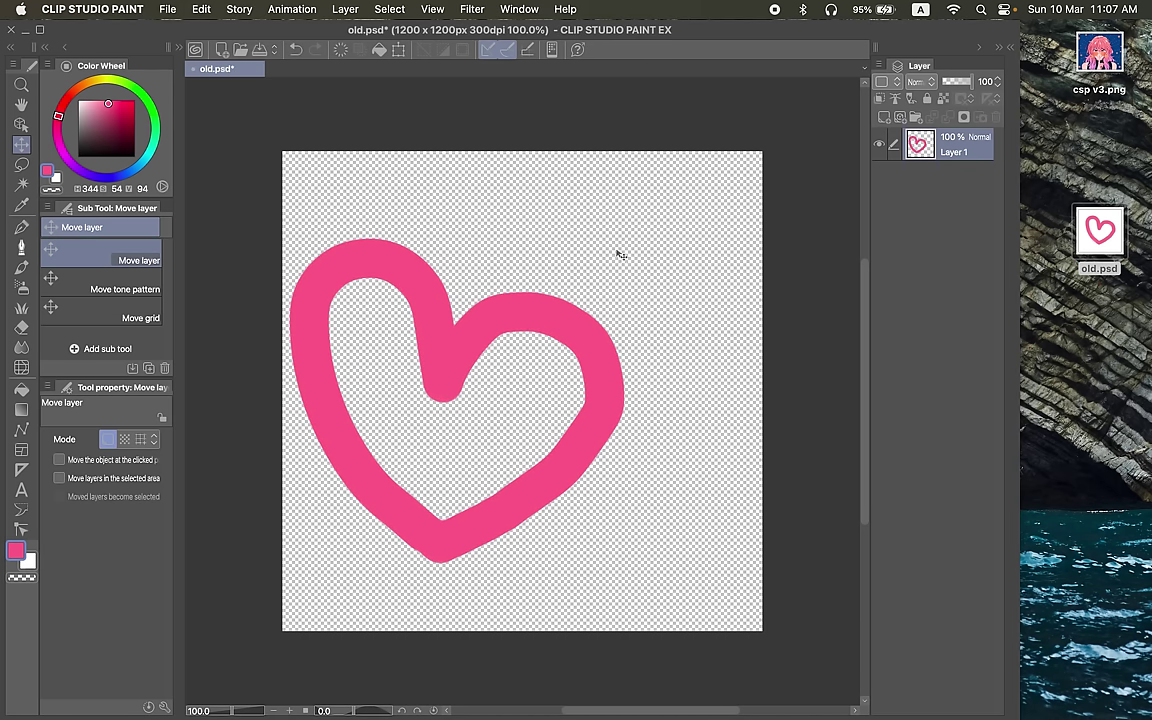
{"action": "left_click_drag", "start_coordinate": [622, 355], "coordinate": [640, 280]}
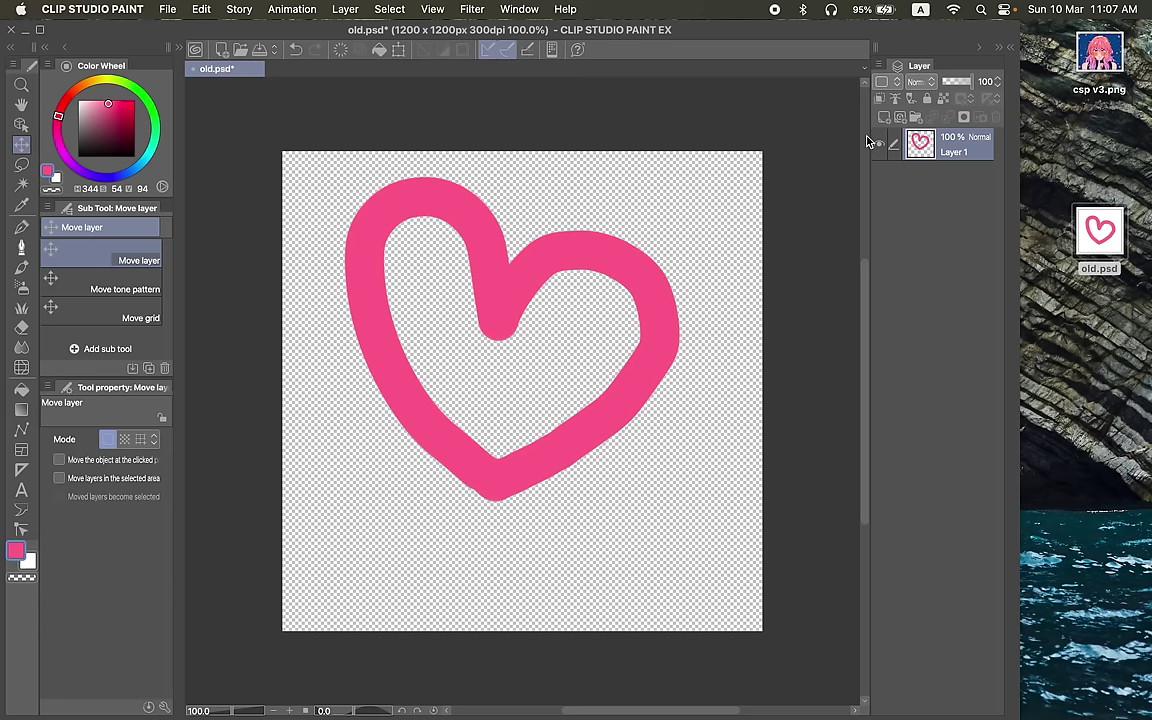
{"action": "left_click", "coordinate": [878, 146]}
{"action": "left_click", "coordinate": [878, 147]}
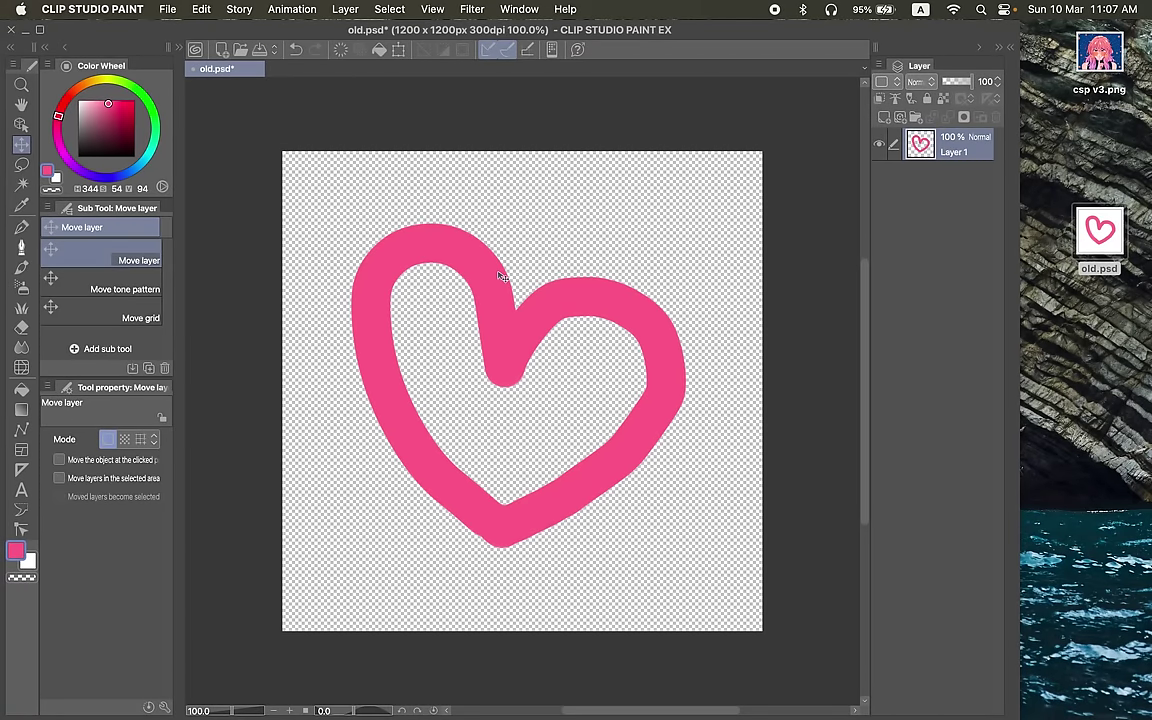
{"action": "left_click_drag", "start_coordinate": [502, 276], "coordinate": [494, 265]}
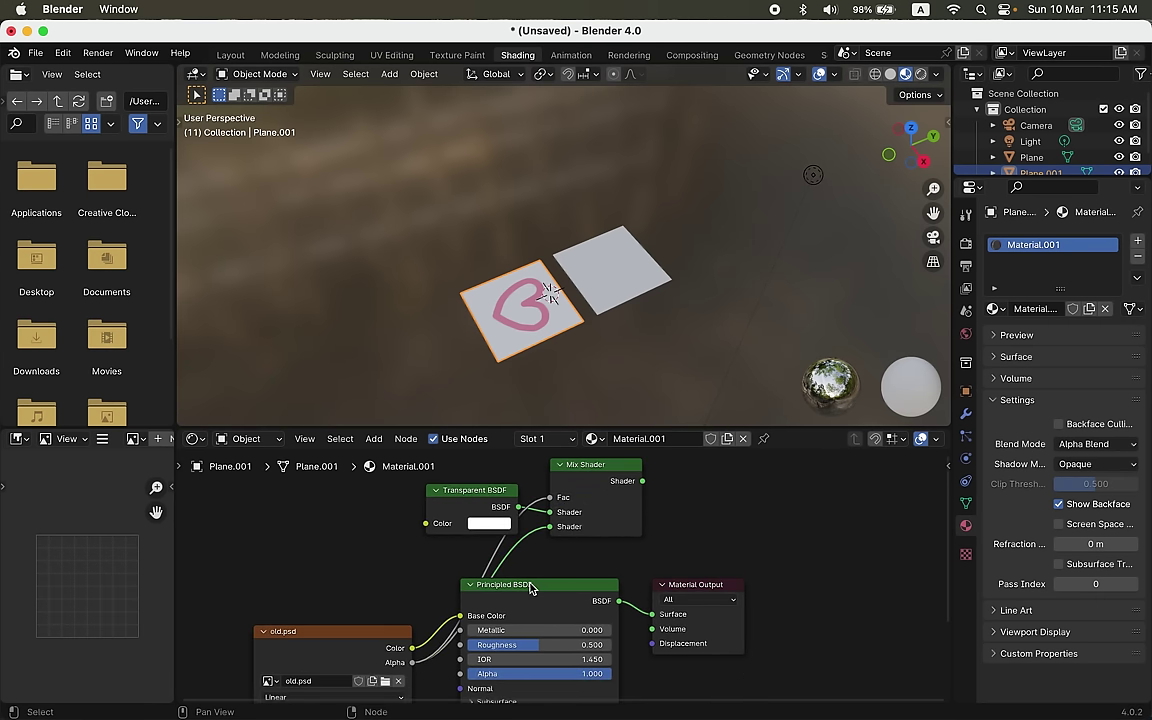
In Blender, spread out the old.psd material's nodes and connect the Mix Shader output to the Material Output surface.
{"action": "left_click", "coordinate": [530, 585]}
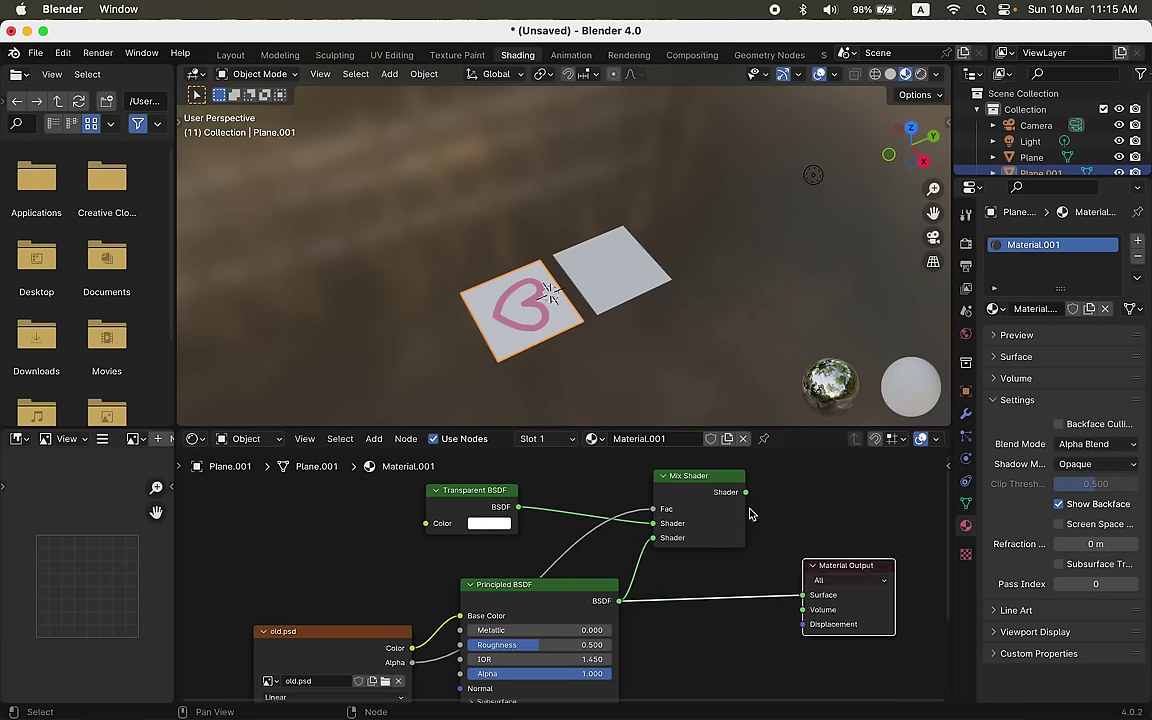
{"action": "left_click_drag", "start_coordinate": [746, 492], "coordinate": [805, 602]}
{"action": "left_click_drag", "start_coordinate": [805, 602], "coordinate": [802, 595]}
{"action": "key", "text": "space"}
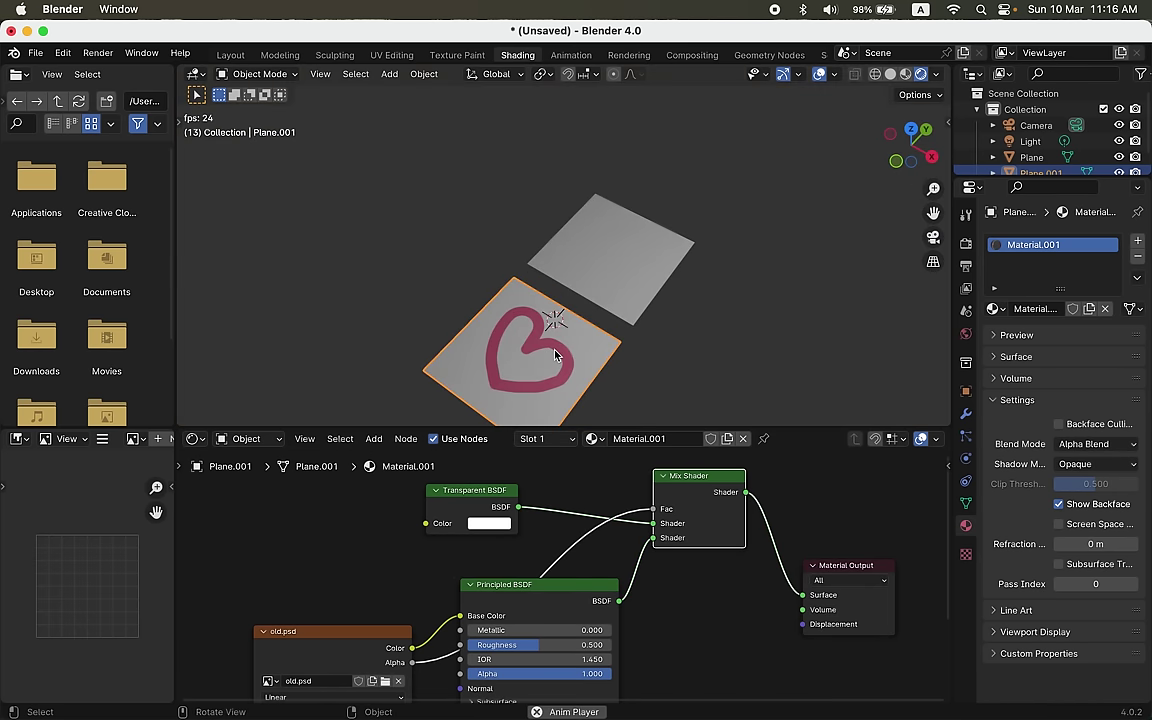
{"action": "key", "text": "space"}
{"action": "key", "text": "g"}
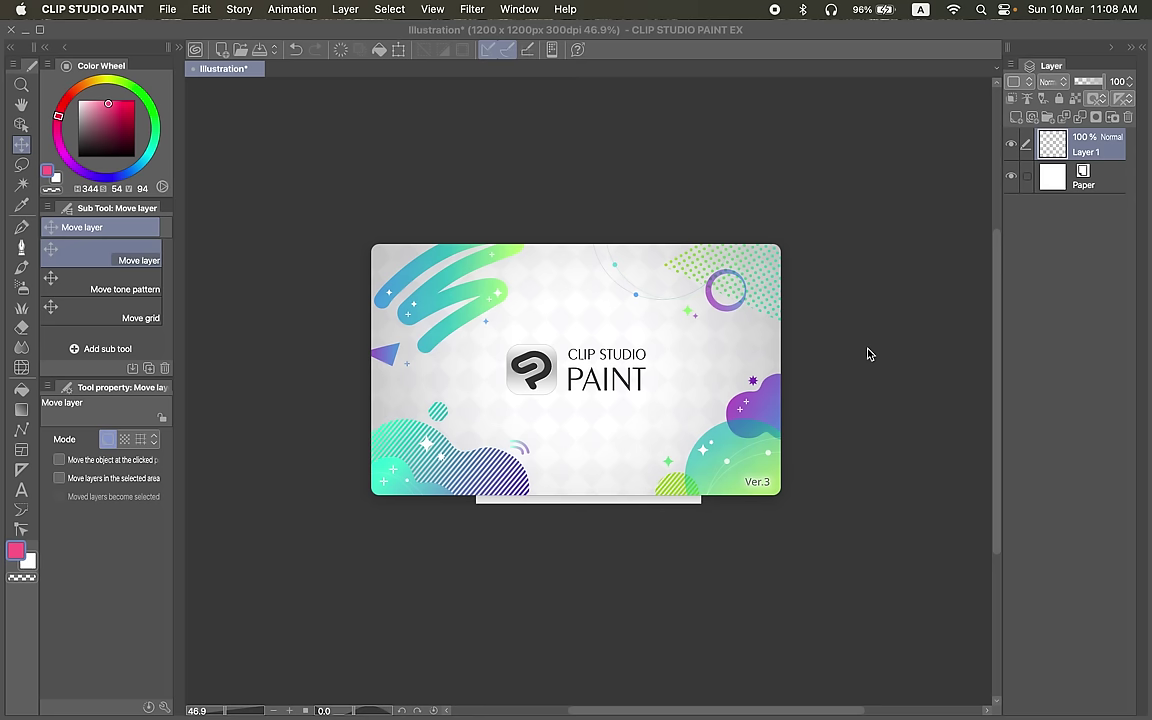
In Clip Studio Paint, delete the Paper layer and draw a large blue heart outline on Layer 1 with the size 100.1 G-pen.
{"action": "left_click", "coordinate": [1062, 170]}
{"action": "left_click", "coordinate": [1128, 117]}
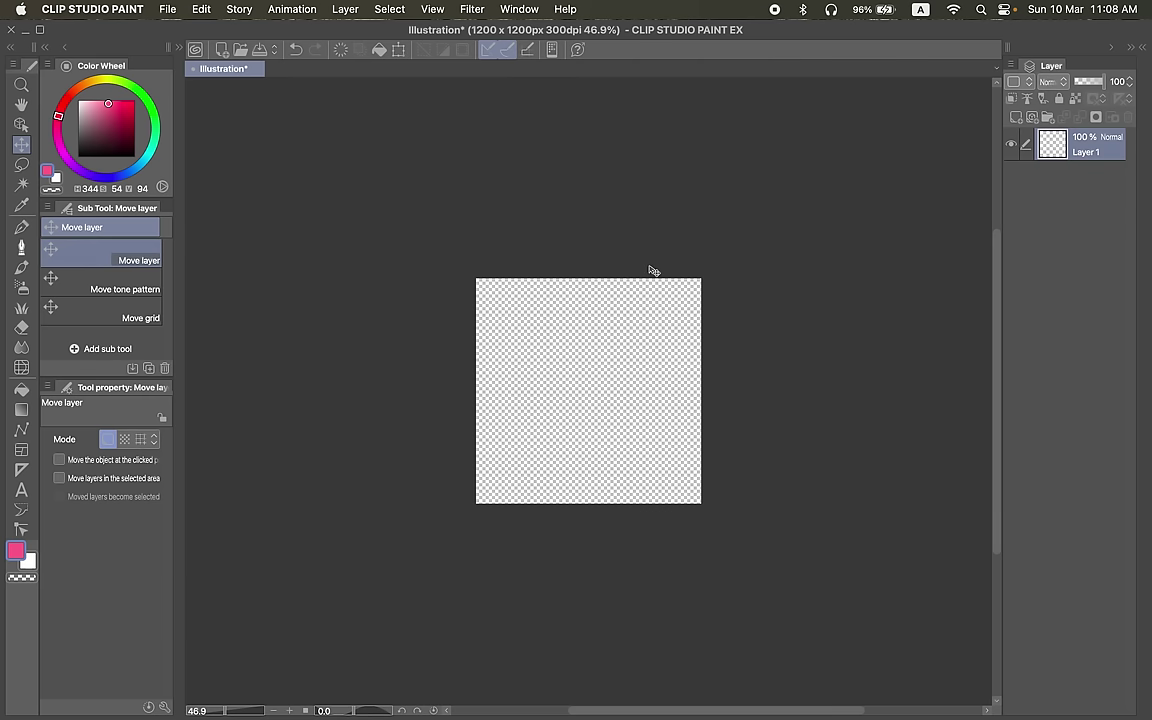
{"action": "scroll", "coordinate": [651, 268], "scroll_direction": "up", "scroll_amount": 3}
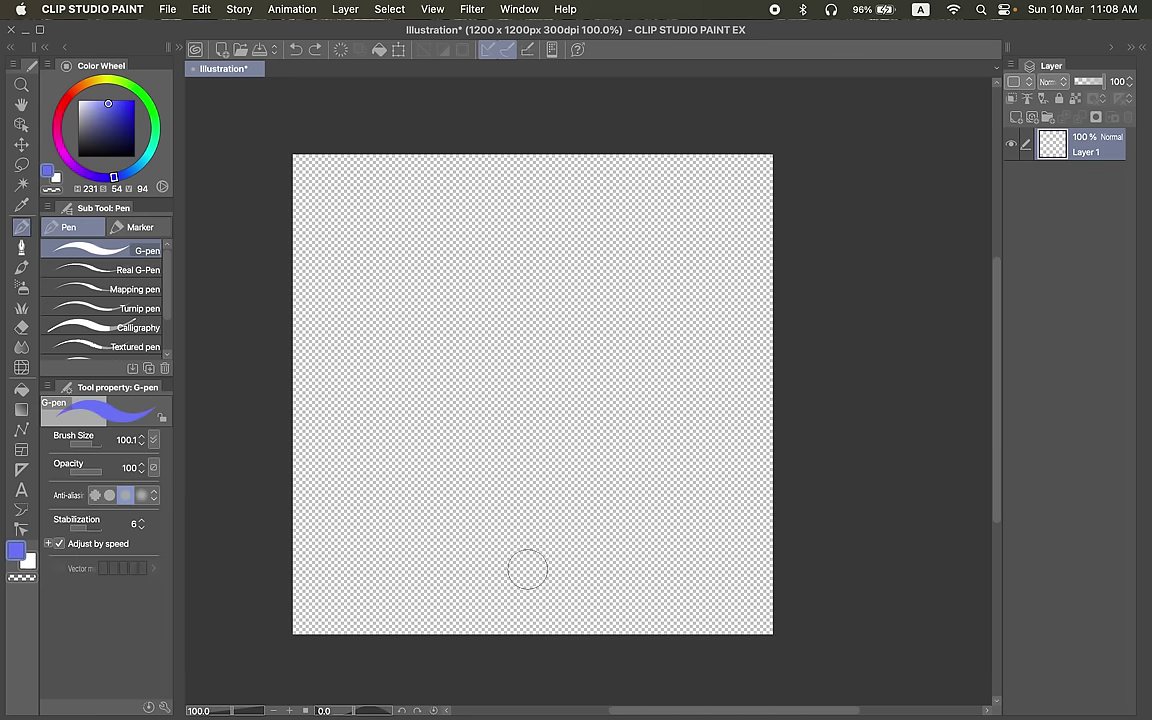
{"action": "left_click_drag", "start_coordinate": [527, 566], "coordinate": [532, 557]}
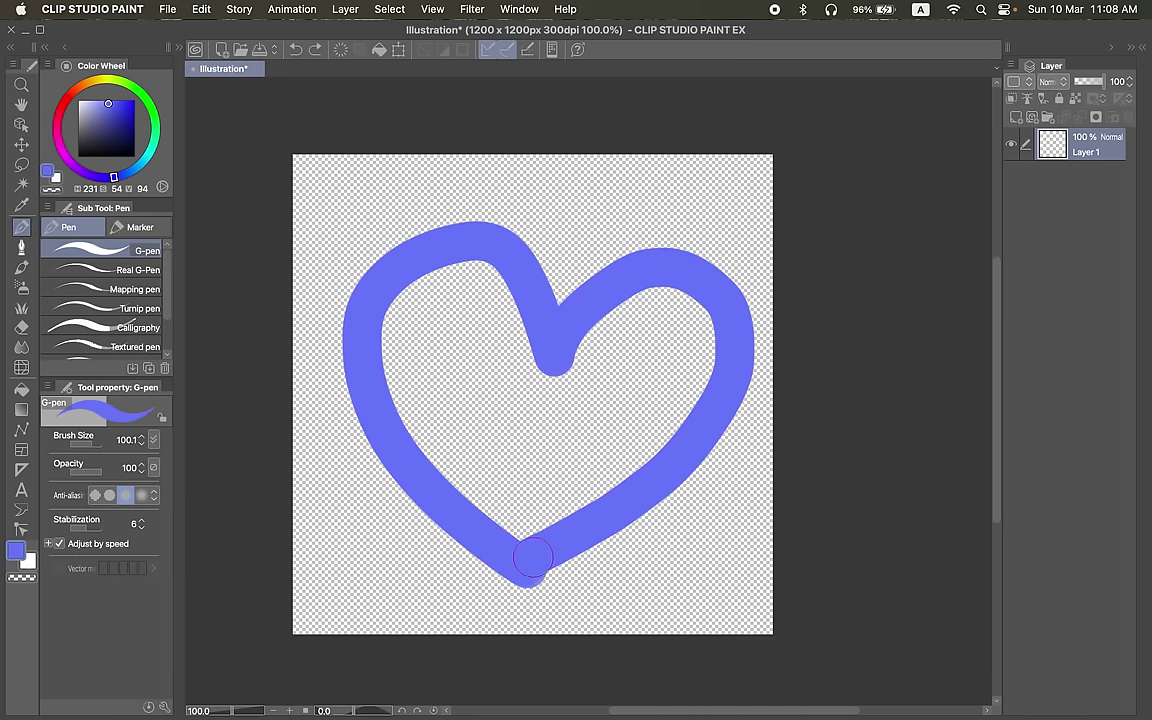
Shift the blue heart slightly on the canvas and save the file to the desktop as a Photoshop Document named new.
{"action": "key", "text": "k"}
{"action": "left_click_drag", "start_coordinate": [669, 450], "coordinate": [655, 446]}
{"action": "key", "text": "super+s"}
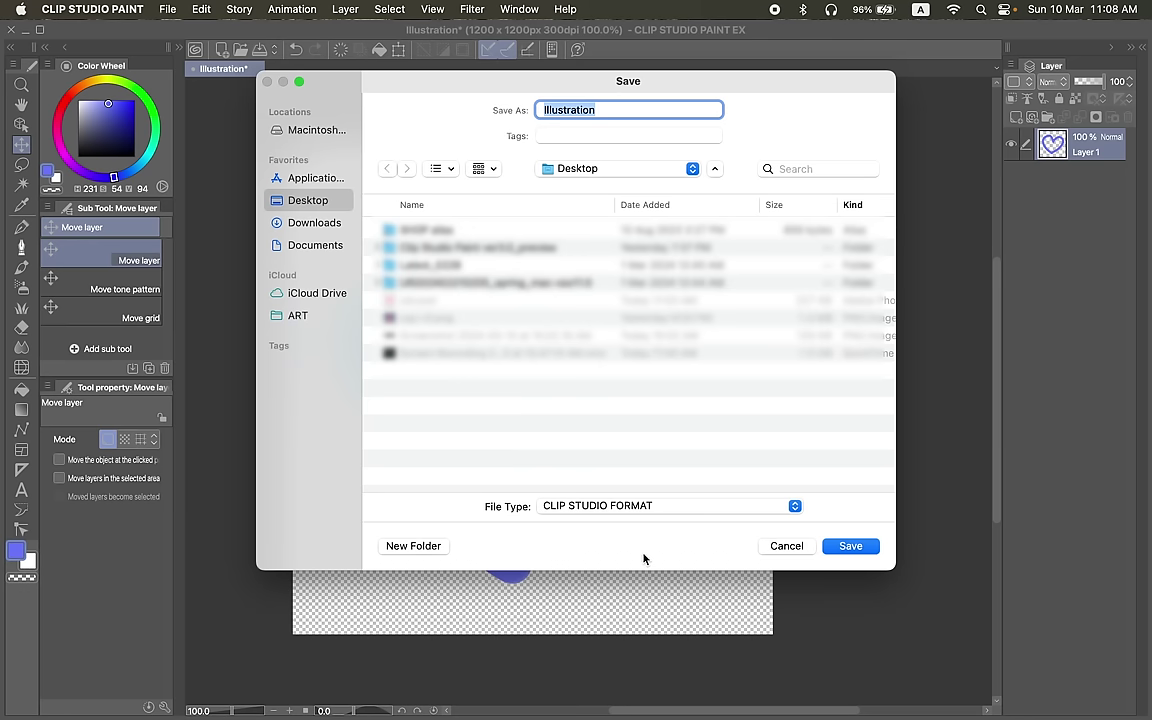
{"action": "left_click", "coordinate": [598, 506]}
{"action": "left_click", "coordinate": [596, 645]}
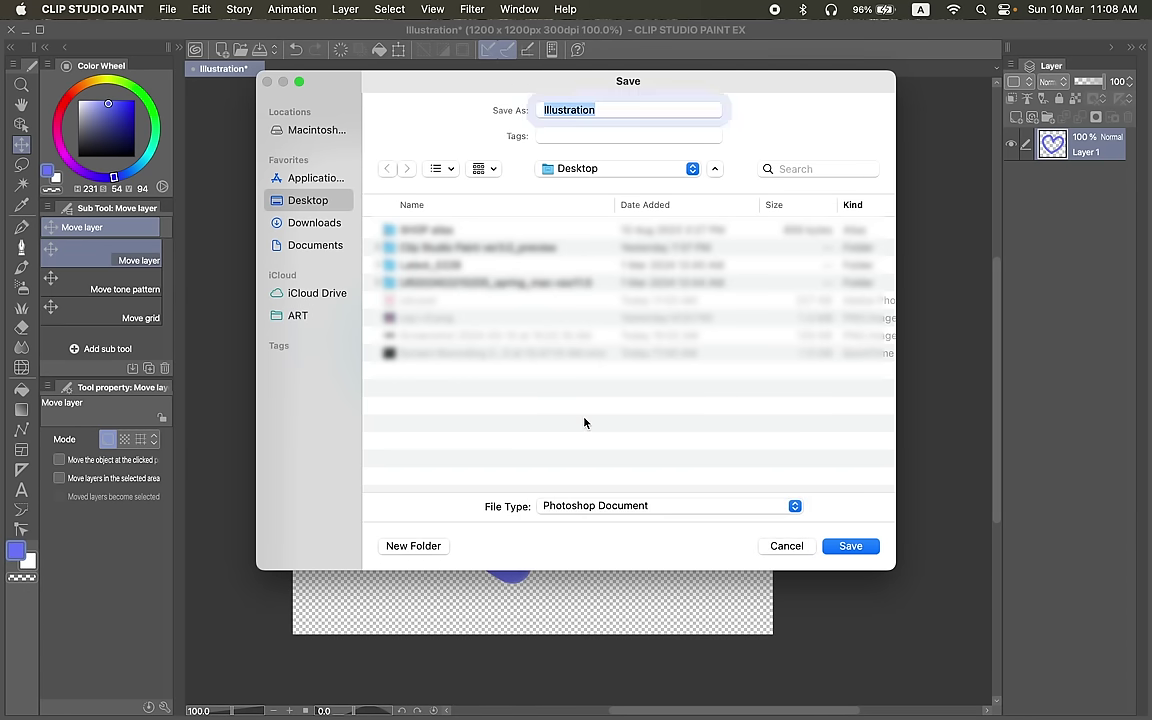
{"action": "type", "text": "new"}
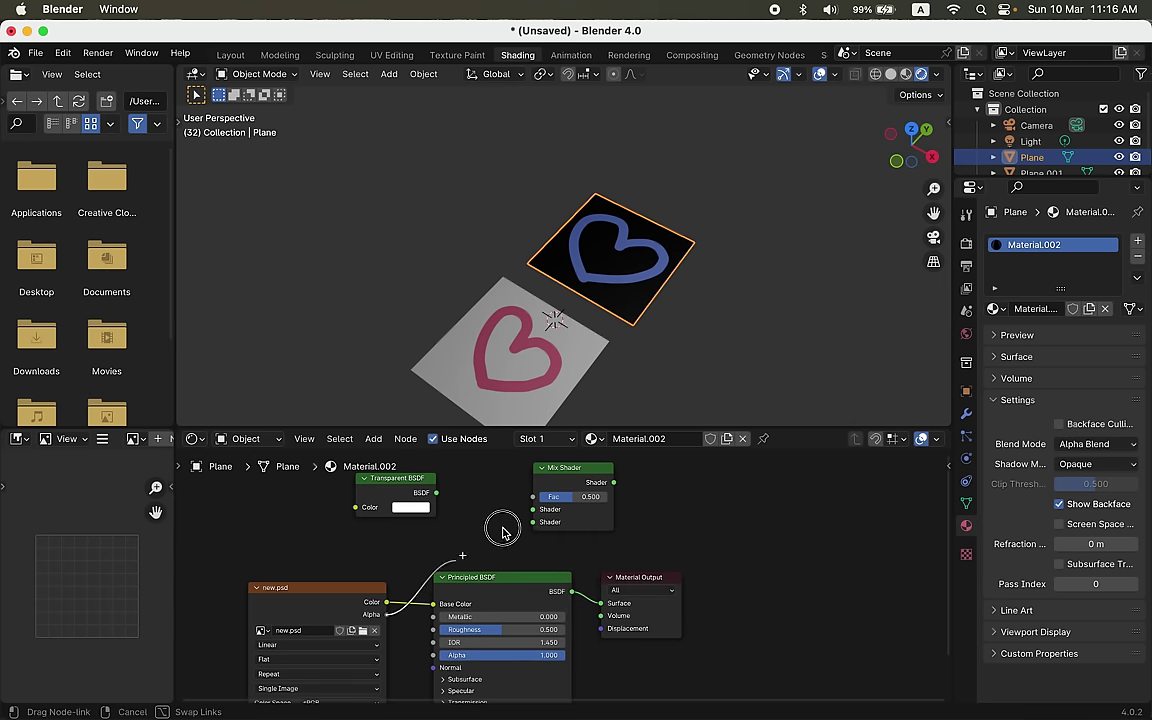
In Blender, wire the new.psd alpha, Transparent BSDF and Principled BSDF into the Mix Shader, and space the nodes out.
{"action": "left_click_drag", "start_coordinate": [501, 530], "coordinate": [535, 509]}
{"action": "left_click_drag", "start_coordinate": [571, 591], "coordinate": [534, 522]}
{"action": "left_click_drag", "start_coordinate": [594, 495], "coordinate": [676, 510]}
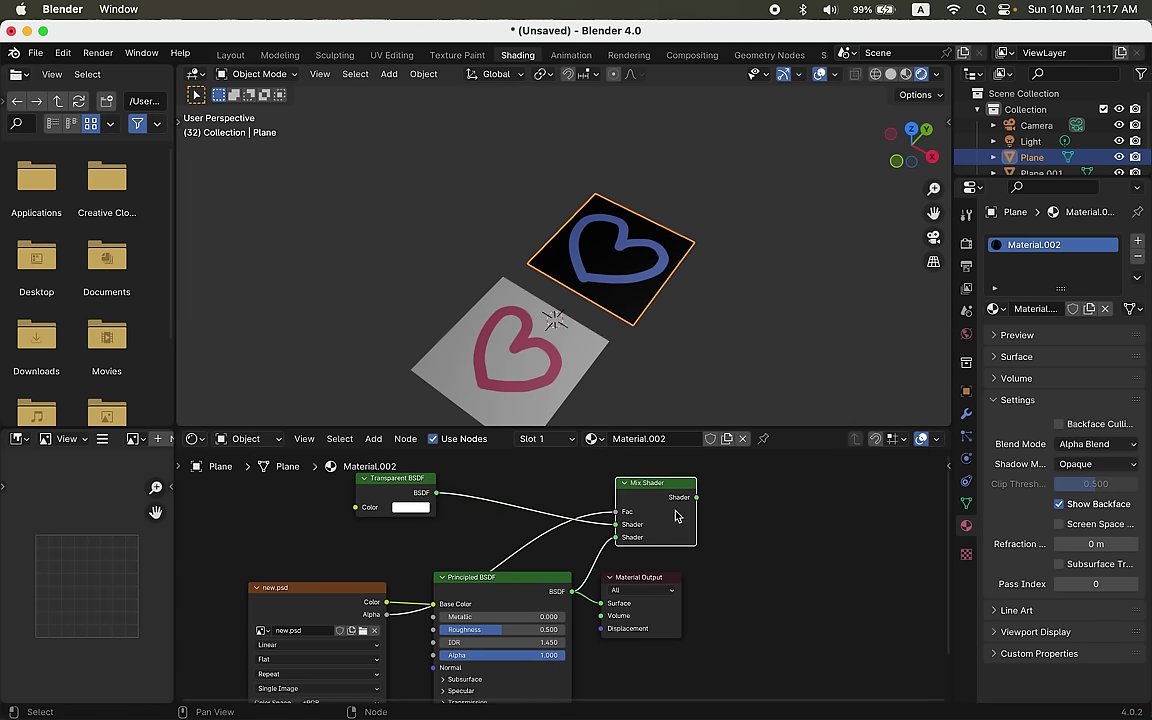
{"action": "left_click_drag", "start_coordinate": [629, 596], "coordinate": [700, 597]}
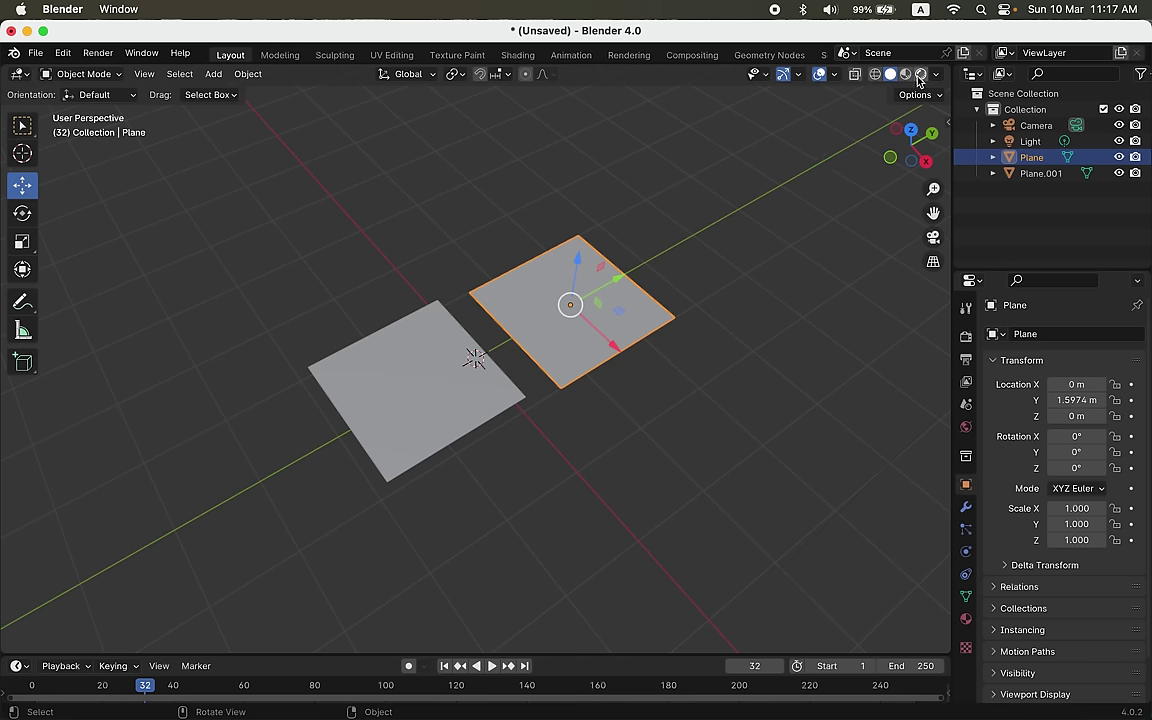
Try rendered and material preview shading, and move the blue heart plane above the pink one to Y -0.92841, Z 0.49946.
{"action": "left_click", "coordinate": [919, 75]}
{"action": "left_click_drag", "start_coordinate": [577, 263], "coordinate": [579, 247]}
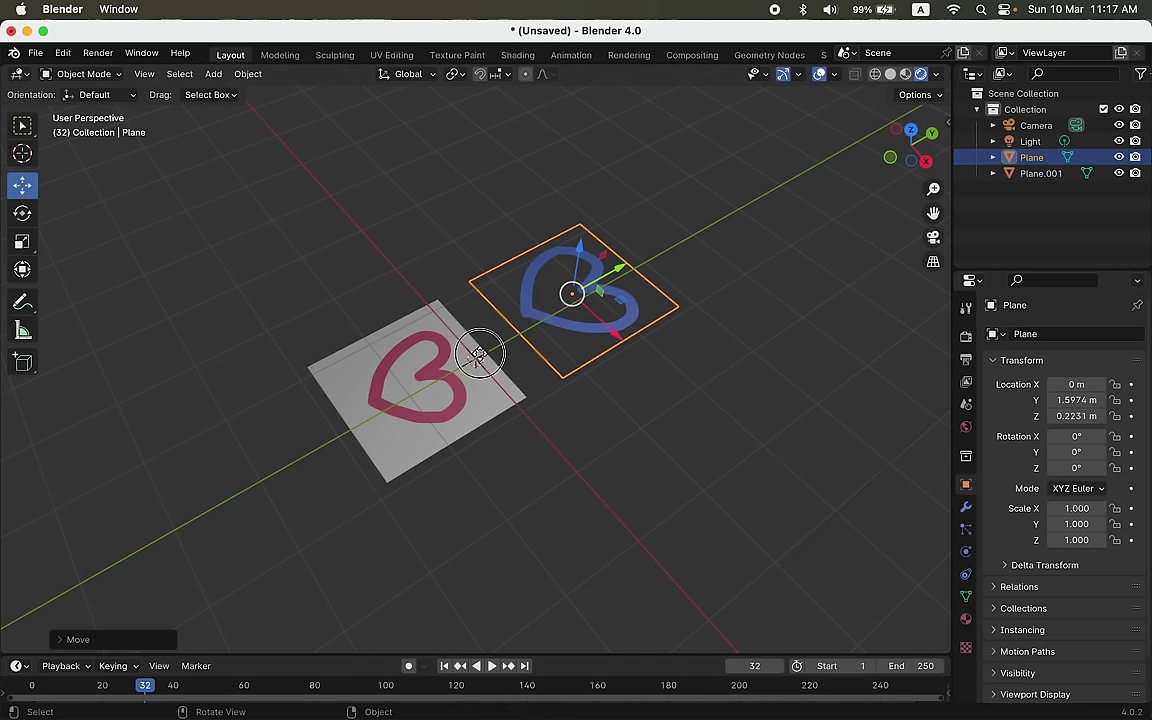
{"action": "mouse_move", "coordinate": [480, 354]}
{"action": "left_mouse_down"}
{"action": "mouse_move", "coordinate": [409, 409]}
{"action": "mouse_move", "coordinate": [460, 359]}
{"action": "left_mouse_up"}
{"action": "left_click", "coordinate": [905, 75]}
{"action": "scroll", "coordinate": [503, 456], "scroll_direction": "left", "scroll_amount": 3}
{"action": "scroll", "coordinate": [502, 451], "scroll_direction": "down", "scroll_amount": 5}
{"action": "left_click_drag", "start_coordinate": [486, 298], "coordinate": [481, 268]}
{"action": "scroll", "coordinate": [622, 414], "scroll_direction": "right", "scroll_amount": 5}
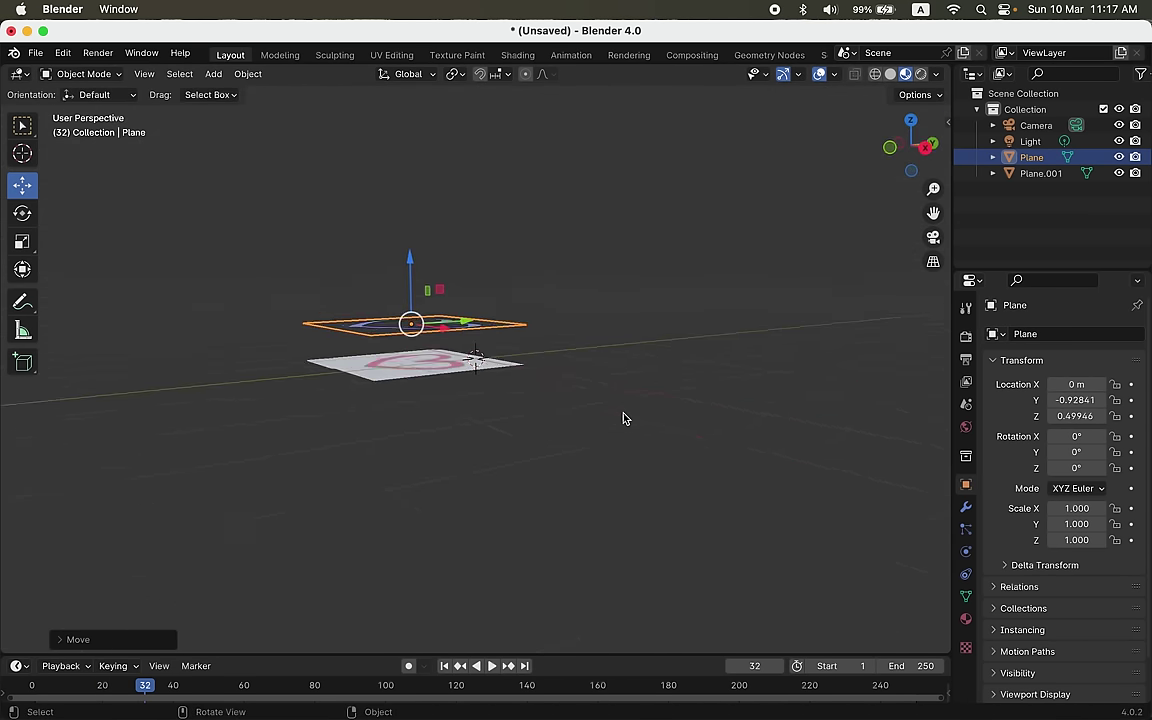
{"action": "scroll", "coordinate": [622, 418], "scroll_direction": "down", "scroll_amount": 5}
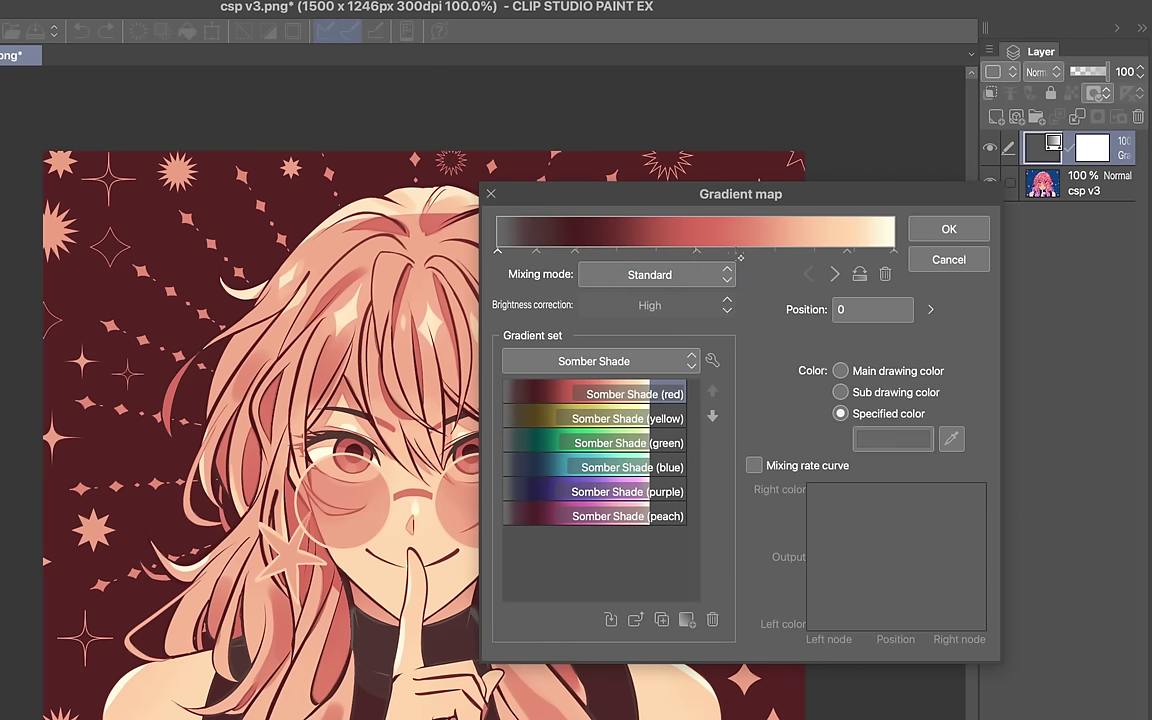
In Clip Studio Paint, recolor the Somber Shade (red) gradient map node at position 60 to purple.
{"action": "double_click", "coordinate": [736, 250]}
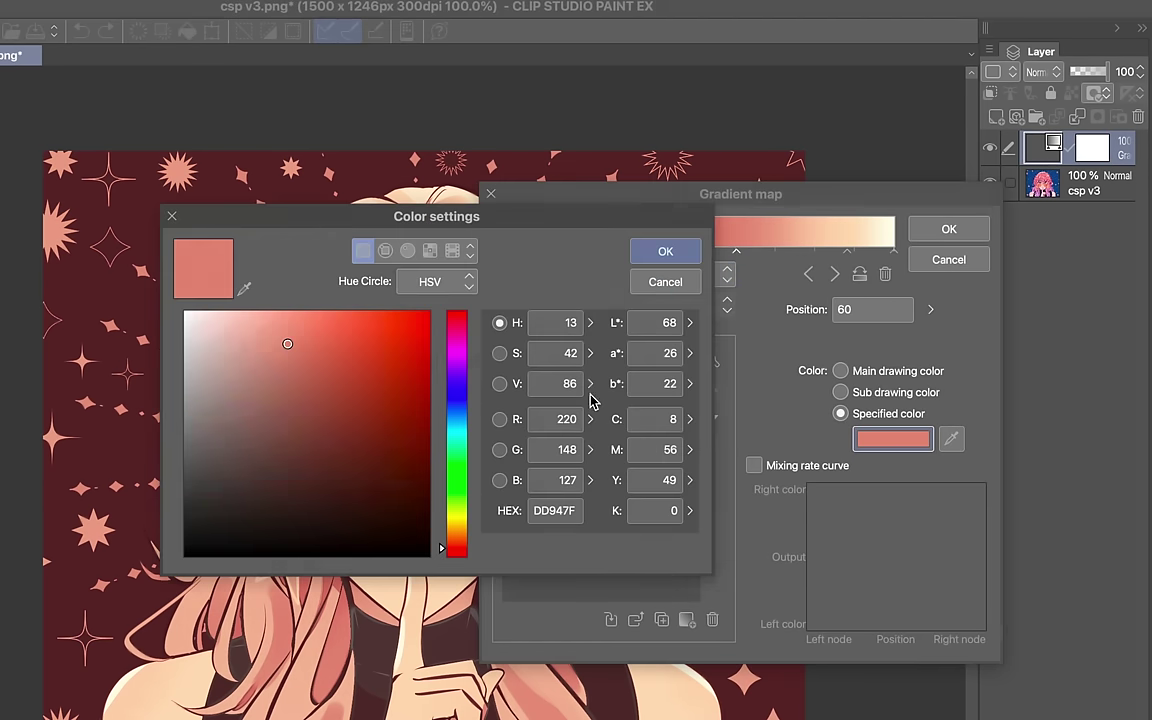
{"action": "left_click", "coordinate": [456, 387]}
{"action": "left_click", "coordinate": [641, 258]}
{"action": "left_click", "coordinate": [625, 250]}
Recolor the gradient map node at position 32 to green (42854E) and cancel the gradient map editing.
{"action": "left_click", "coordinate": [889, 440]}
{"action": "left_click", "coordinate": [456, 467]}
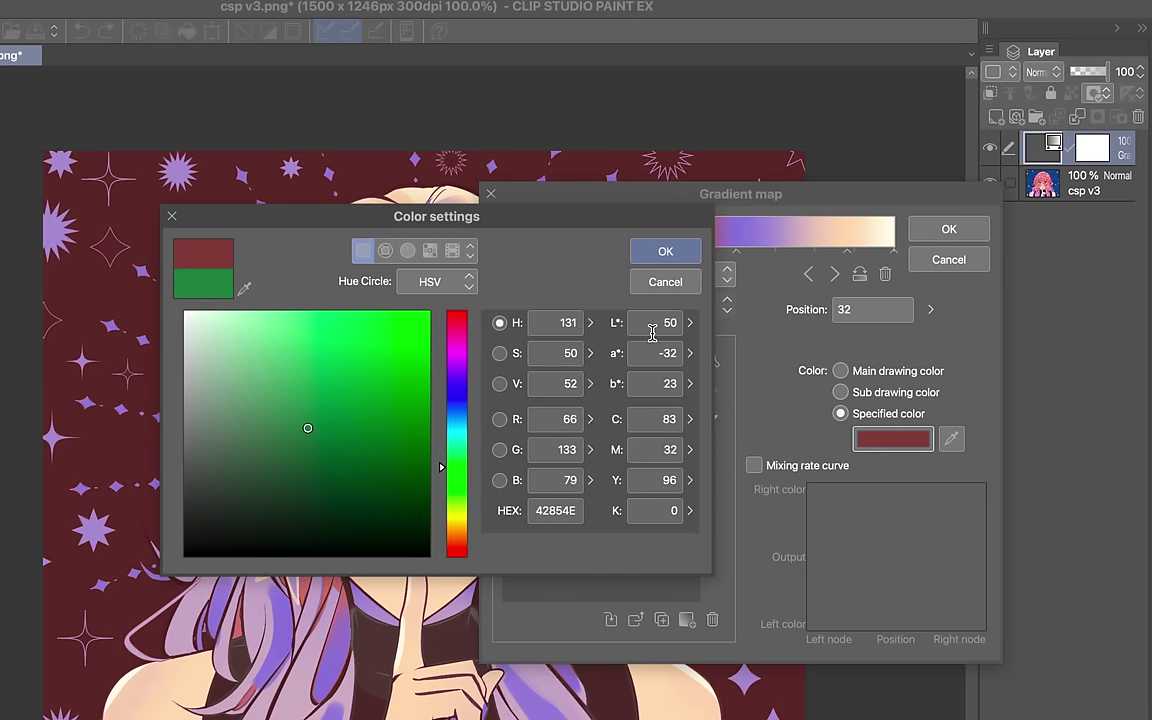
{"action": "left_click", "coordinate": [663, 251]}
{"action": "left_click", "coordinate": [949, 265]}
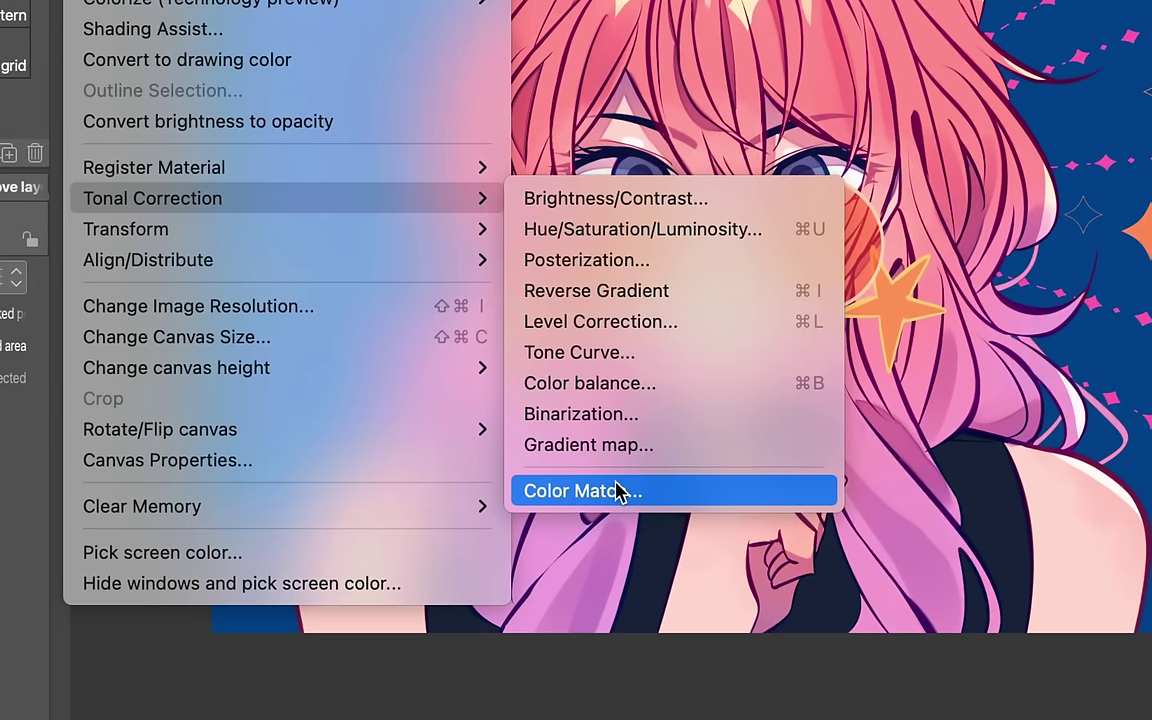
Start Color Match on the illustration and compare several preset source images, finishing with the sunset sky image.
{"action": "left_click", "coordinate": [618, 490]}
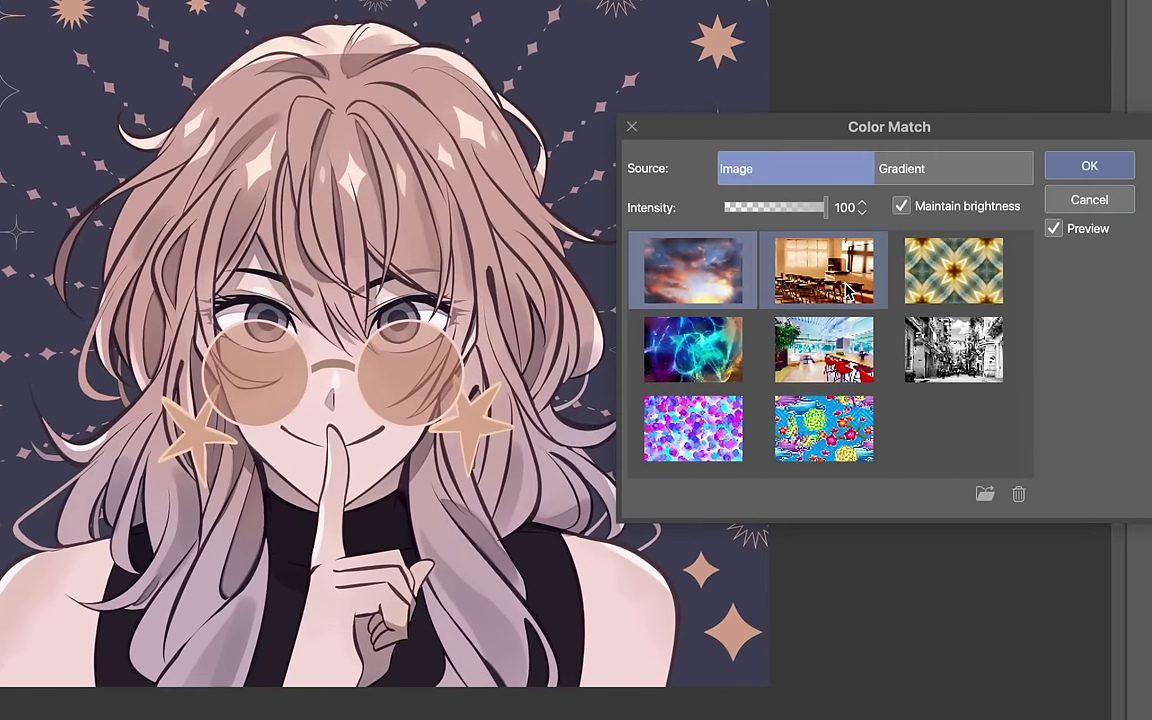
{"action": "left_click", "coordinate": [788, 343]}
{"action": "left_click", "coordinate": [950, 300]}
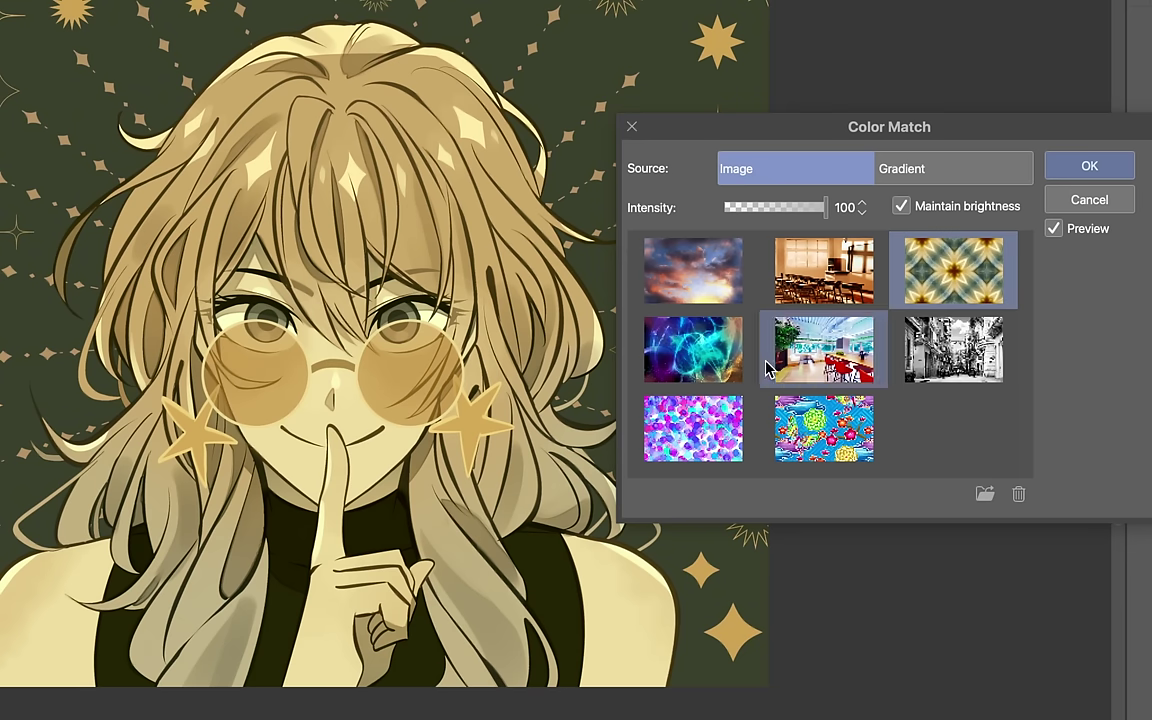
{"action": "left_click", "coordinate": [693, 349]}
{"action": "left_click", "coordinate": [693, 270]}
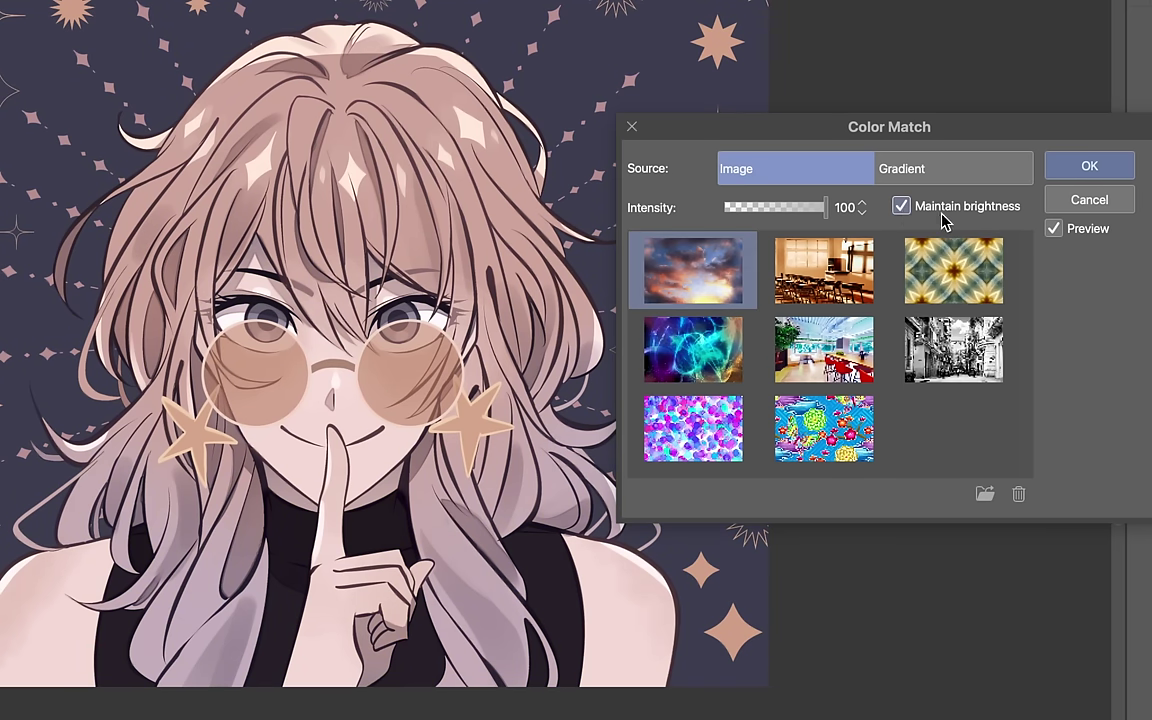
Turn off Maintain brightness and compare more Color Match source images, finishing with the blue floral pattern.
{"action": "left_click", "coordinate": [935, 210]}
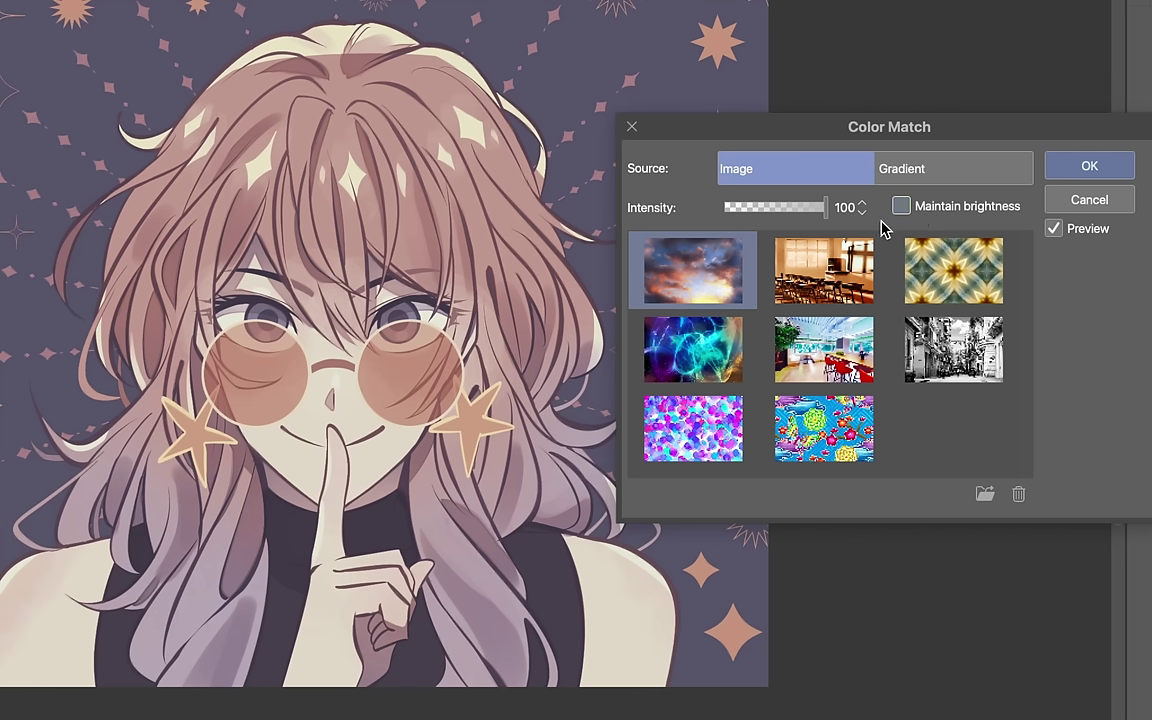
{"action": "left_click", "coordinate": [693, 428]}
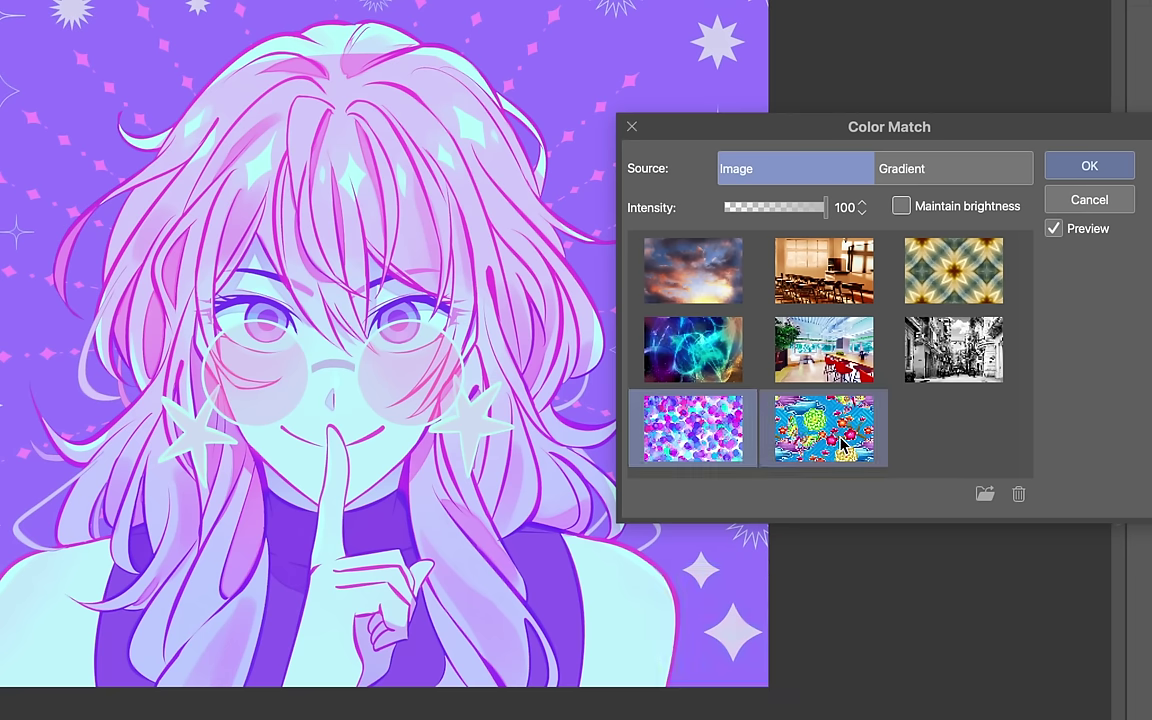
{"action": "left_click", "coordinate": [841, 446]}
{"action": "left_click", "coordinate": [953, 349]}
{"action": "left_click", "coordinate": [953, 270]}
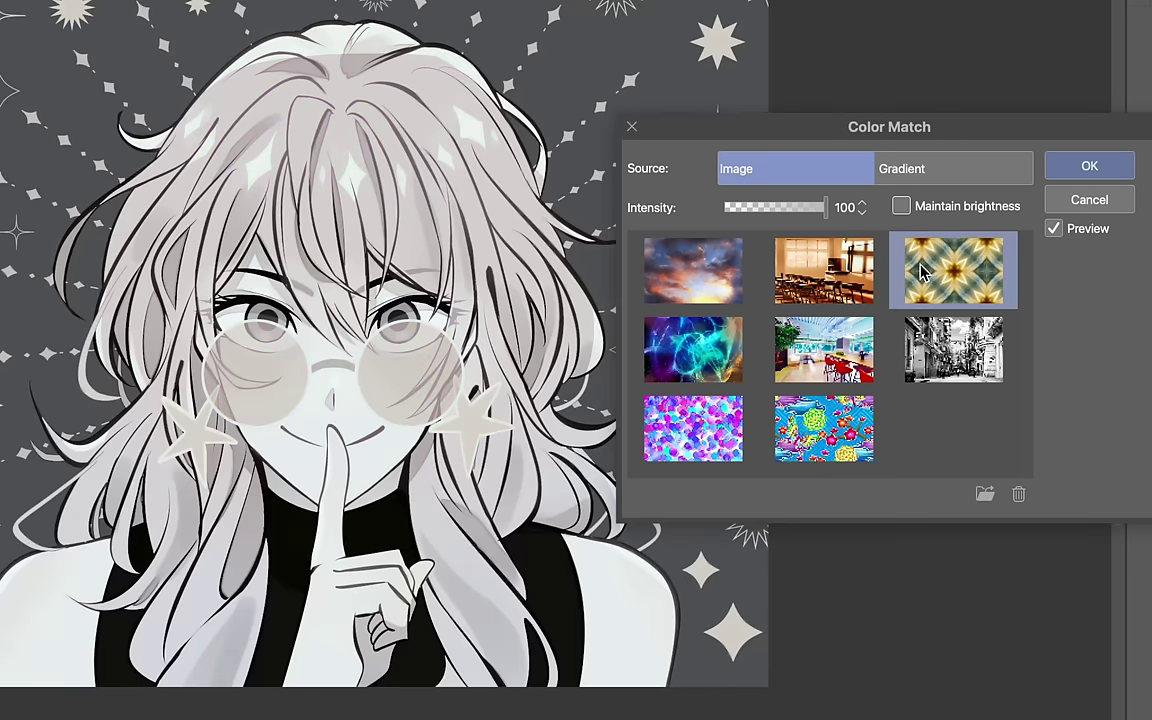
{"action": "left_click", "coordinate": [840, 348]}
{"action": "left_click", "coordinate": [835, 420]}
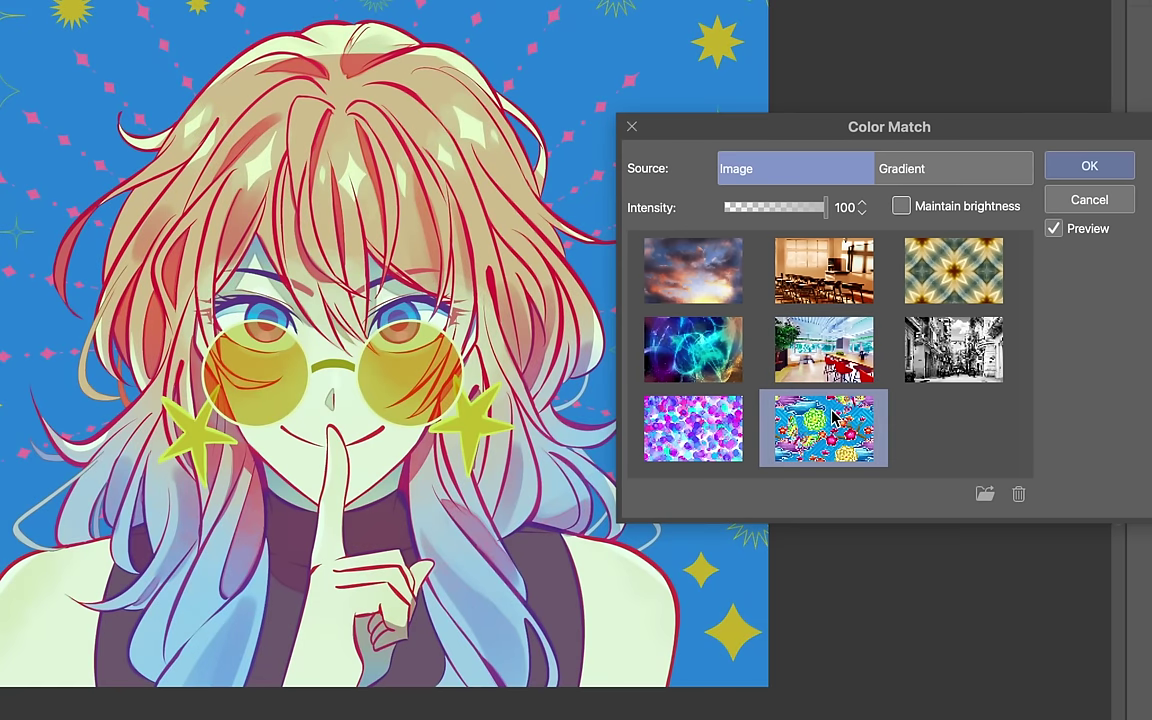
Add the tulip photo as a Color Match source and try the intensity and Maintain brightness, ending at intensity 100 with it off.
{"action": "left_click", "coordinate": [993, 499]}
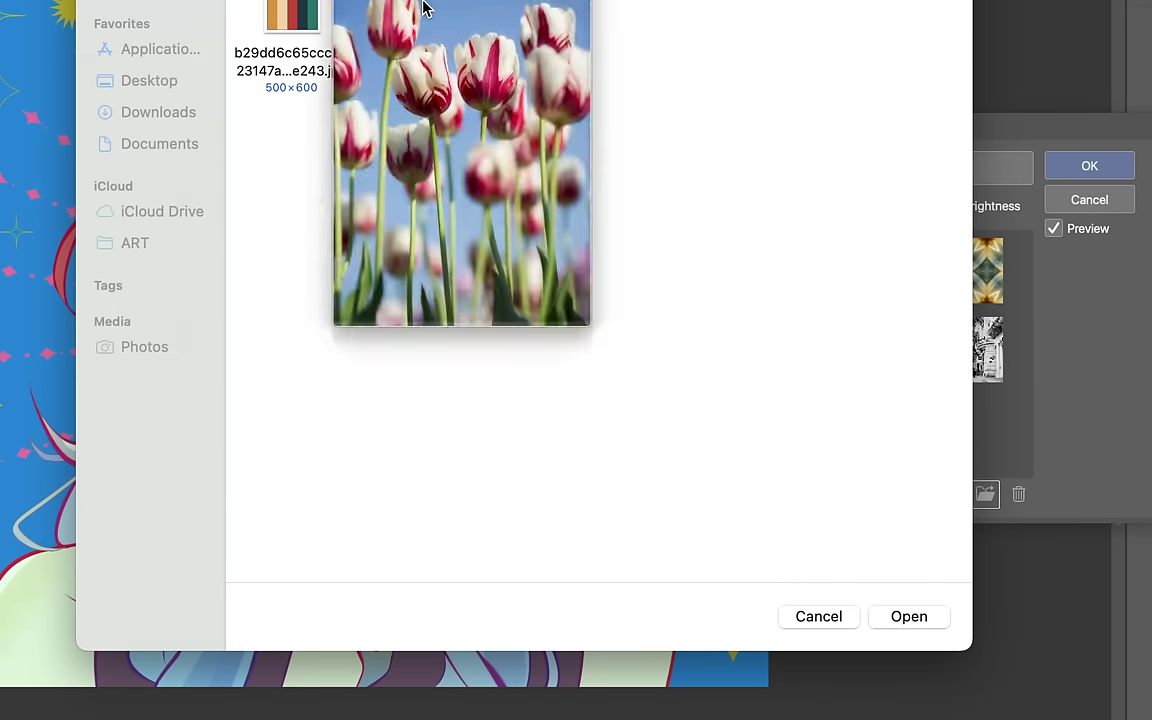
{"action": "left_click", "coordinate": [424, 8]}
{"action": "left_click", "coordinate": [910, 617]}
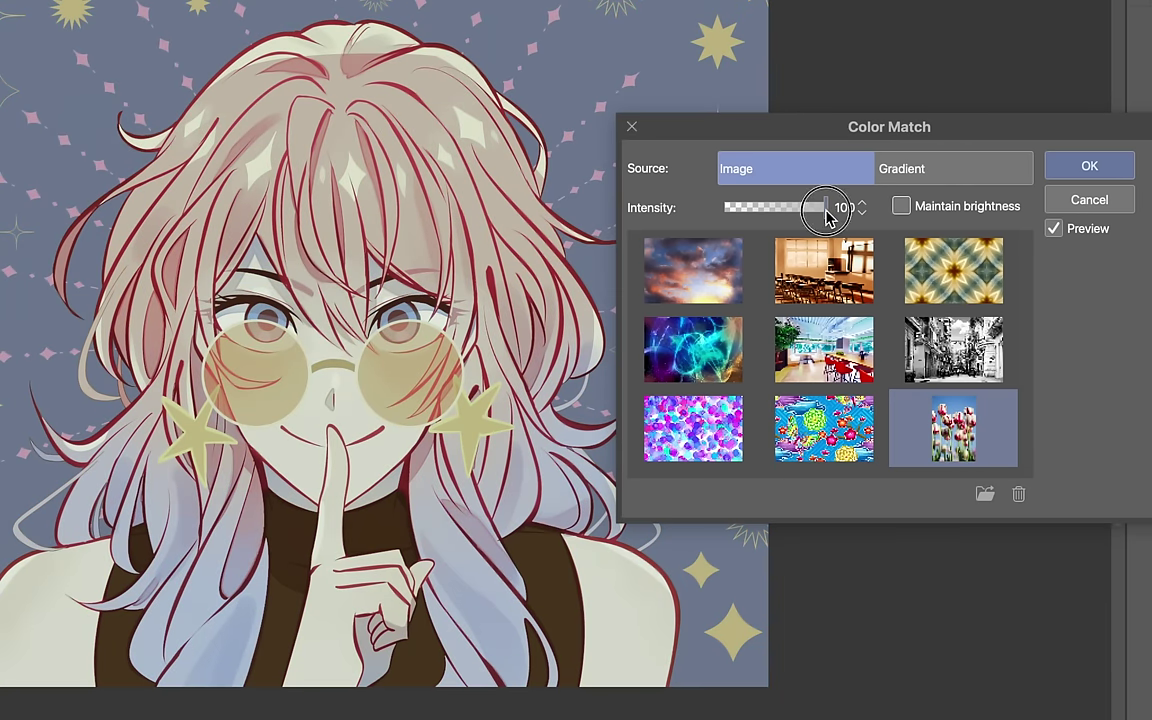
{"action": "mouse_move", "coordinate": [826, 211]}
{"action": "left_mouse_down"}
{"action": "mouse_move", "coordinate": [761, 206]}
{"action": "mouse_move", "coordinate": [830, 208]}
{"action": "left_mouse_up"}
{"action": "left_click", "coordinate": [931, 206]}
{"action": "left_click", "coordinate": [818, 208]}
{"action": "left_click", "coordinate": [901, 206]}
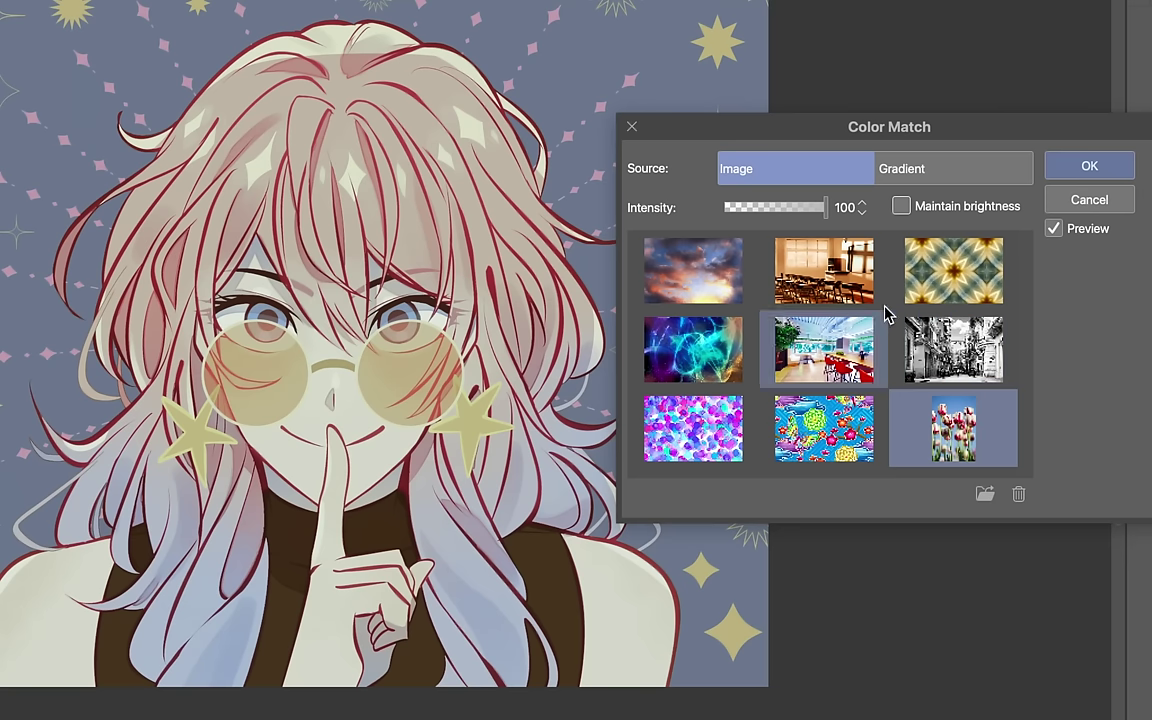
Add the striped color palette image as the Color Match source and lower the intensity to 0.
{"action": "left_click", "coordinate": [985, 493]}
{"action": "left_click", "coordinate": [290, 12]}
{"action": "key", "text": "space"}
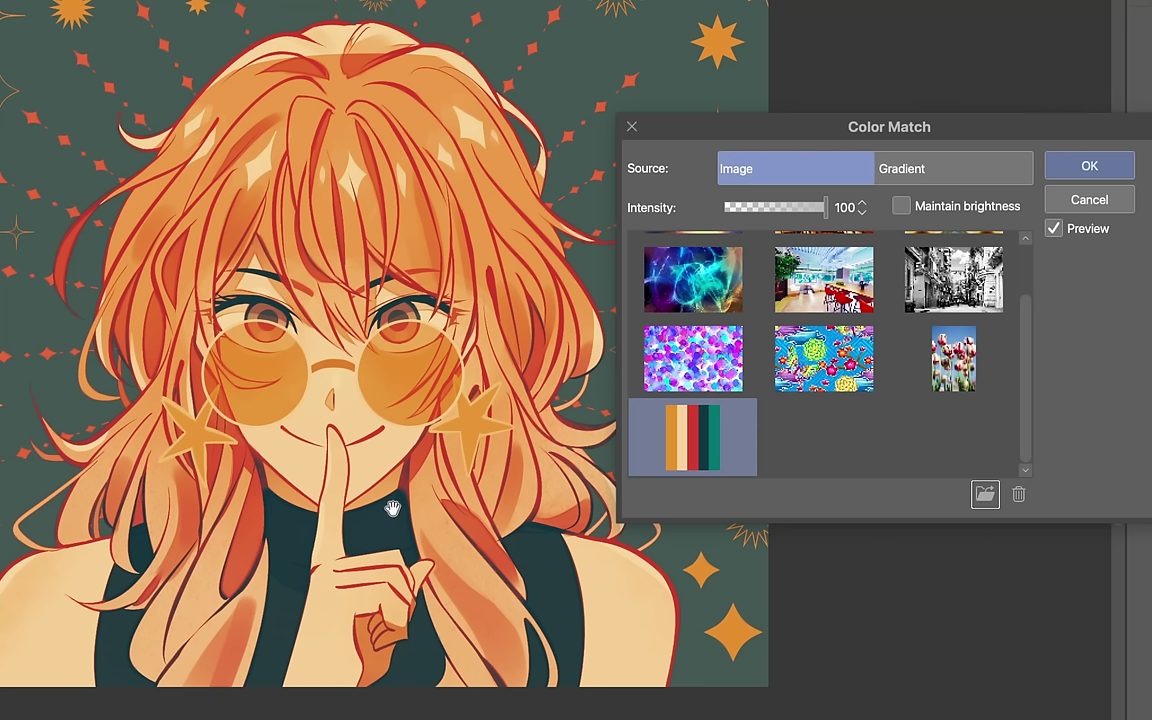
{"action": "left_click_drag", "start_coordinate": [754, 208], "coordinate": [724, 208]}
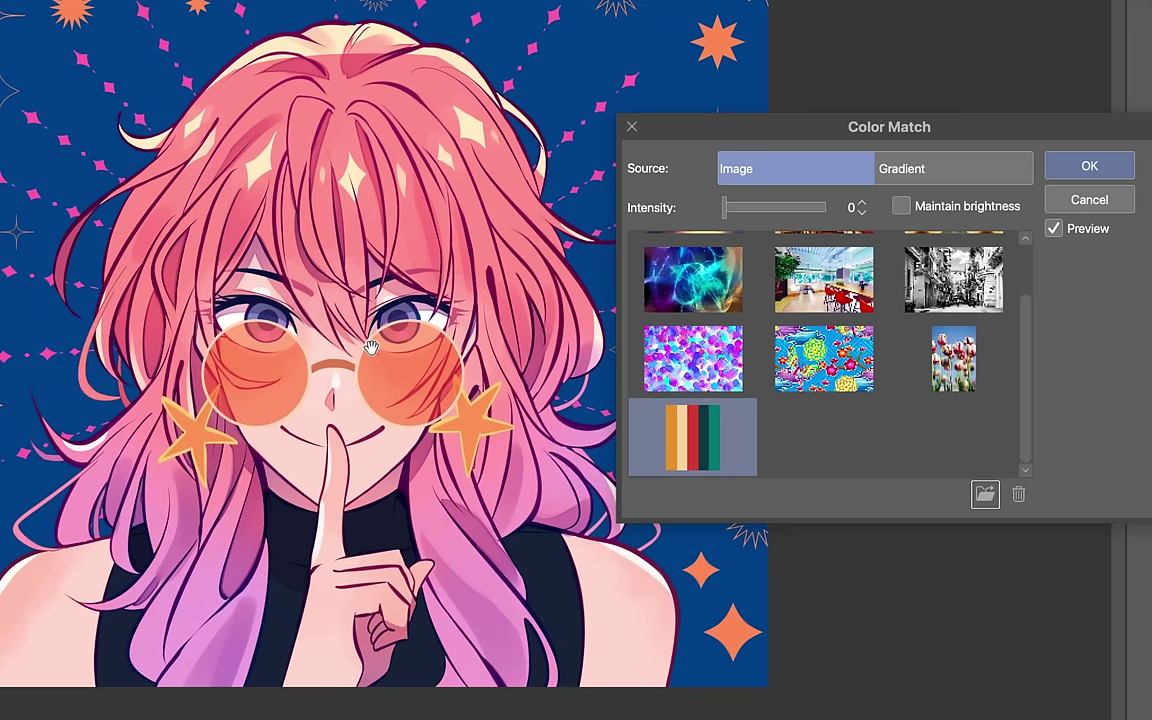
{"action": "left_click", "coordinate": [725, 455]}
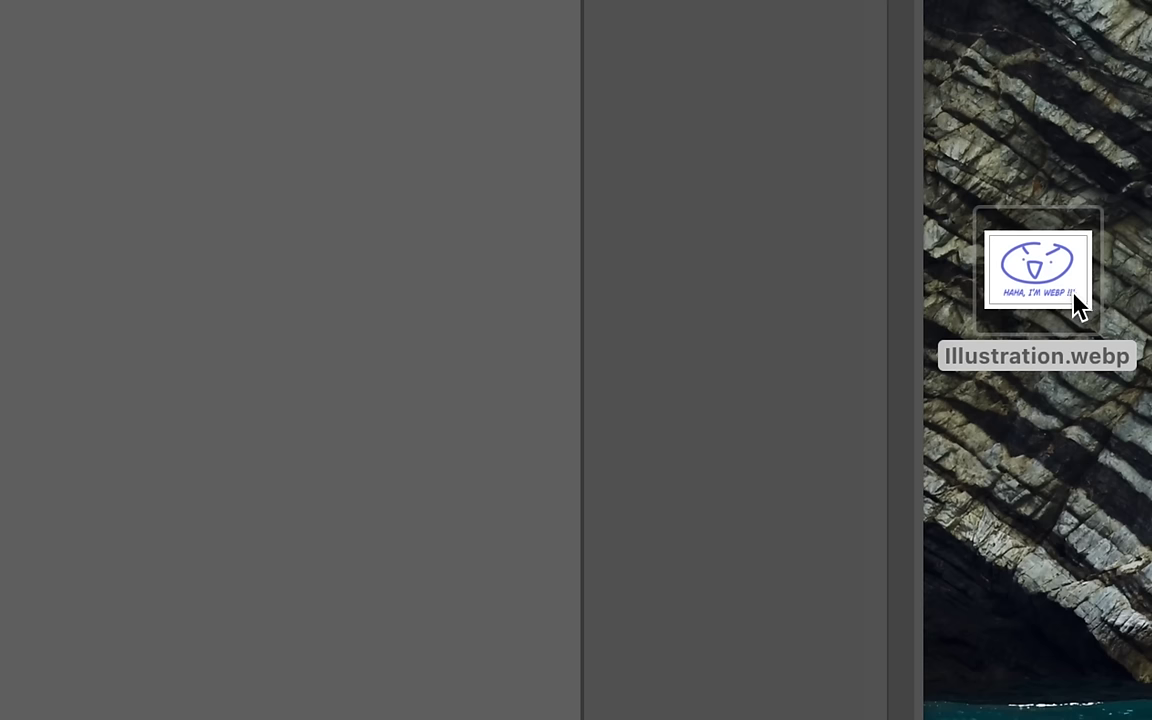
Open Illustration.webp from the desktop in Clip Studio Paint as a new canvas.
{"action": "left_click_drag", "start_coordinate": [1118, 336], "coordinate": [928, 391]}
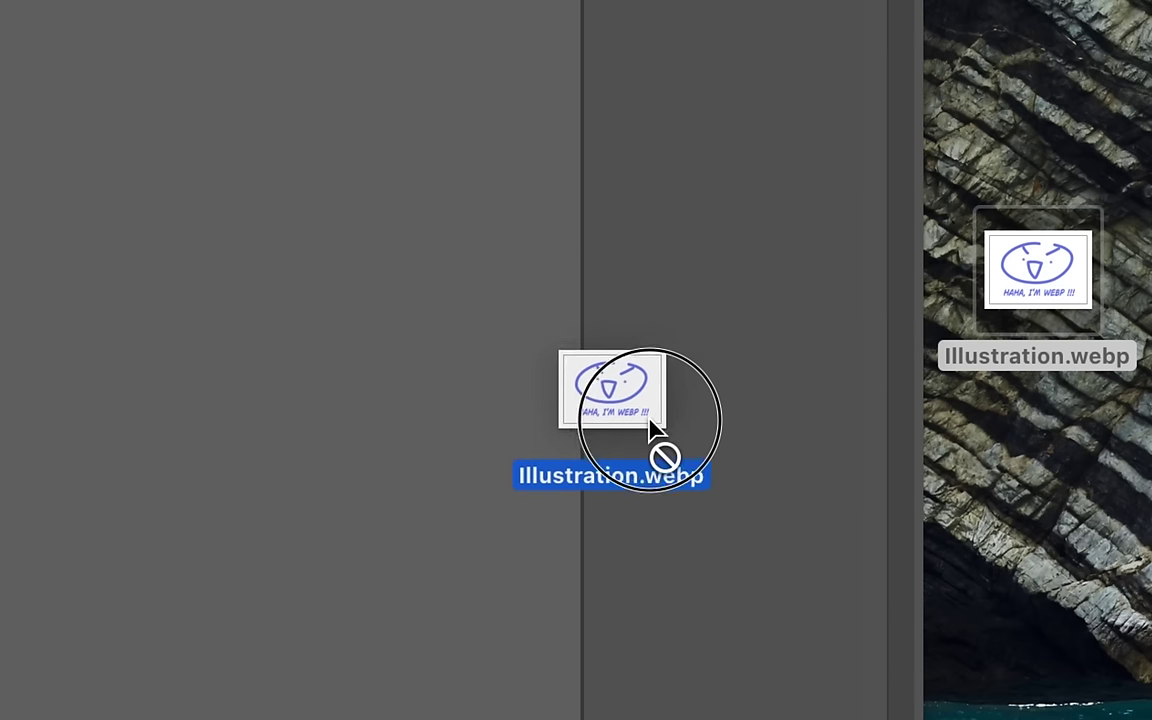
{"action": "left_click_drag", "start_coordinate": [652, 428], "coordinate": [680, 486]}
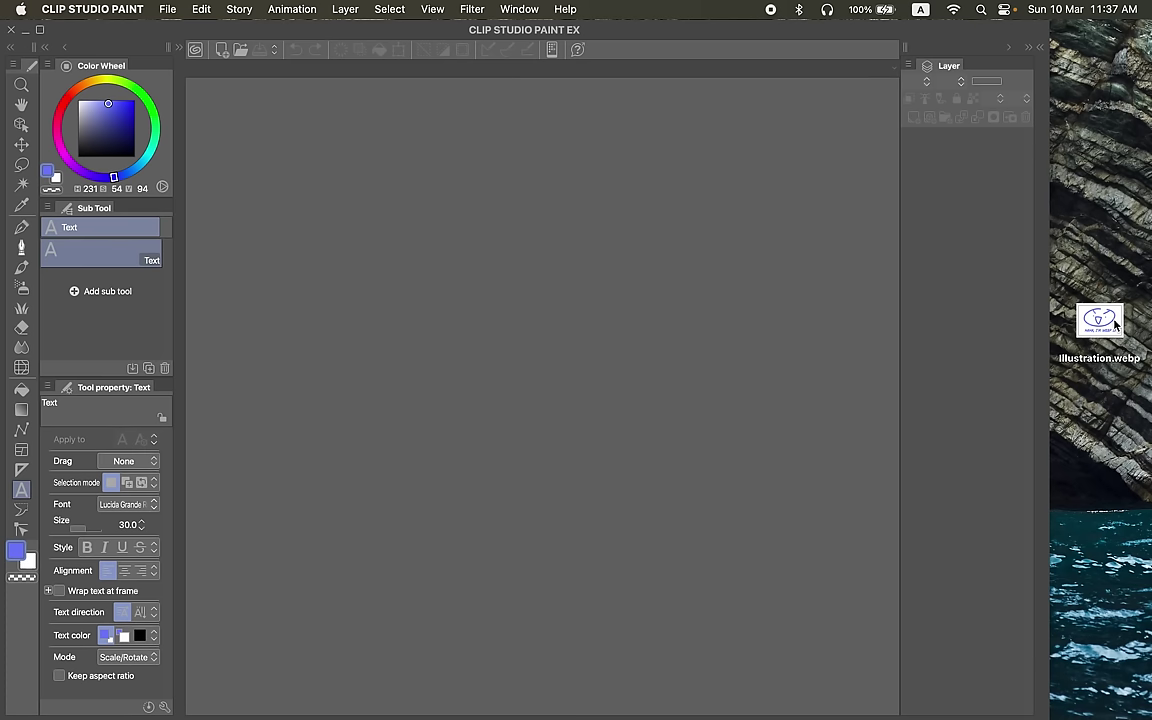
{"action": "left_click_drag", "start_coordinate": [1116, 322], "coordinate": [660, 320]}
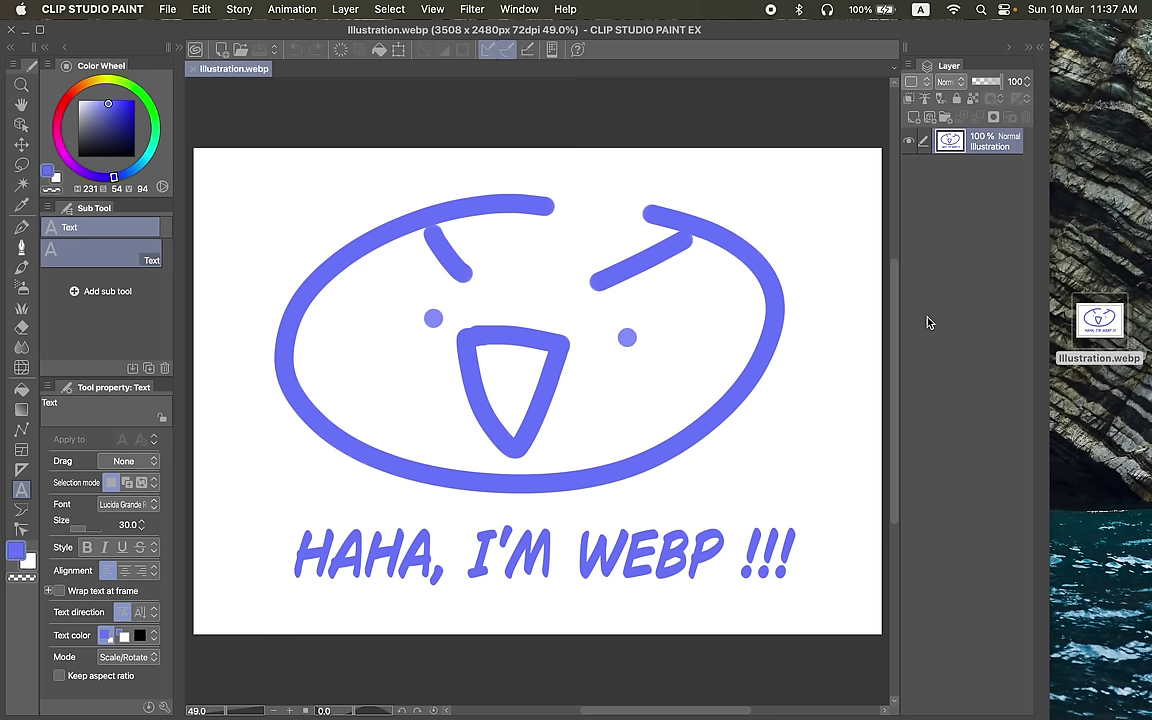
{"action": "left_click", "coordinate": [1098, 358]}
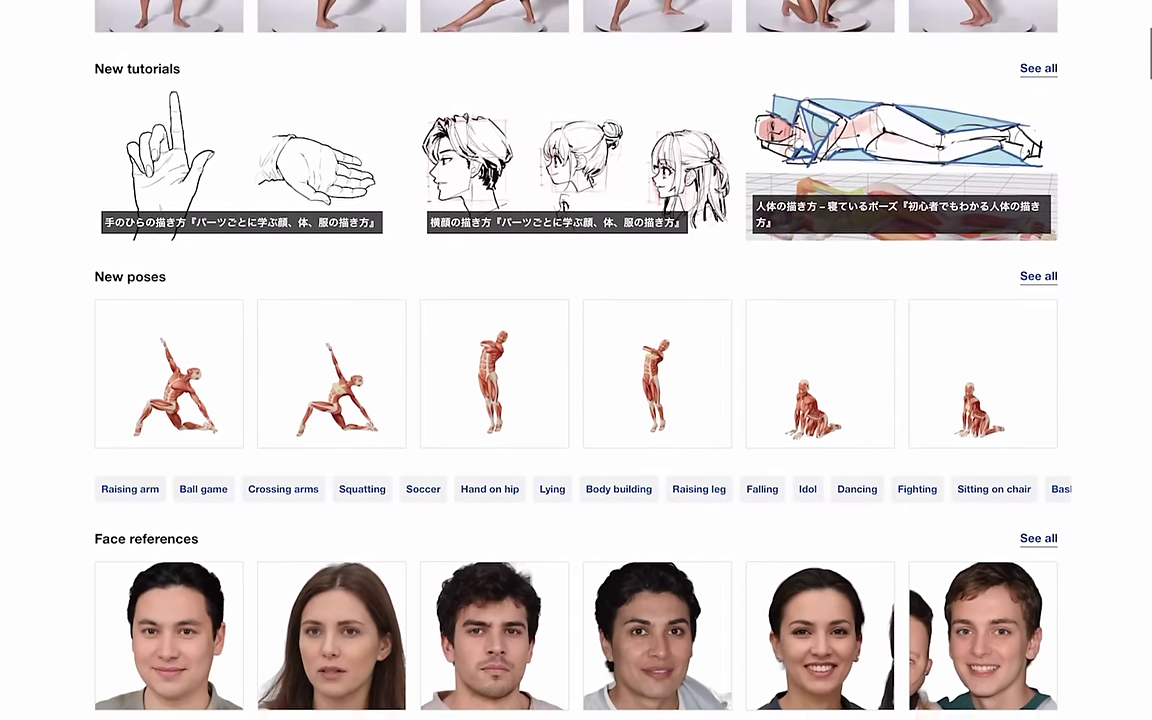
Look through the poses and face references on the Posemaniacs home page and go to its pose search.
{"action": "scroll", "coordinate": [576, 360], "scroll_direction": "up", "scroll_amount": 1}
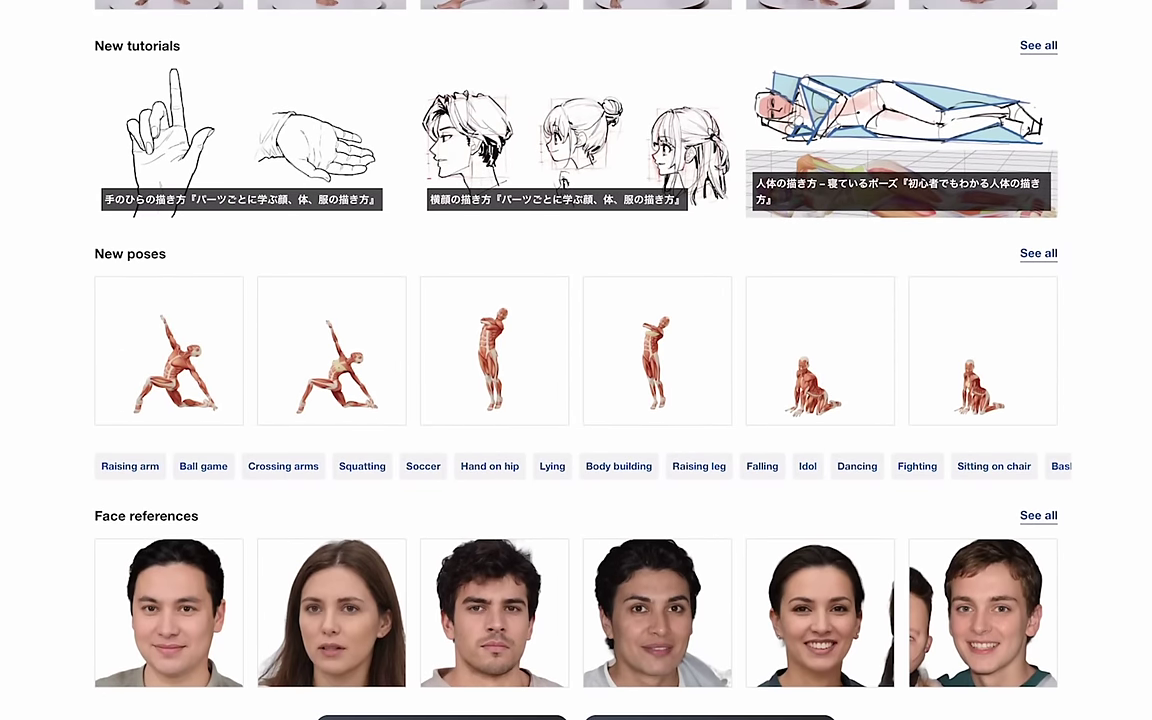
{"action": "scroll", "coordinate": [576, 360], "scroll_direction": "down", "scroll_amount": 18}
{"action": "scroll", "coordinate": [576, 360], "scroll_direction": "up", "scroll_amount": 10}
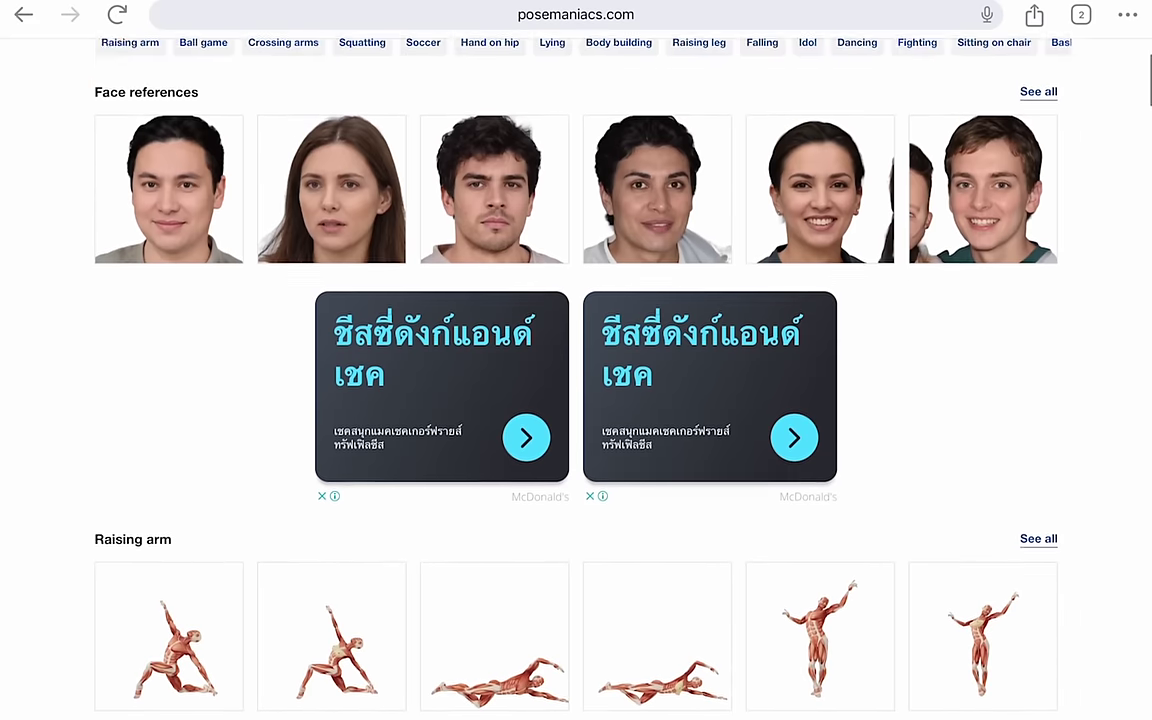
{"action": "scroll", "coordinate": [576, 360], "scroll_direction": "up", "scroll_amount": 15}
{"action": "left_click", "coordinate": [277, 99]}
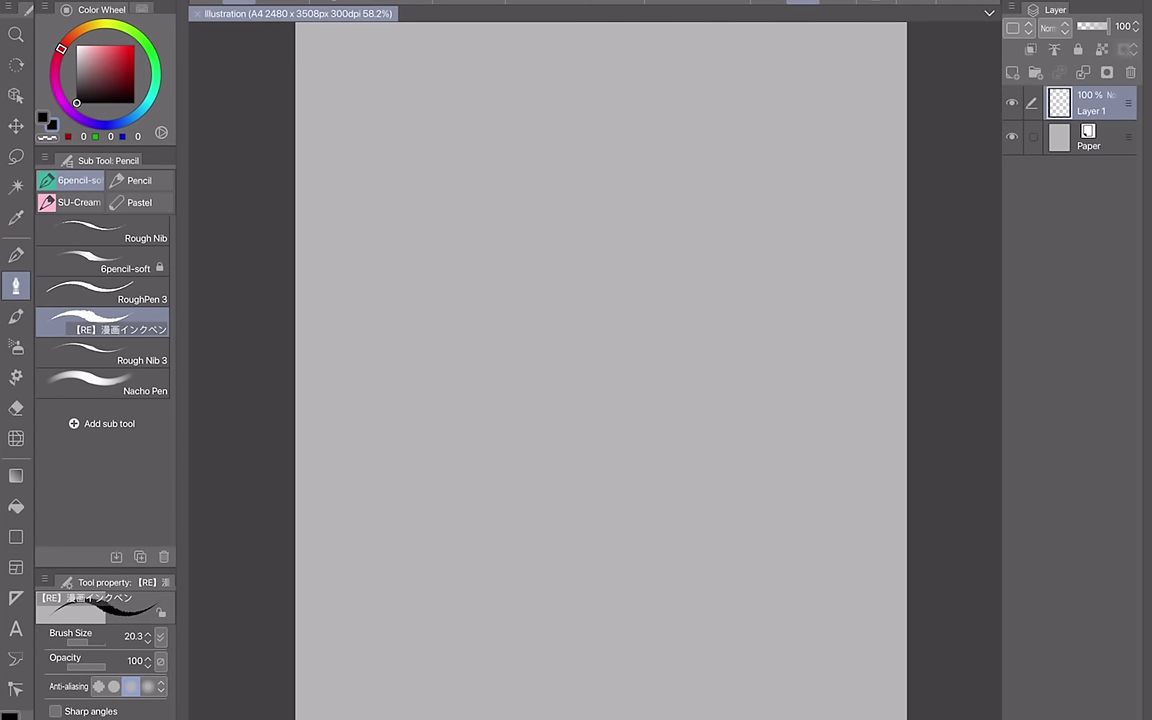
From the blank A4 canvas in Clip Studio Paint, open the Posemaniacs pose search and check its sex and tag filters.
{"action": "left_click_drag", "start_coordinate": [662, 305], "coordinate": [653, 305]}
{"action": "left_click", "coordinate": [60, 2]}
{"action": "left_click", "coordinate": [154, 295]}
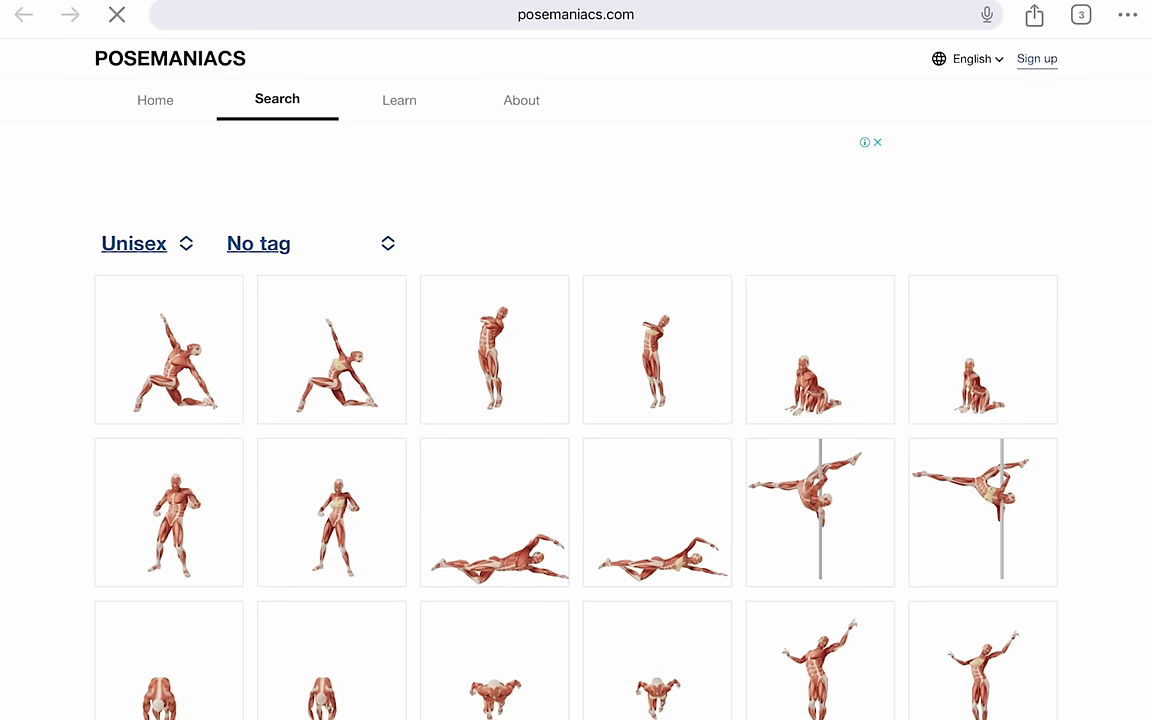
{"action": "left_click", "coordinate": [134, 243]}
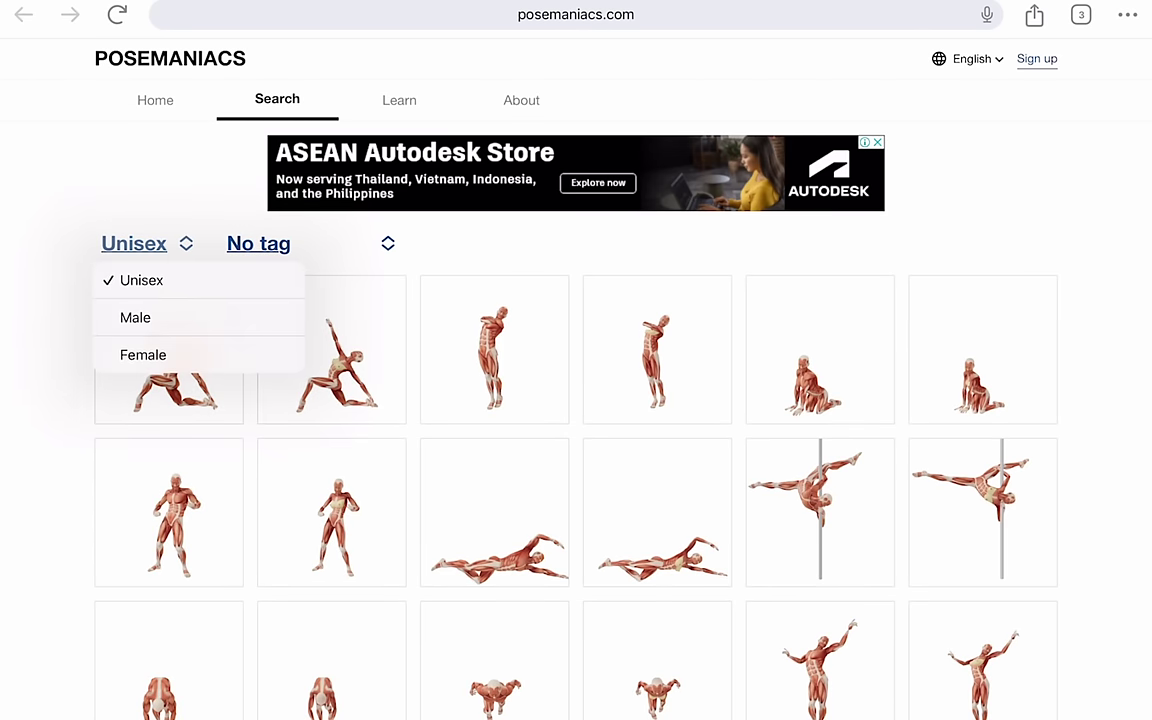
{"action": "left_click", "coordinate": [258, 243]}
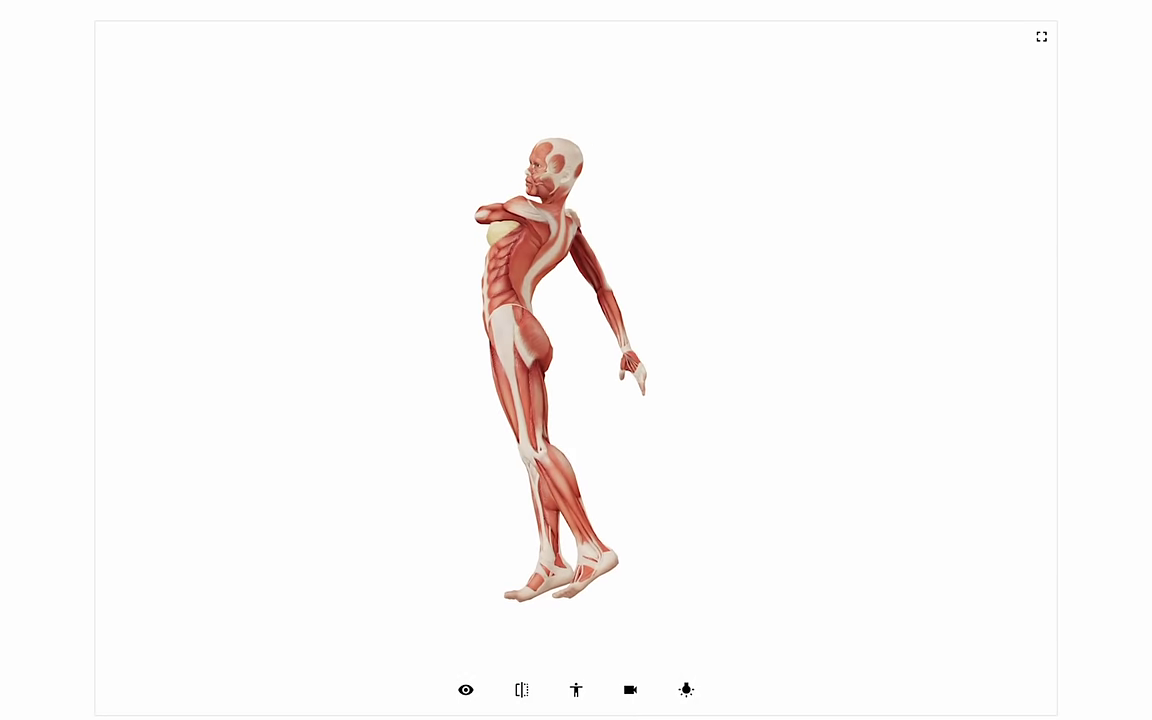
Send Pose 0000954 from its Posemaniacs page to the open Clip Studio Paint canvas.
{"action": "scroll", "coordinate": [576, 400], "scroll_direction": "down", "scroll_amount": 2}
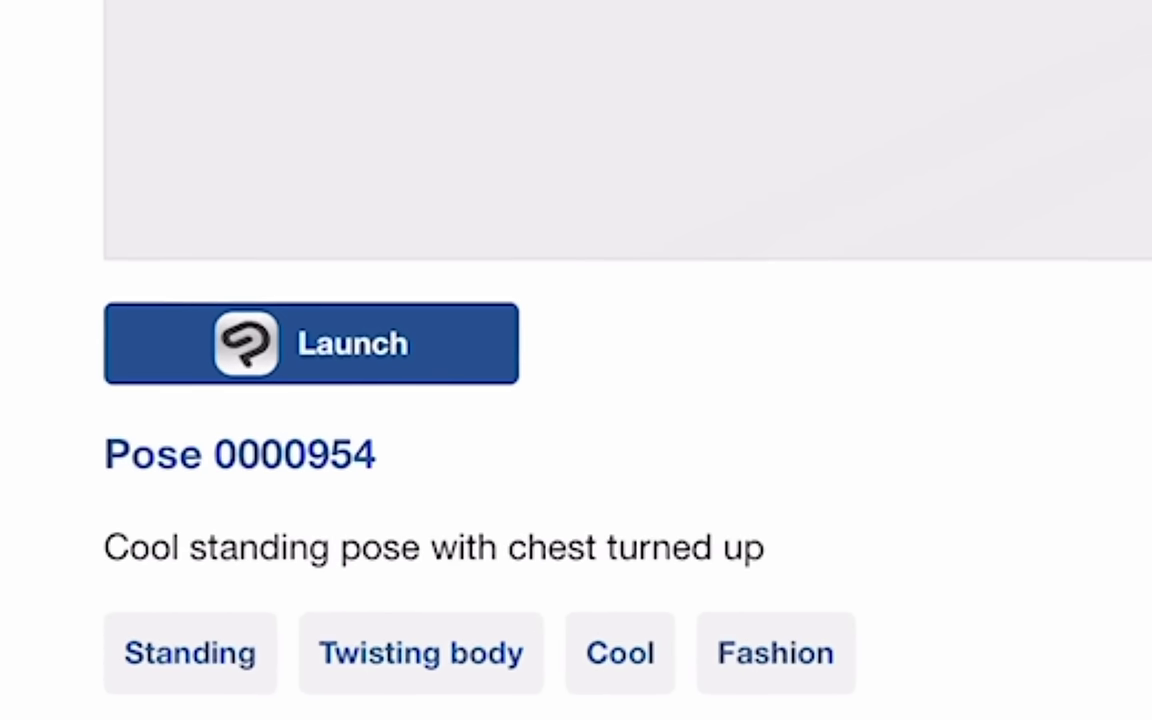
{"action": "left_click", "coordinate": [311, 343]}
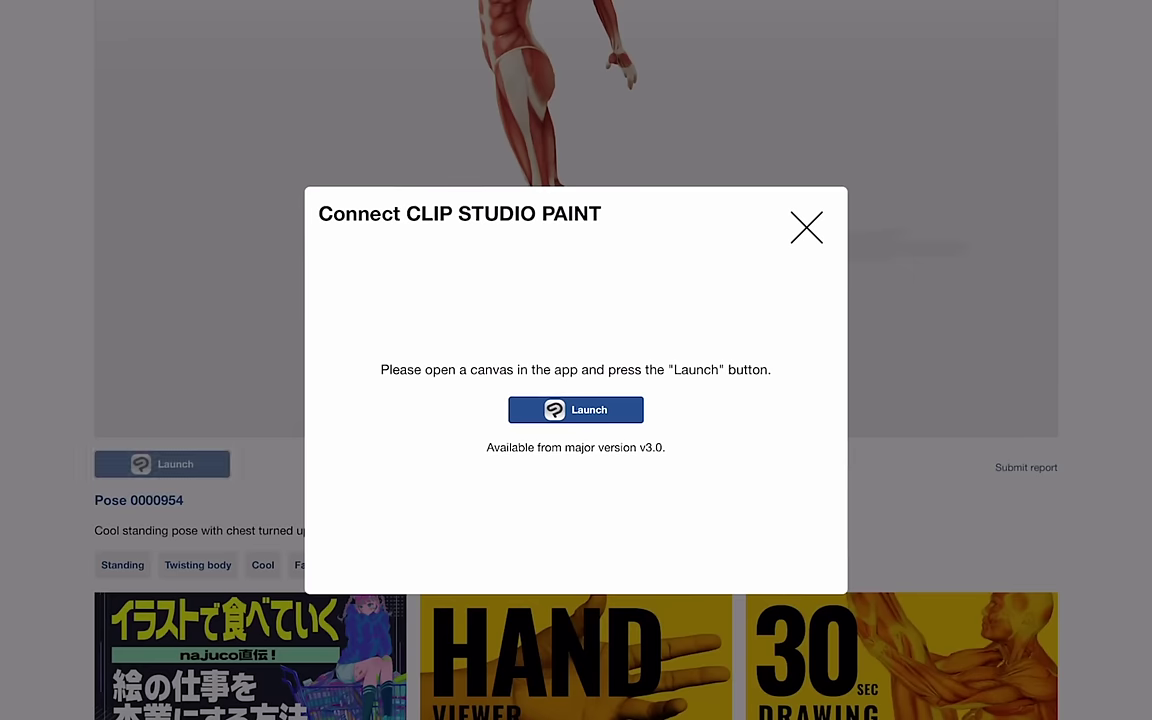
{"action": "left_click", "coordinate": [576, 410]}
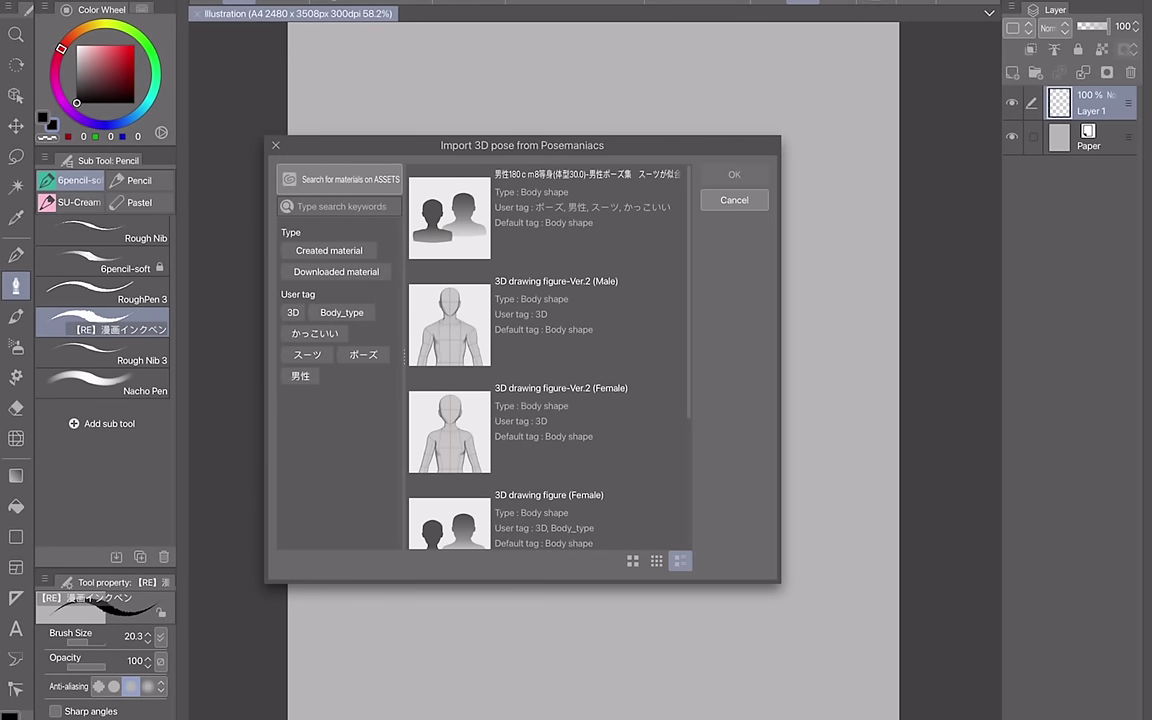
Import the Posemaniacs pose onto the 3D drawing figure-Ver.2 (Female) body shape.
{"action": "scroll", "coordinate": [548, 360], "scroll_direction": "down", "scroll_amount": 2}
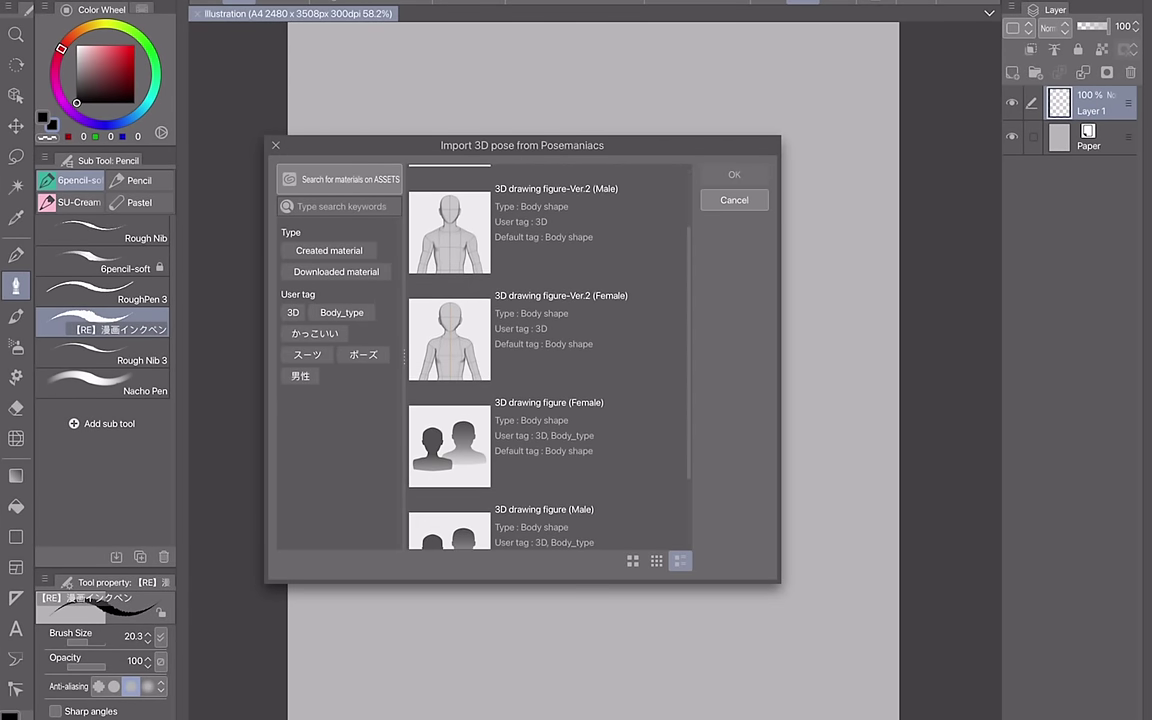
{"action": "scroll", "coordinate": [548, 360], "scroll_direction": "down", "scroll_amount": 2}
{"action": "scroll", "coordinate": [548, 360], "scroll_direction": "up", "scroll_amount": 5}
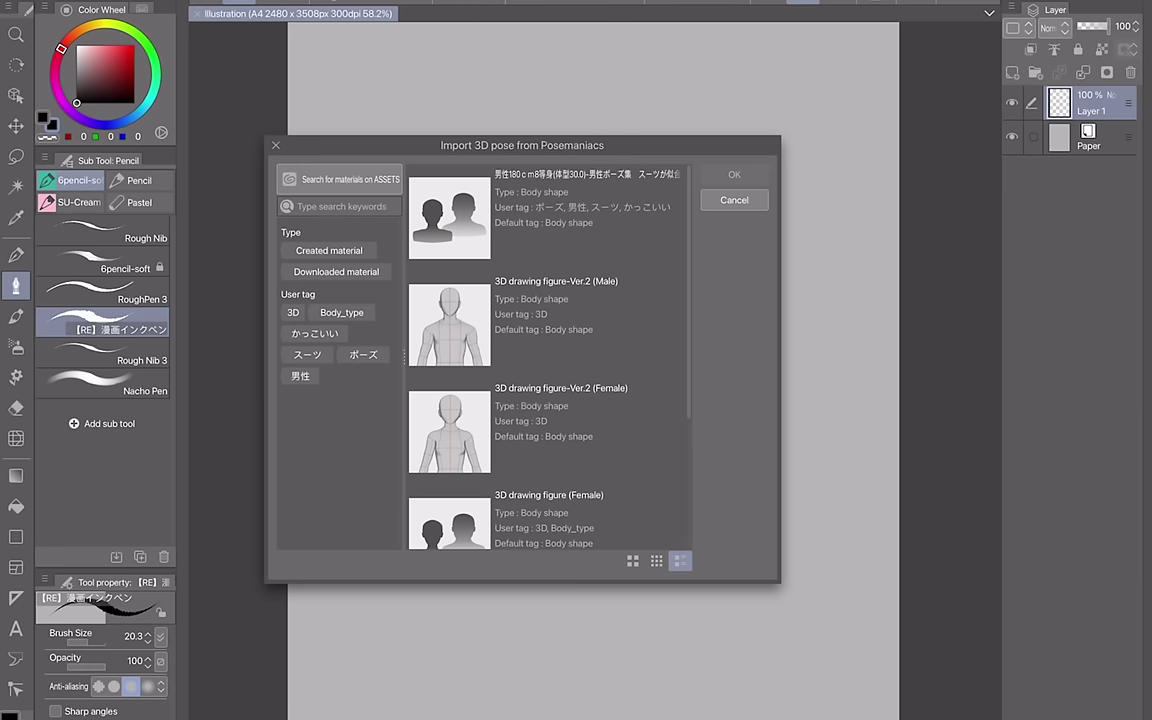
{"action": "left_click", "coordinate": [546, 217]}
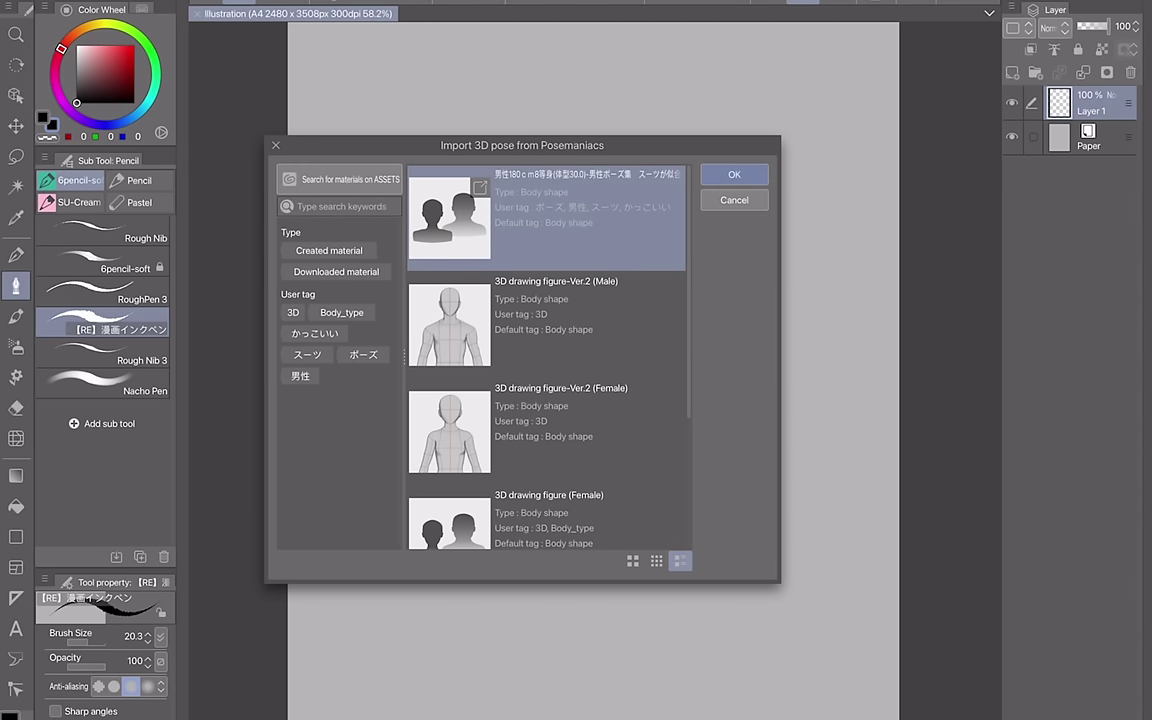
{"action": "left_click", "coordinate": [546, 430]}
{"action": "left_click", "coordinate": [733, 174]}
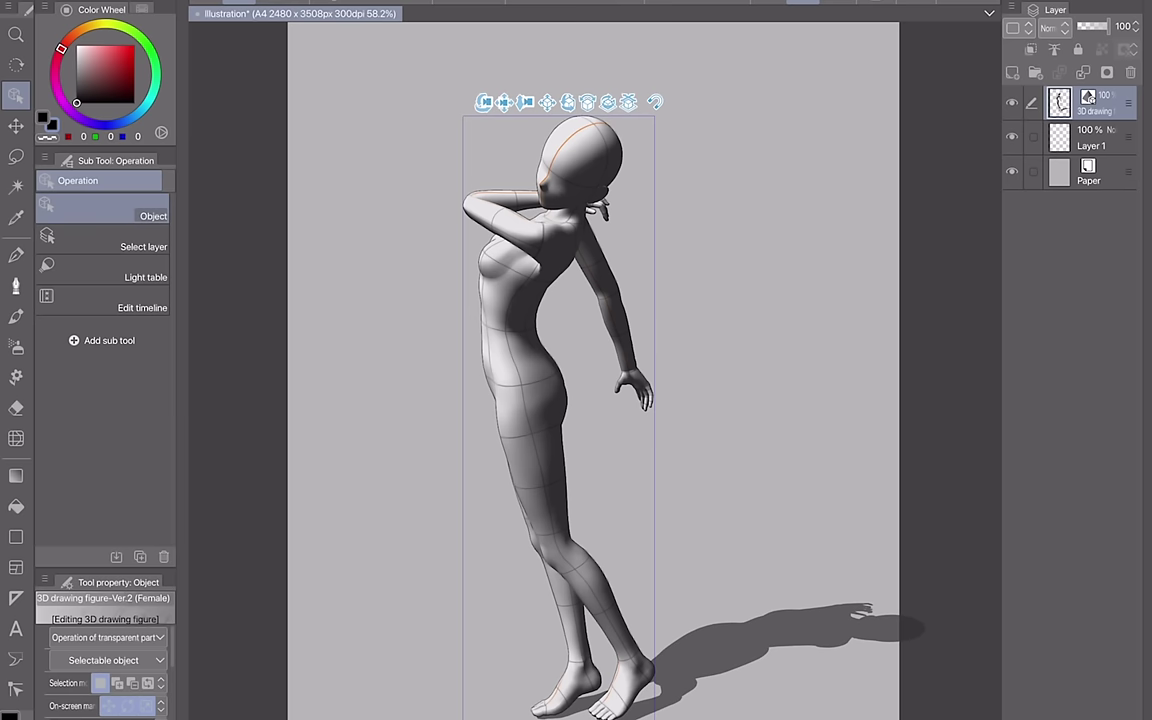
Pose the imported 3D drawing figure with one leg lifted and bent behind it, and adjust its hips.
{"action": "scroll", "coordinate": [593, 370], "scroll_direction": "left", "scroll_amount": 2}
{"action": "scroll", "coordinate": [593, 370], "scroll_direction": "right", "scroll_amount": 2}
{"action": "left_click_drag", "start_coordinate": [750, 400], "coordinate": [840, 420]}
{"action": "left_click_drag", "start_coordinate": [88, 569], "coordinate": [92, 390]}
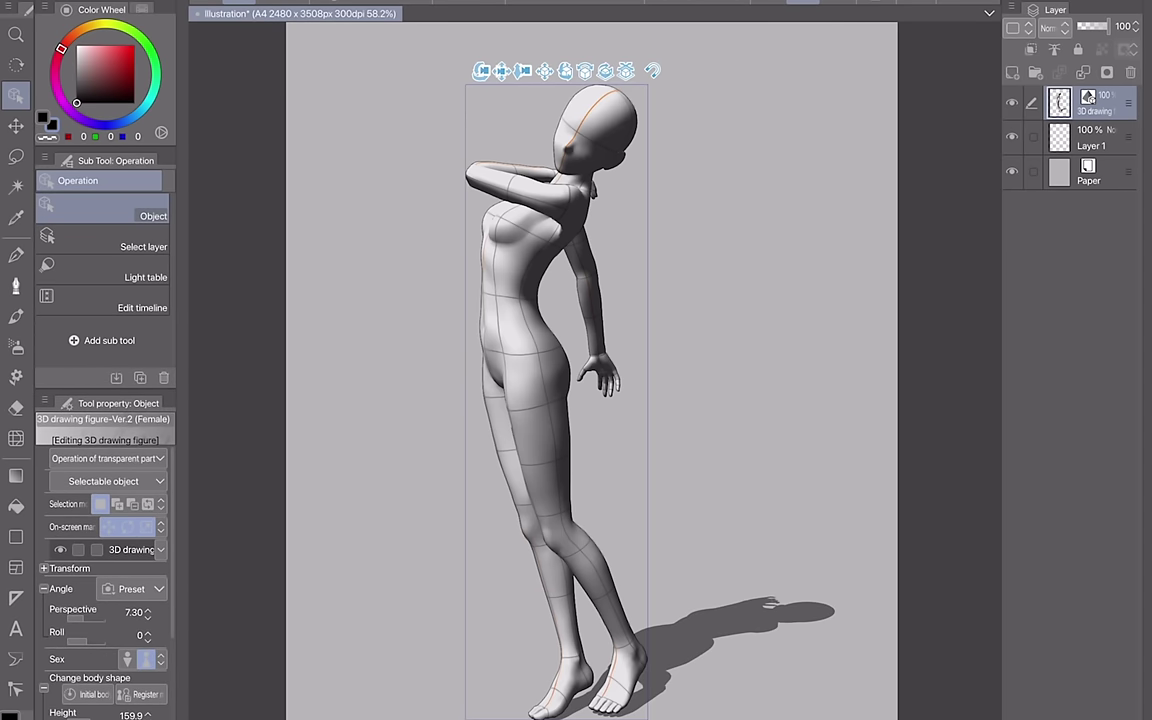
{"action": "left_click_drag", "start_coordinate": [555, 481], "coordinate": [669, 407]}
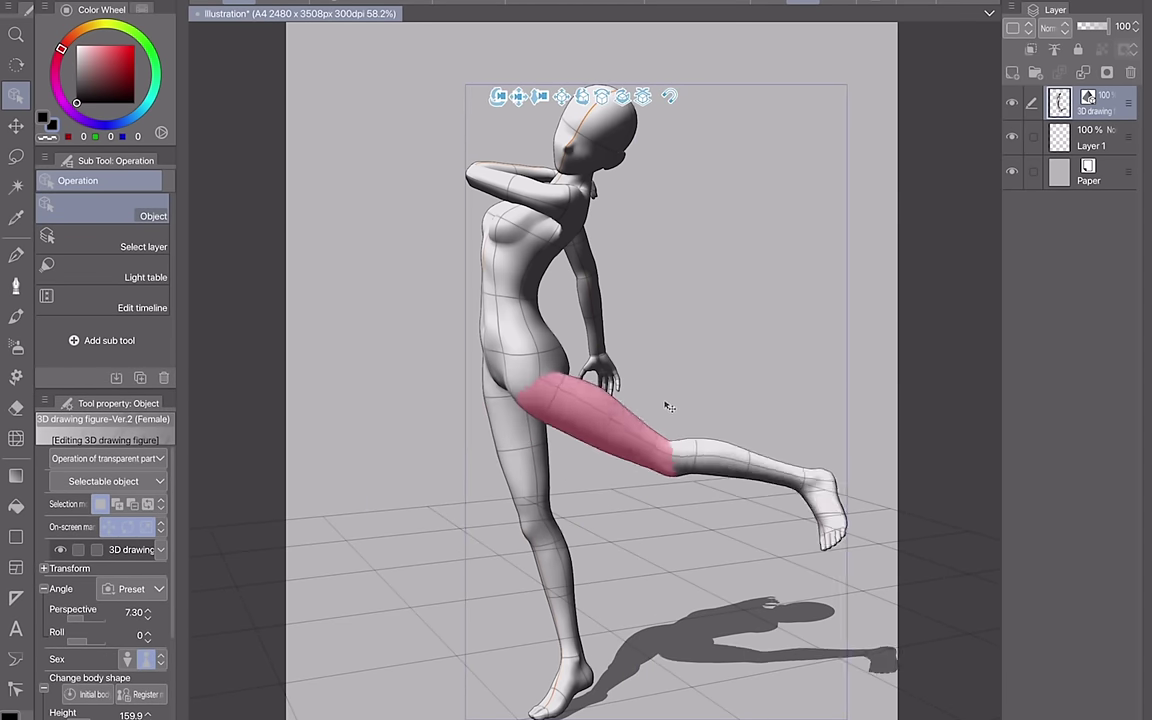
{"action": "left_click_drag", "start_coordinate": [505, 370], "coordinate": [575, 395]}
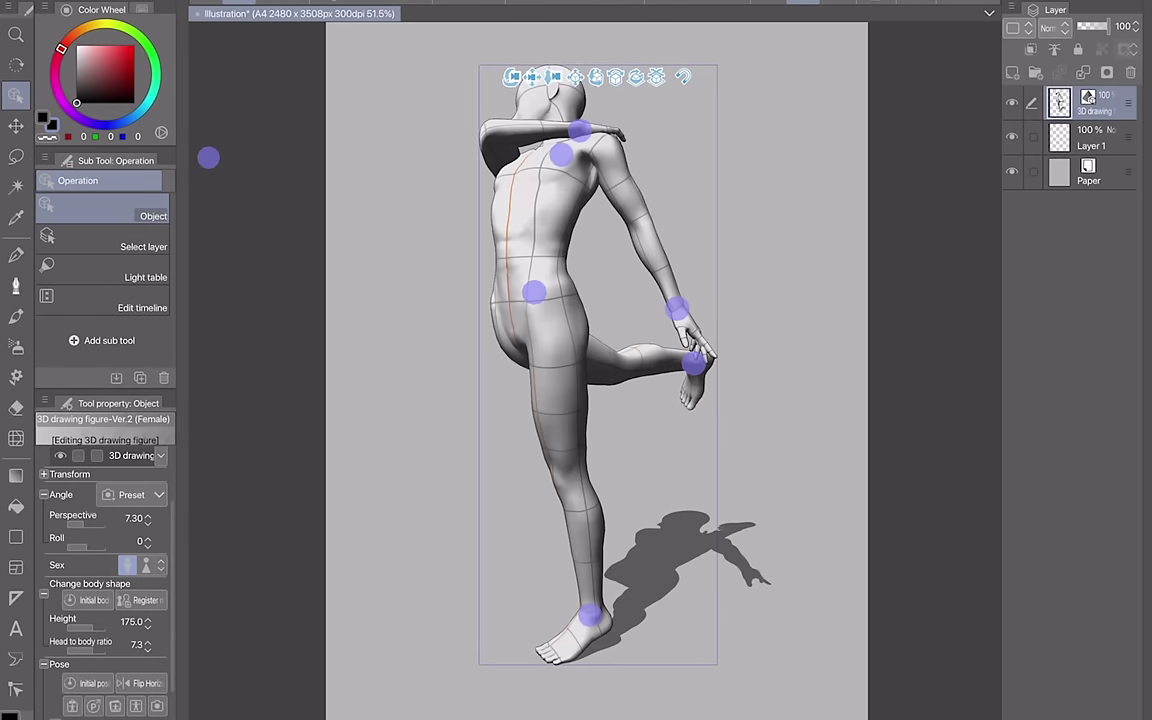
{"action": "left_click_drag", "start_coordinate": [535, 291], "coordinate": [586, 270]}
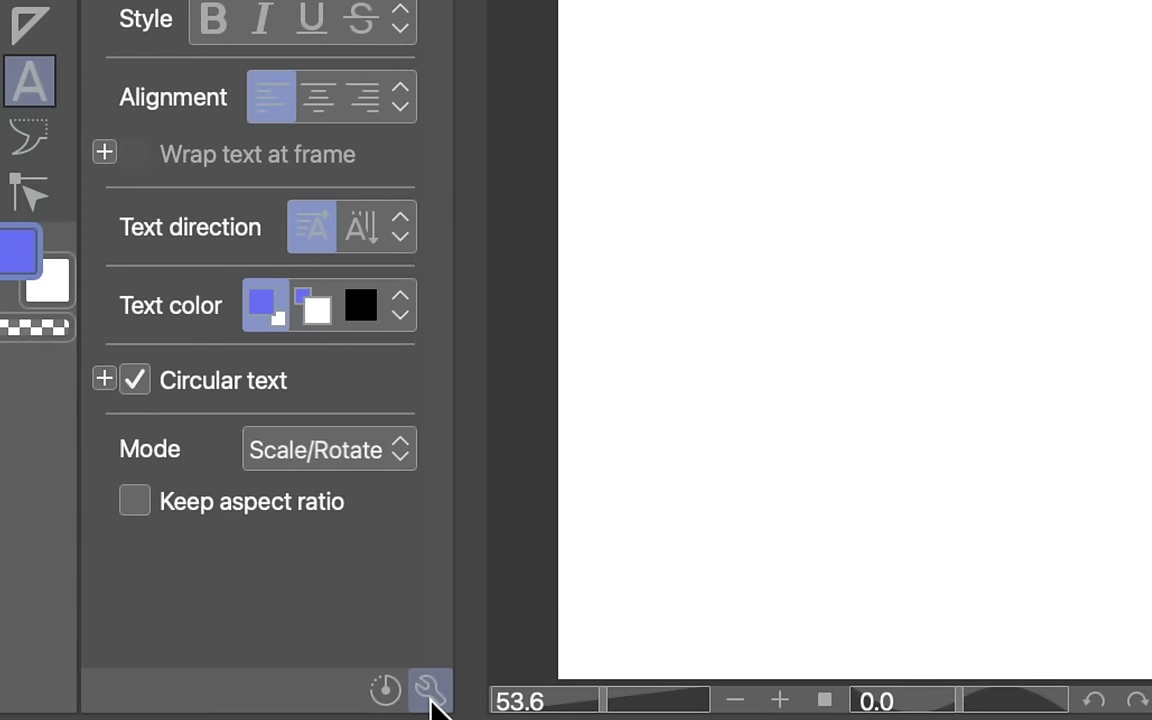
Examine the Circular text options in the text sub tool's detailed settings and in its tool properties.
{"action": "left_click", "coordinate": [165, 706]}
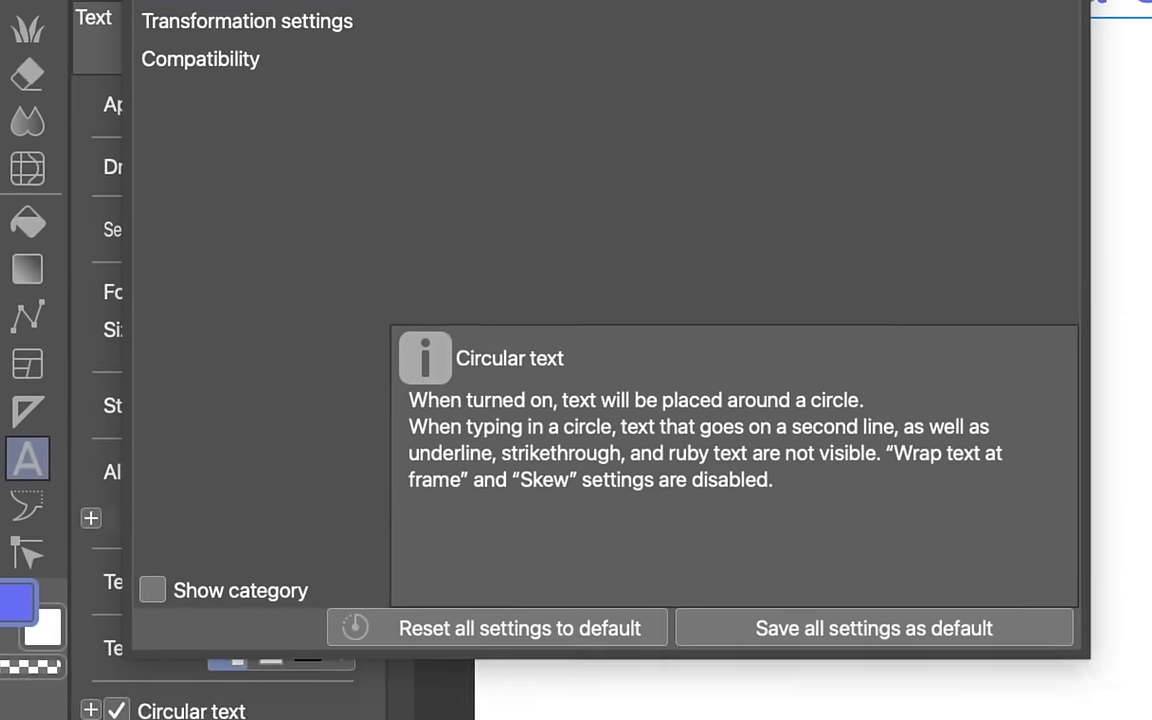
{"action": "left_click", "coordinate": [231, 468]}
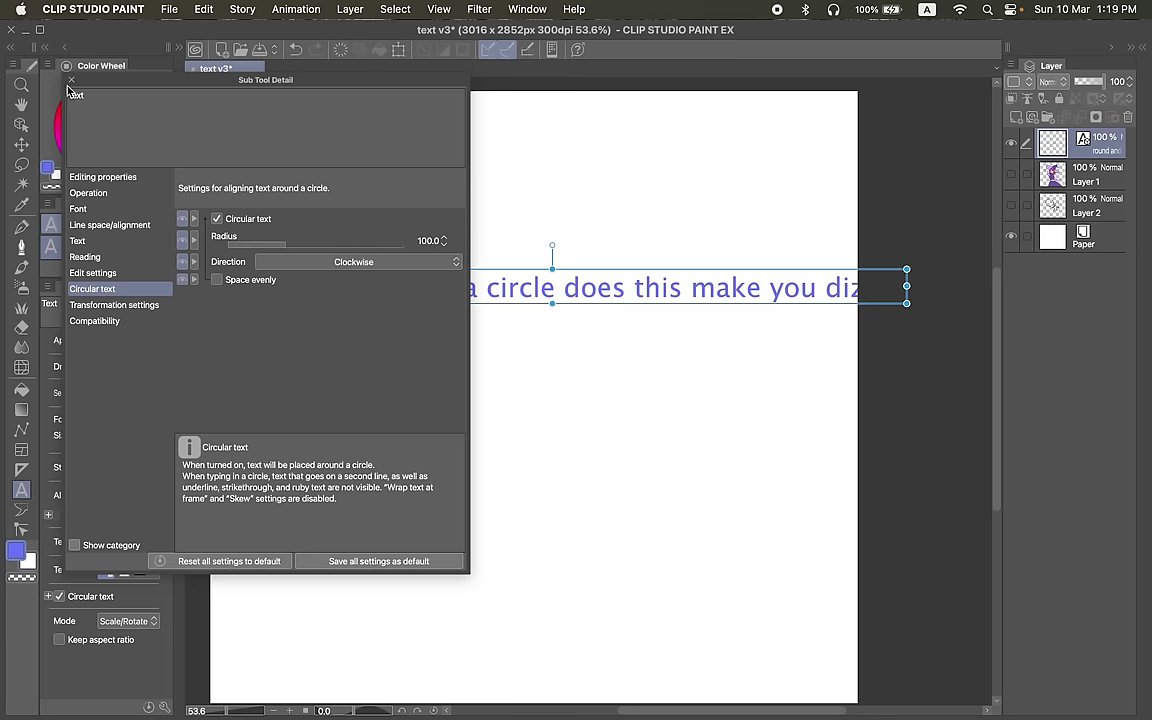
{"action": "left_click", "coordinate": [70, 81]}
{"action": "left_click", "coordinate": [48, 596]}
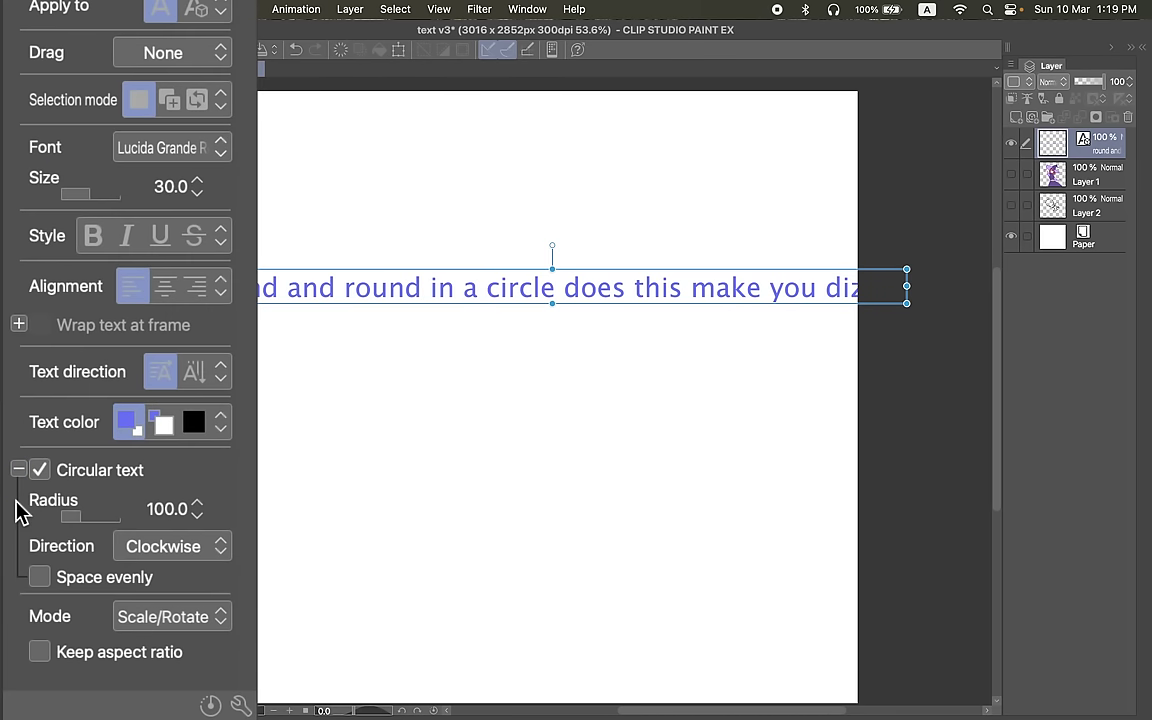
Turn on Circular text for the "round and round in a circle" line and resize its circle to a radius of about 481.
{"action": "left_click", "coordinate": [59, 596]}
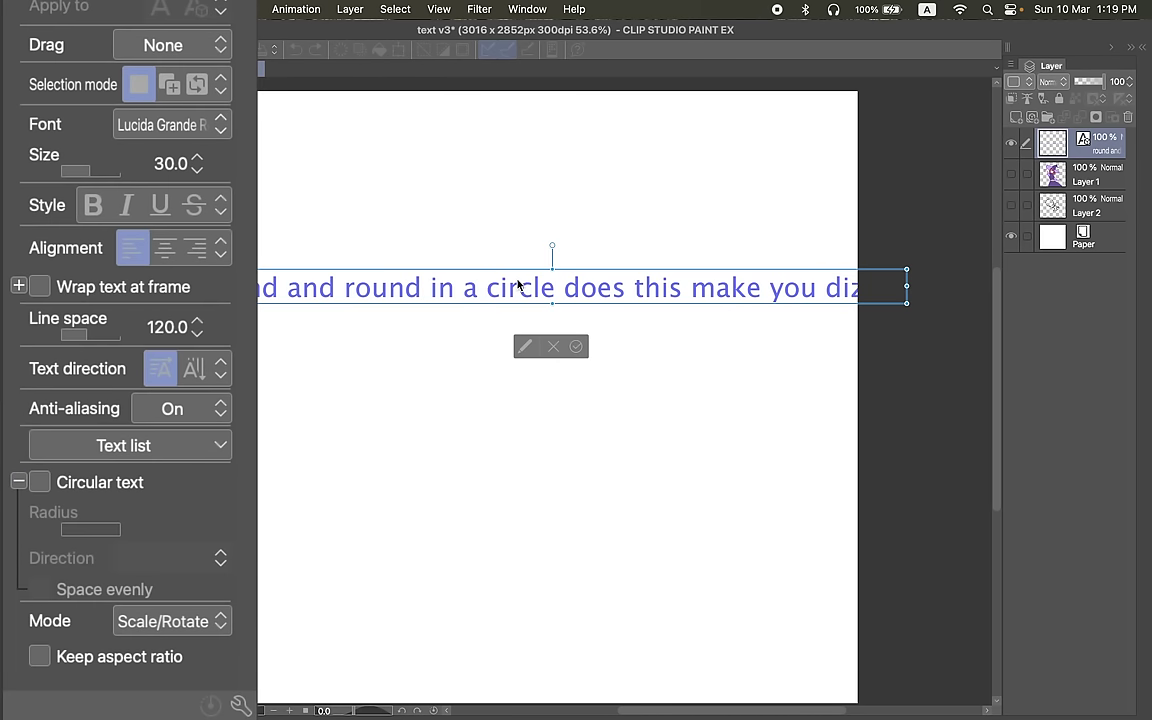
{"action": "left_click", "coordinate": [40, 483]}
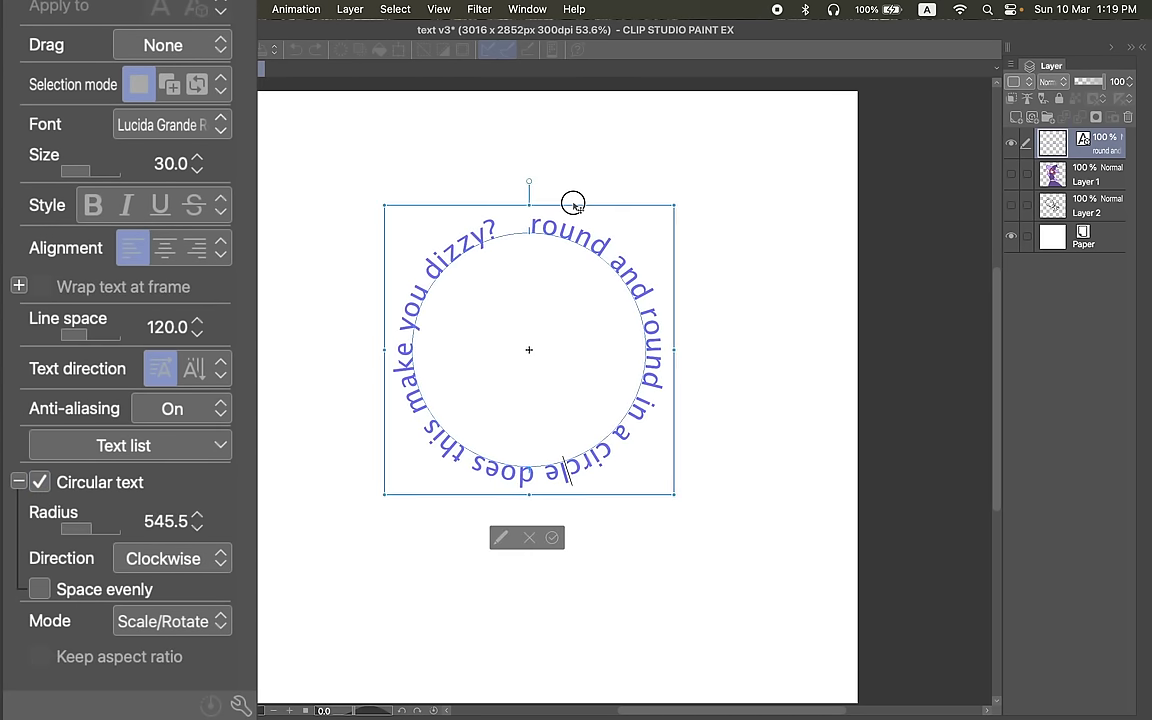
{"action": "left_click_drag", "start_coordinate": [571, 203], "coordinate": [571, 172]}
{"action": "left_click_drag", "start_coordinate": [86, 540], "coordinate": [89, 540]}
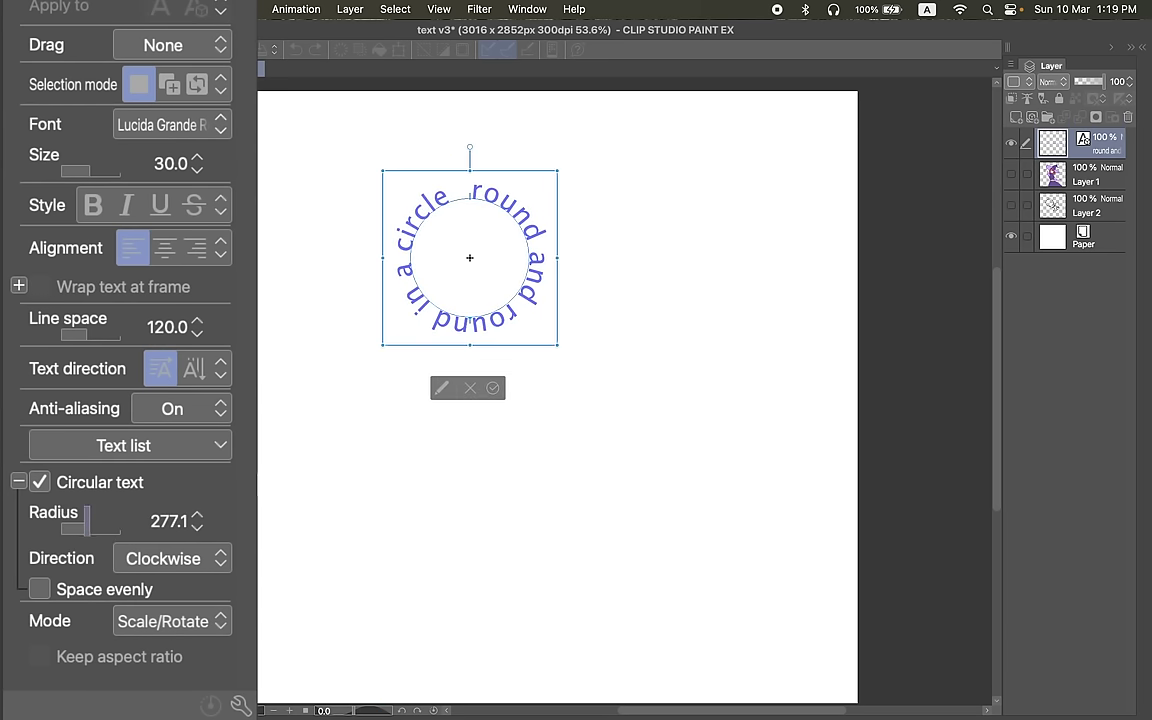
{"action": "left_click_drag", "start_coordinate": [541, 353], "coordinate": [646, 403]}
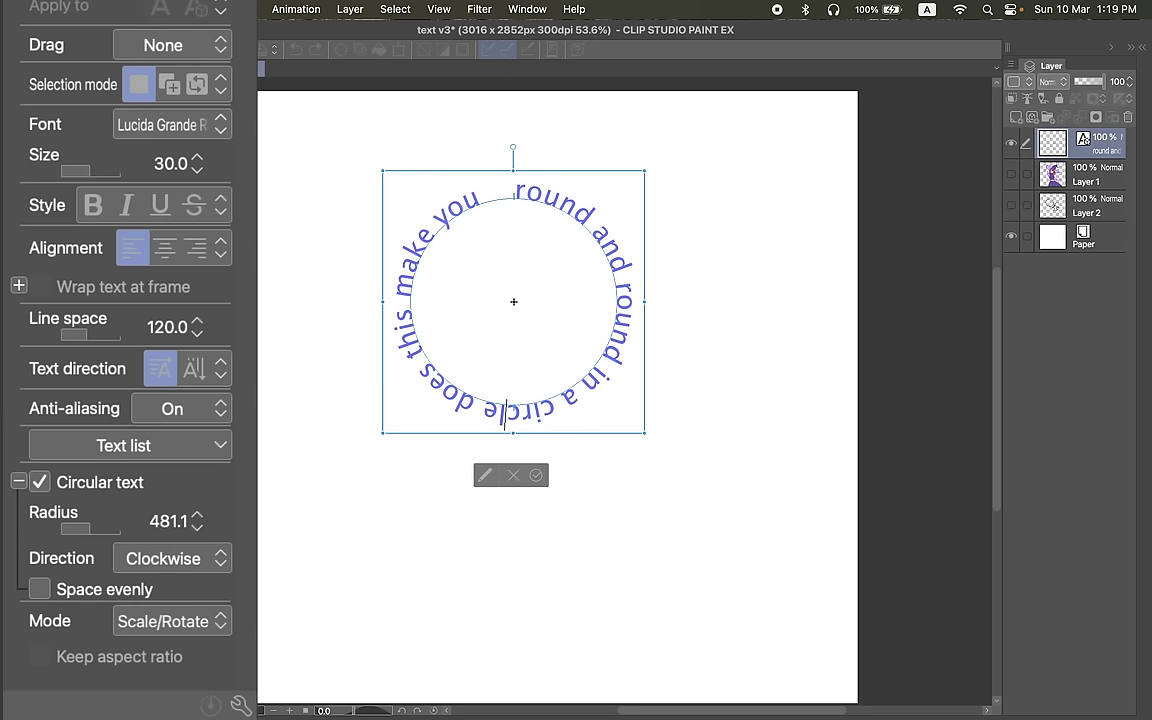
Set the circular text's direction to Counter-clockwise and try Space evenly on and off.
{"action": "left_click", "coordinate": [213, 556]}
{"action": "left_click", "coordinate": [180, 631]}
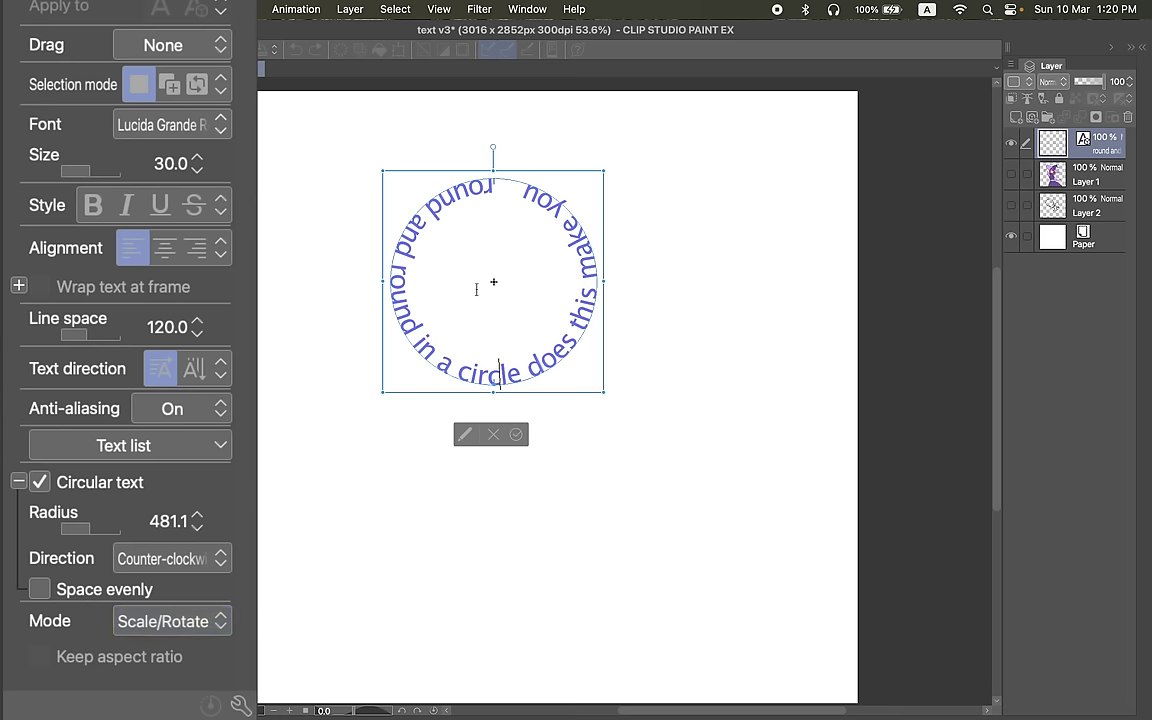
{"action": "left_click", "coordinate": [41, 590]}
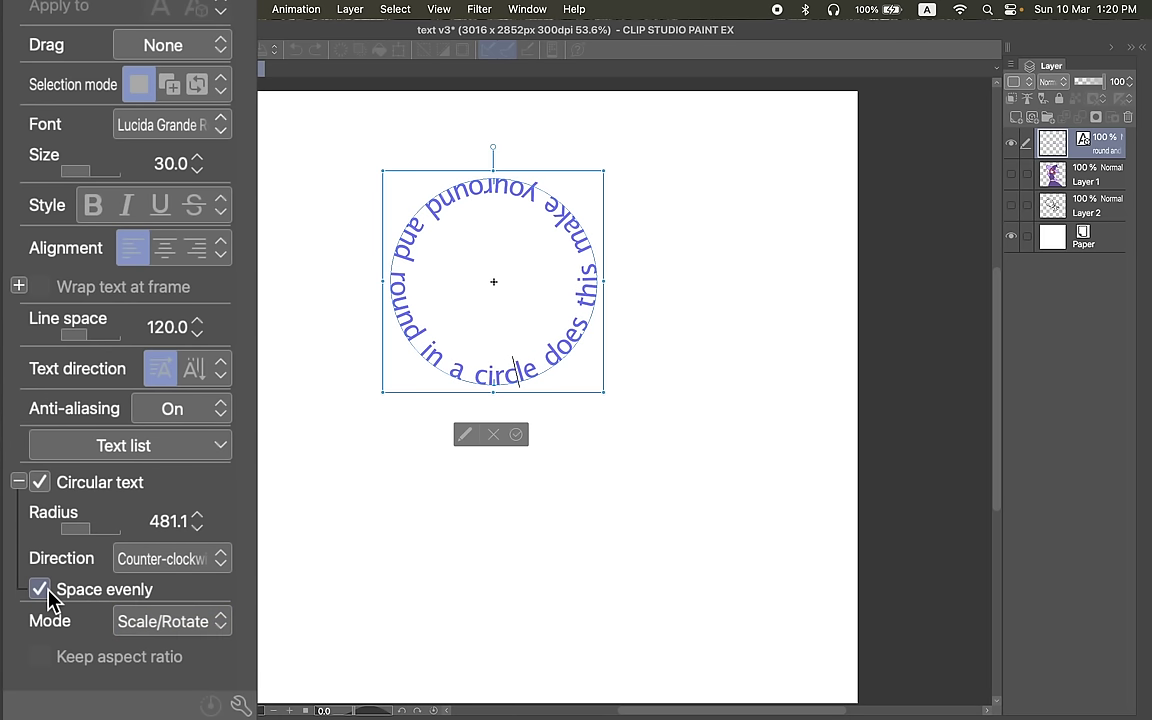
{"action": "left_click", "coordinate": [41, 590]}
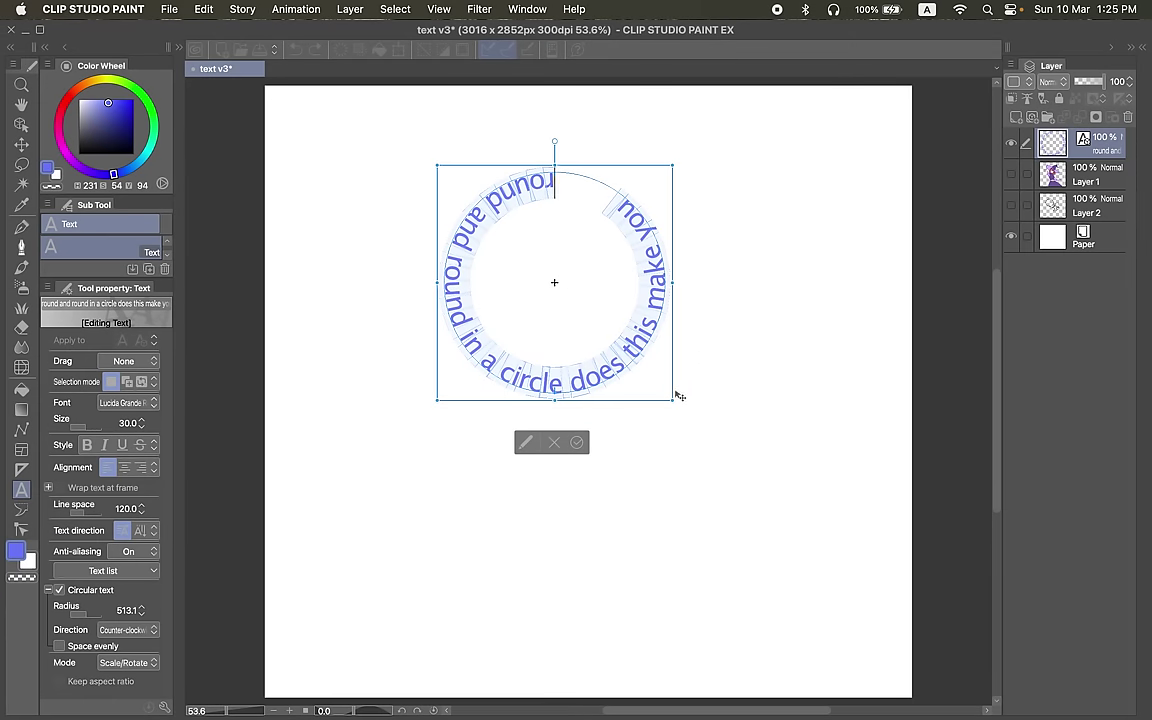
Resize the text circle to a radius of about 494 and refill it with a full ring of random characters in KHScala Regular.
{"action": "mouse_move", "coordinate": [678, 396]}
{"action": "left_mouse_down"}
{"action": "mouse_move", "coordinate": [658, 450]}
{"action": "mouse_move", "coordinate": [665, 390]}
{"action": "left_mouse_up"}
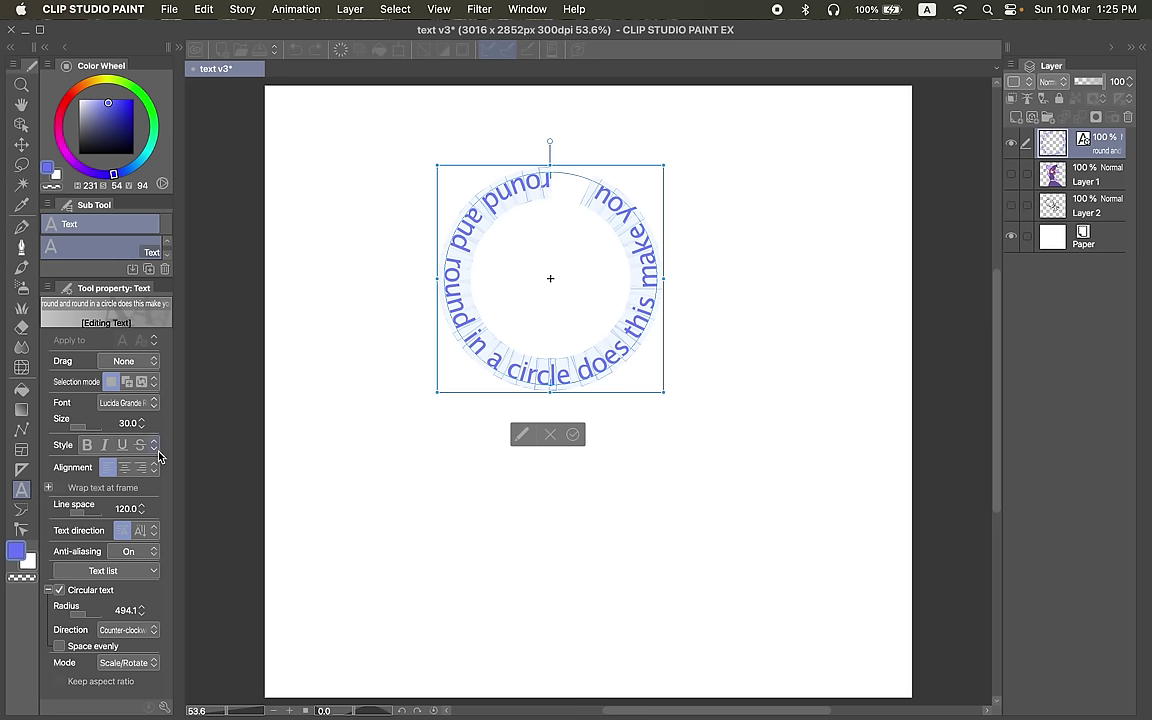
{"action": "left_click", "coordinate": [142, 406]}
{"action": "left_click_drag", "start_coordinate": [150, 464], "coordinate": [151, 513]}
{"action": "left_click", "coordinate": [95, 516]}
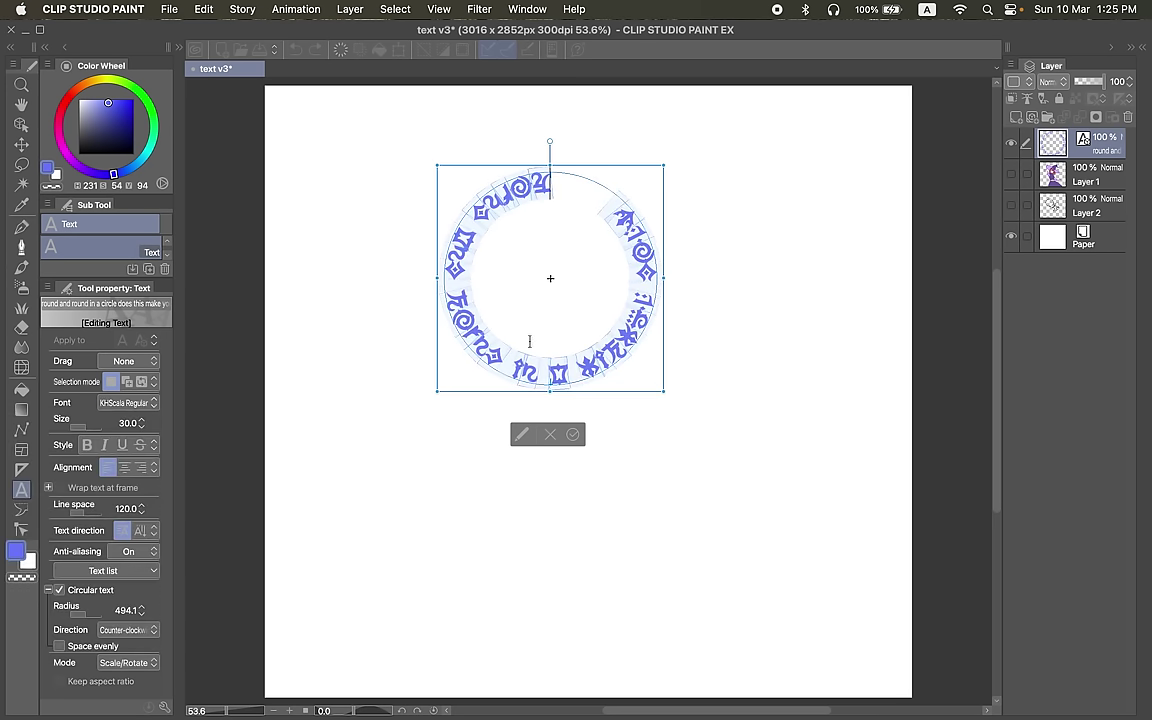
{"action": "left_click", "coordinate": [530, 343]}
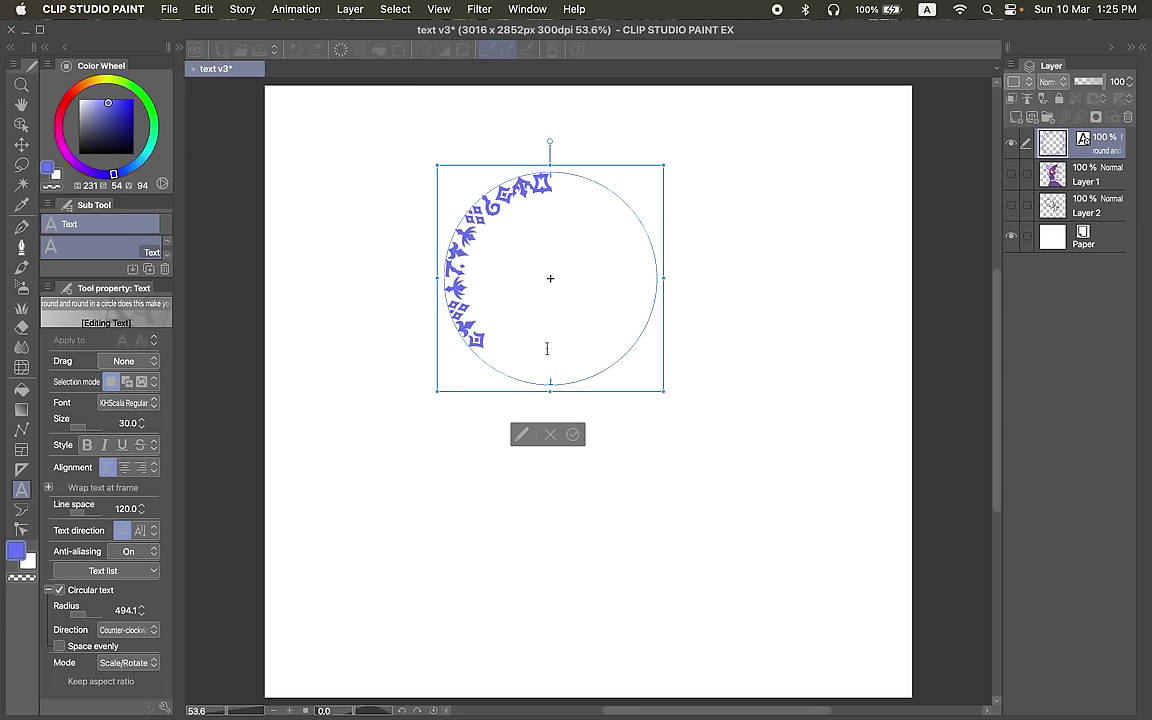
{"action": "left_click", "coordinate": [573, 434]}
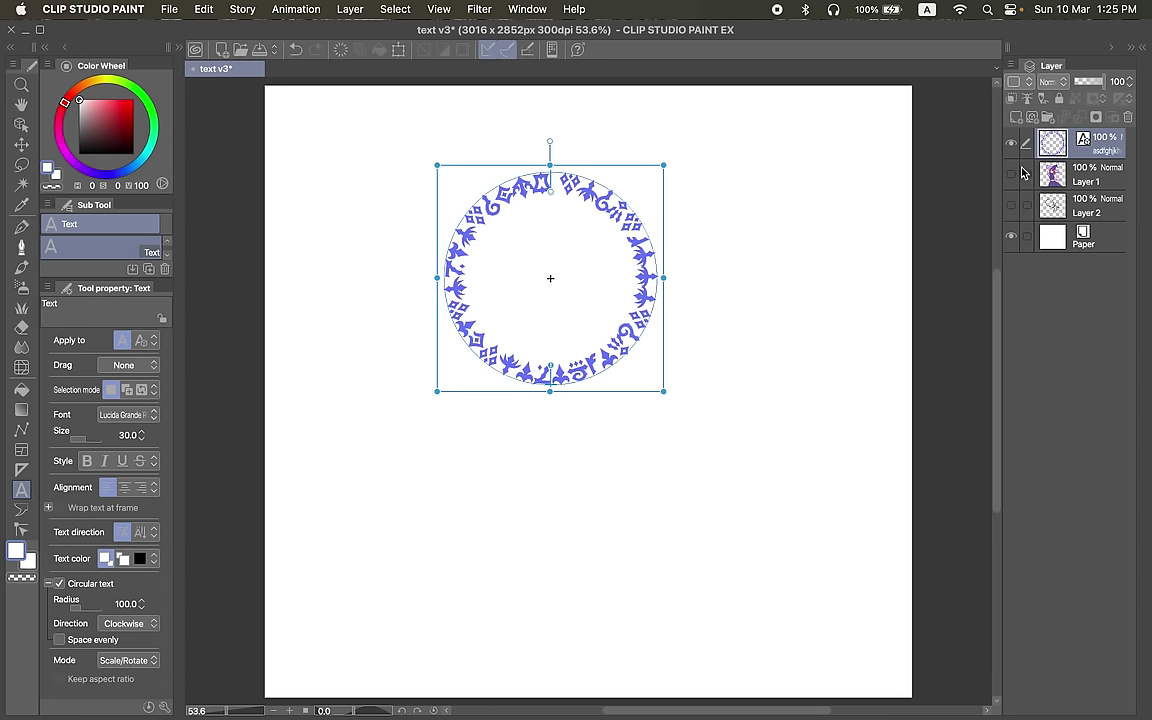
Show the witch drawing on Layer 1 and move the symbol ring around her raised hand.
{"action": "left_click", "coordinate": [1016, 176]}
{"action": "key", "text": "k"}
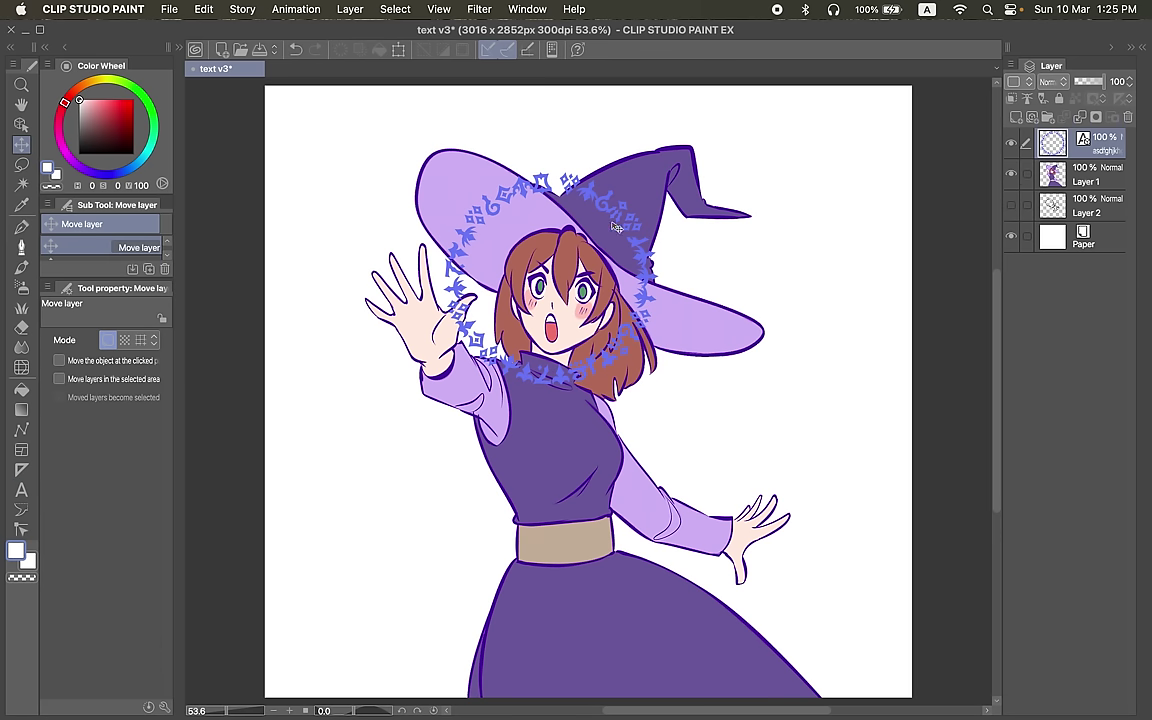
{"action": "left_click_drag", "start_coordinate": [616, 227], "coordinate": [458, 246]}
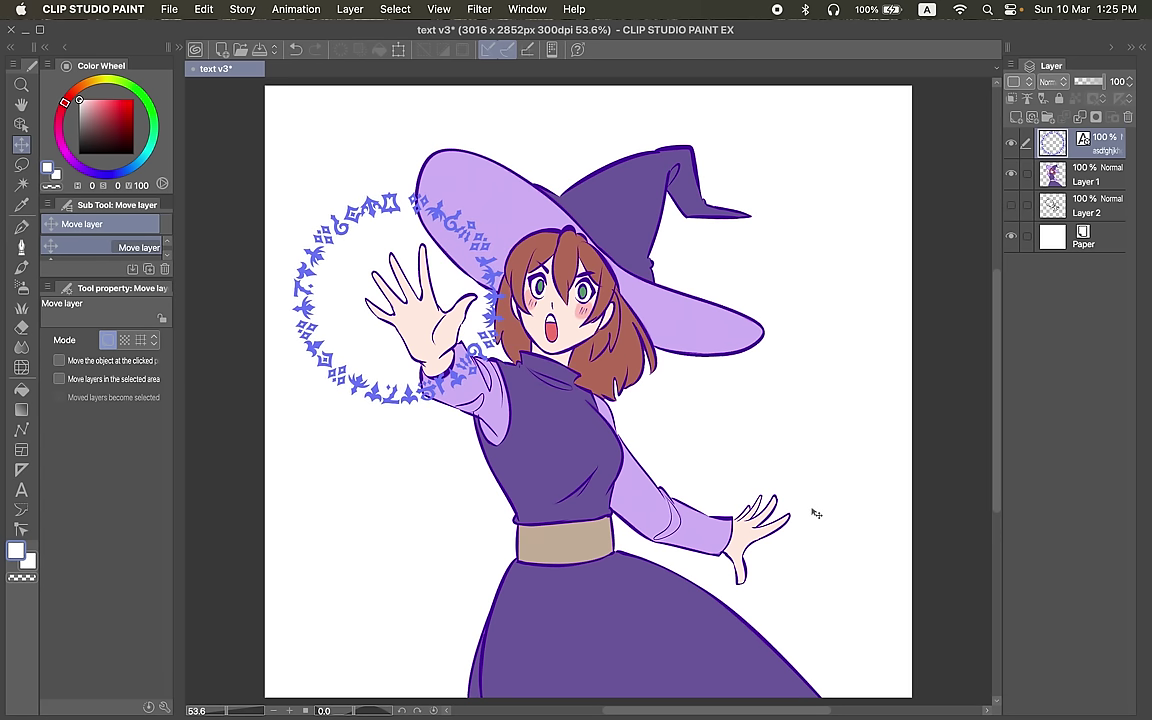
{"action": "left_click_drag", "start_coordinate": [496, 344], "coordinate": [500, 349]}
Rasterize a copy of the symbol ring, then move and transform it to fit around the witch's lowered hand.
{"action": "right_click", "coordinate": [1060, 142]}
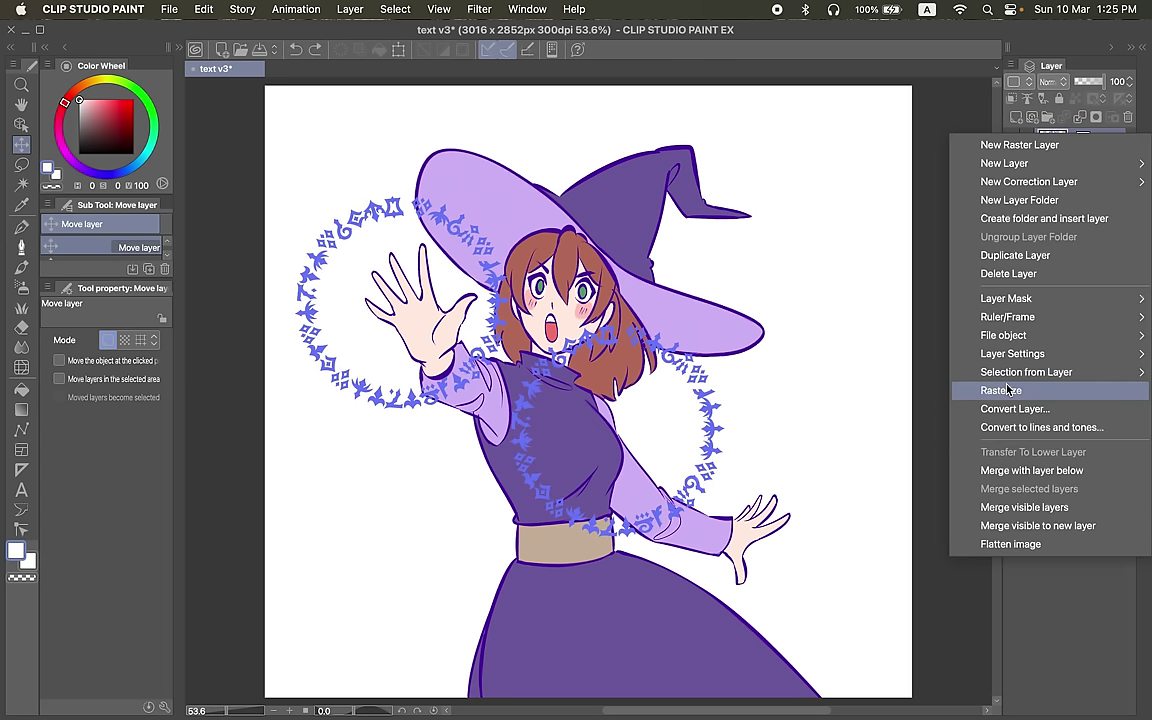
{"action": "left_click", "coordinate": [1001, 390]}
{"action": "left_click_drag", "start_coordinate": [652, 376], "coordinate": [734, 398]}
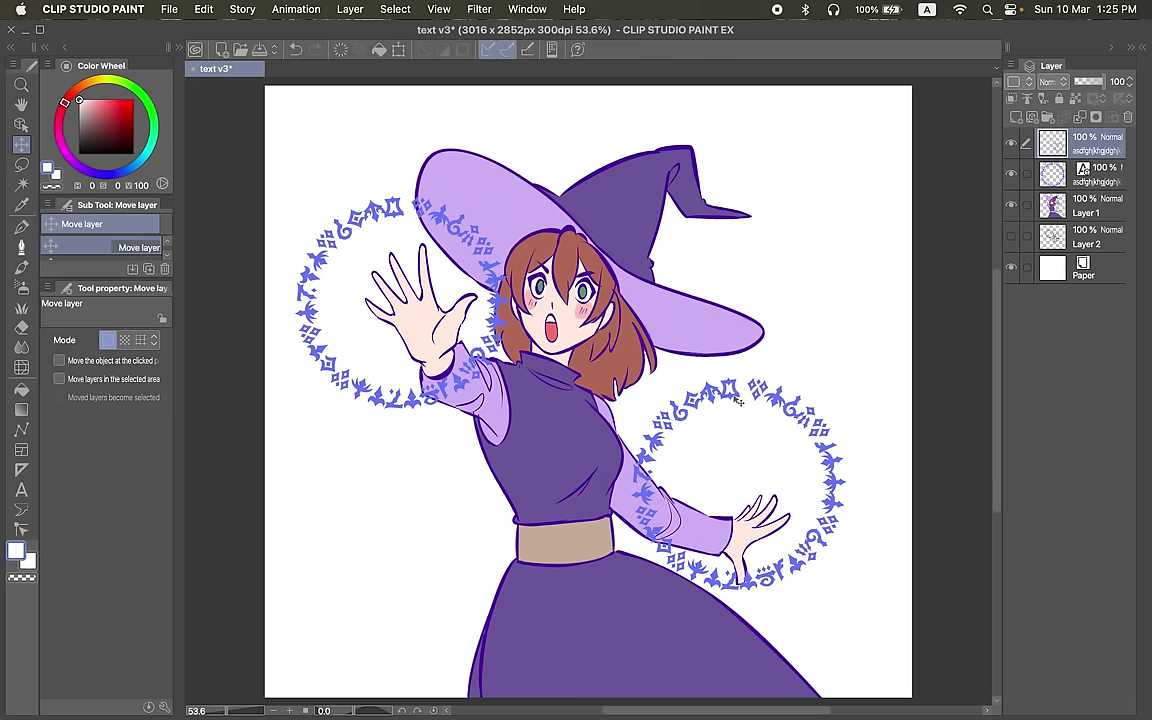
{"action": "key", "text": "super+t"}
{"action": "left_click_drag", "start_coordinate": [630, 366], "coordinate": [677, 437]}
{"action": "key", "text": "Return"}
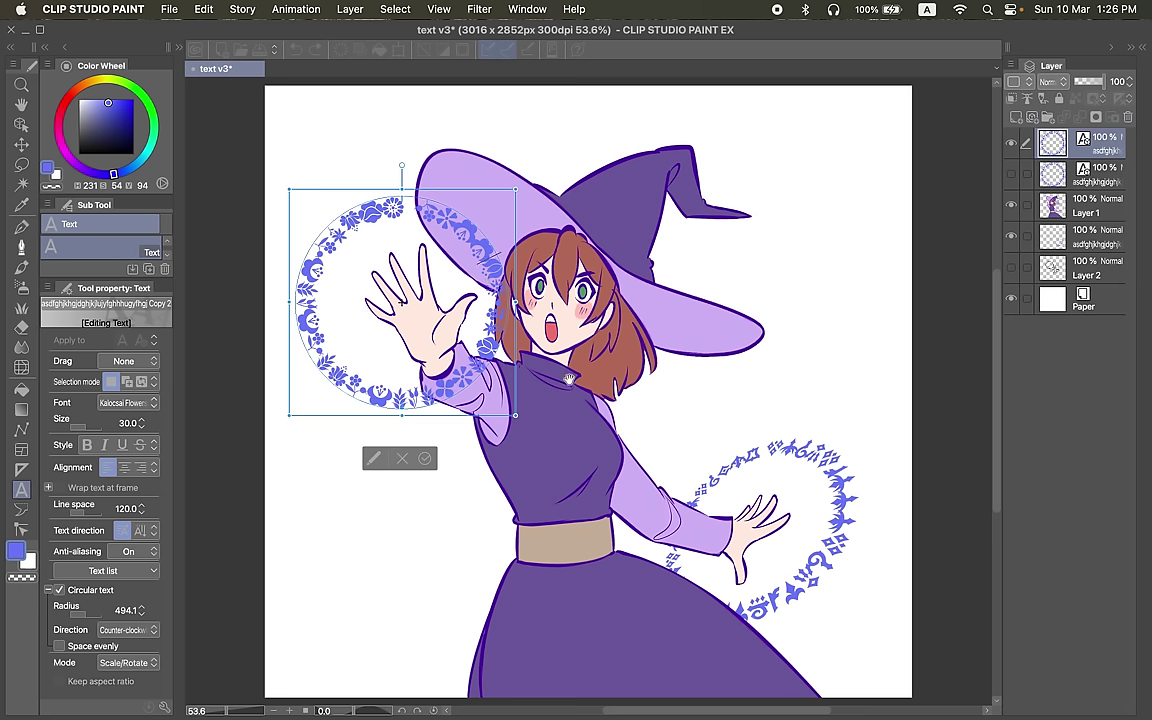
Commit the floral-font text ring and transform it into a flower trim across the witch's skirt, erasing the excess.
{"action": "left_click", "coordinate": [425, 458]}
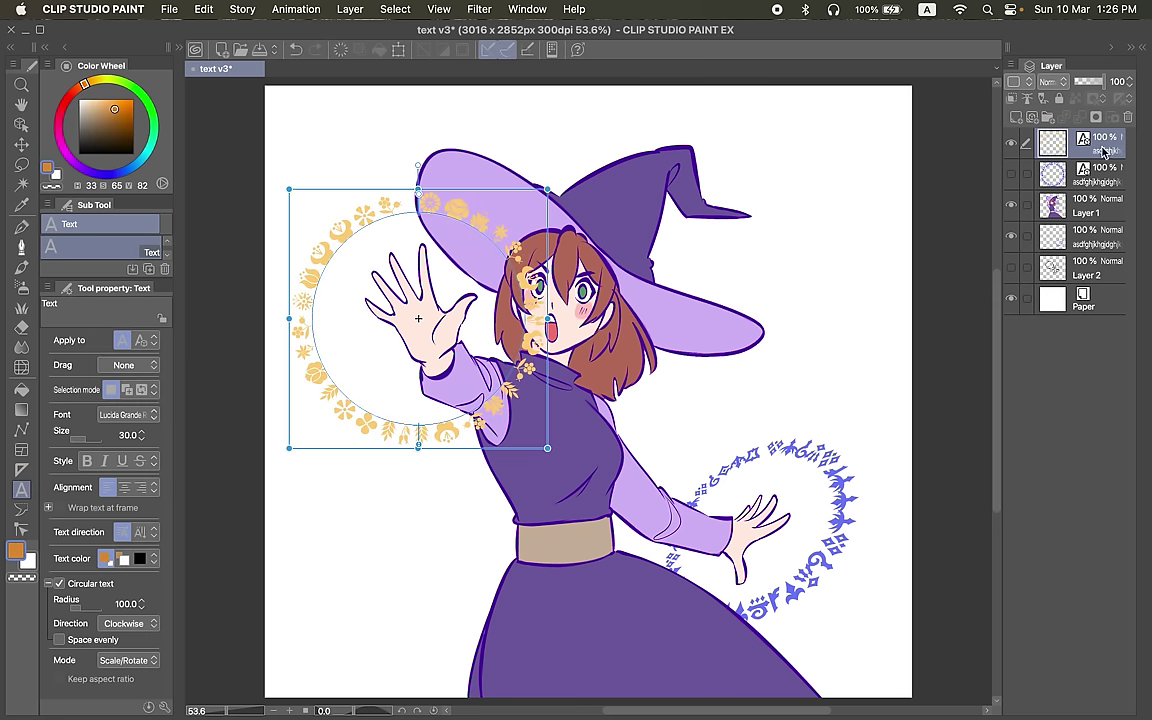
{"action": "key", "text": "super+t"}
{"action": "left_click_drag", "start_coordinate": [546, 194], "coordinate": [488, 245]}
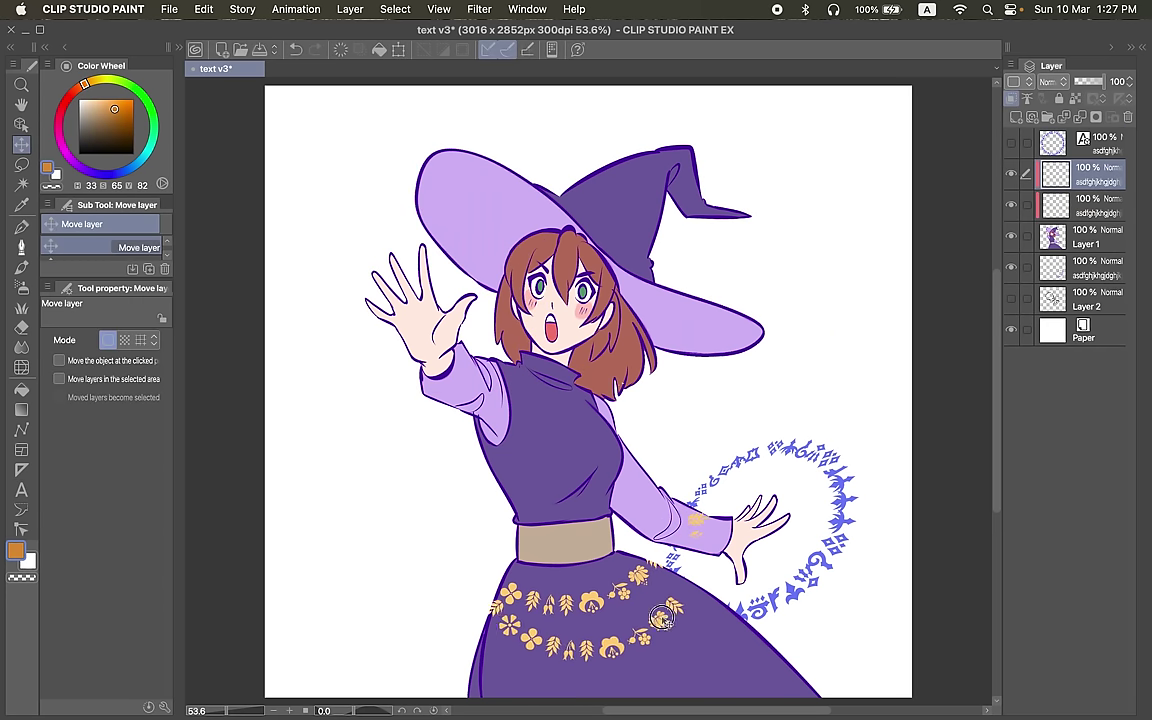
{"action": "key", "text": "e"}
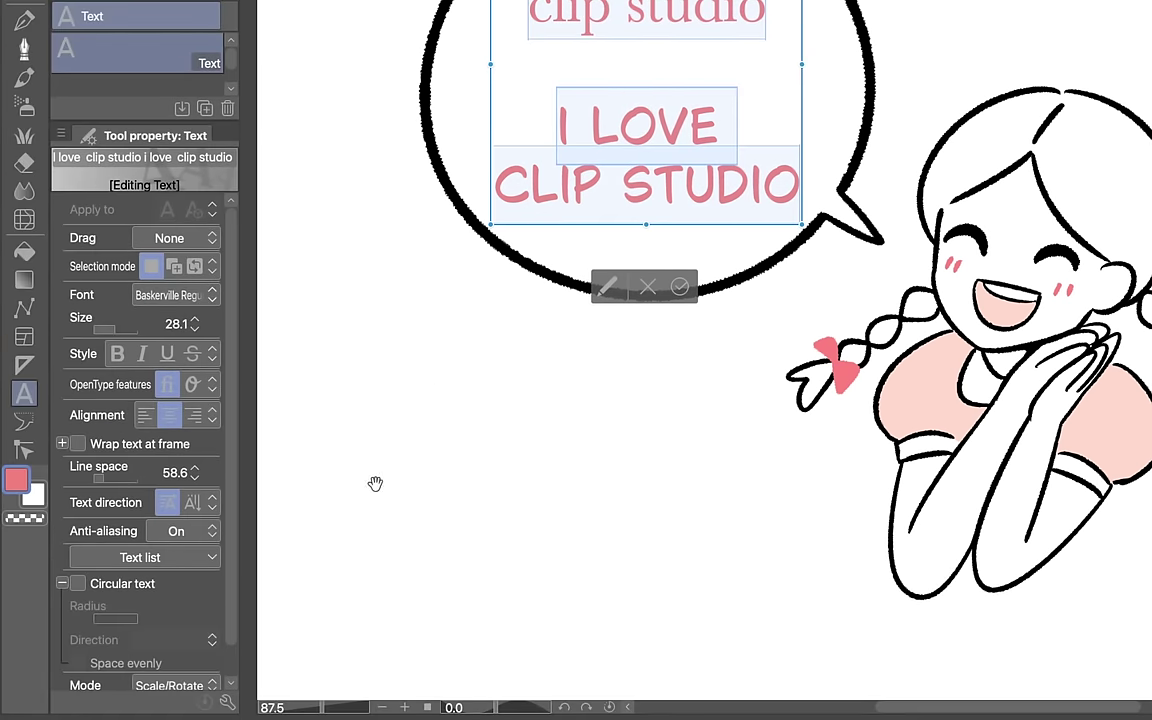
Toggle Contextual alternates under the OpenType features of the "I love clip studio" text to compare letterforms, leaving it on.
{"action": "left_click", "coordinate": [227, 703]}
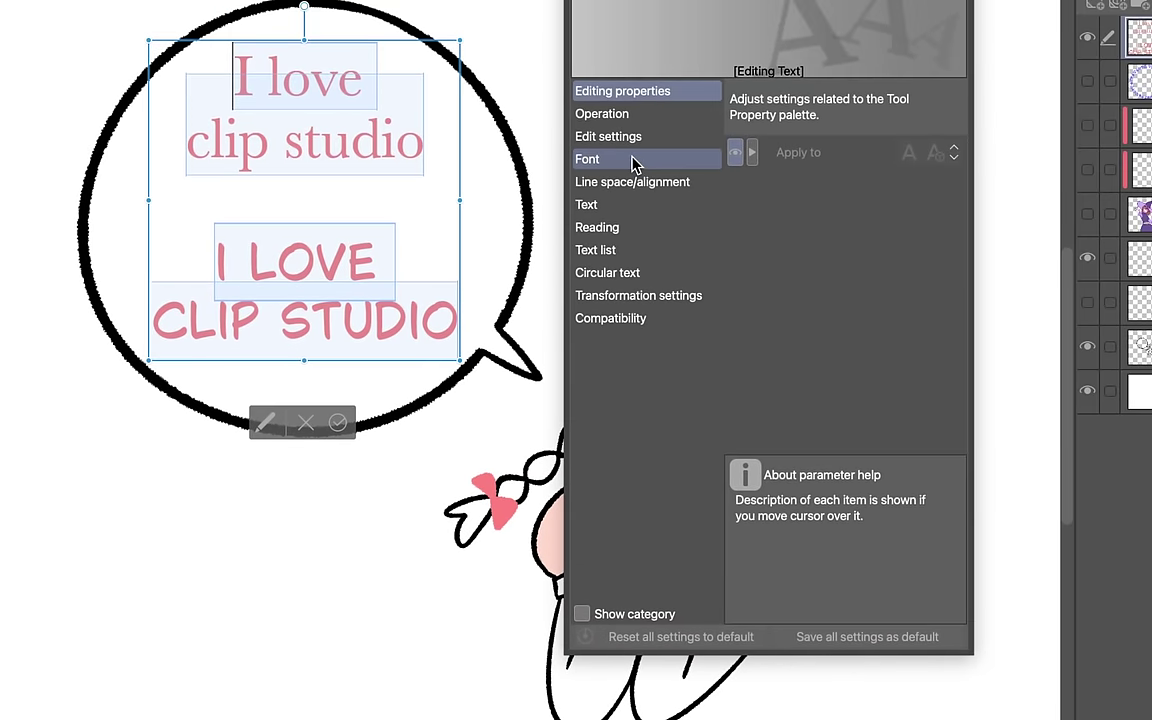
{"action": "left_click", "coordinate": [950, 30]}
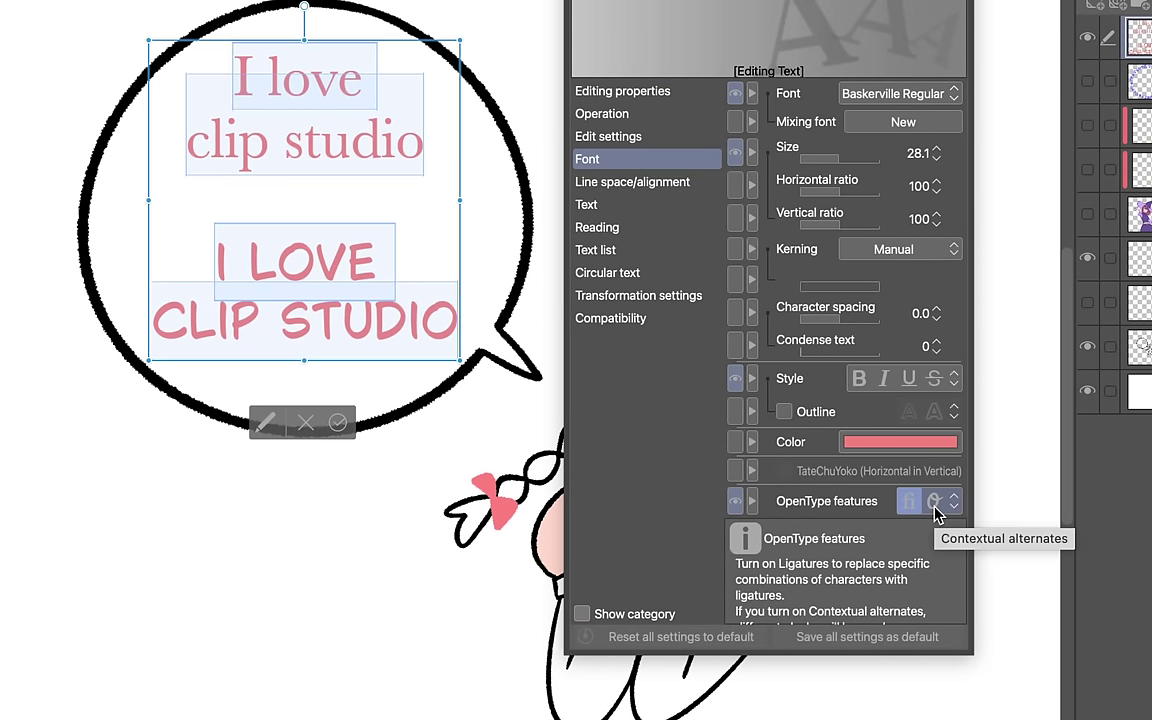
{"action": "left_click", "coordinate": [935, 502]}
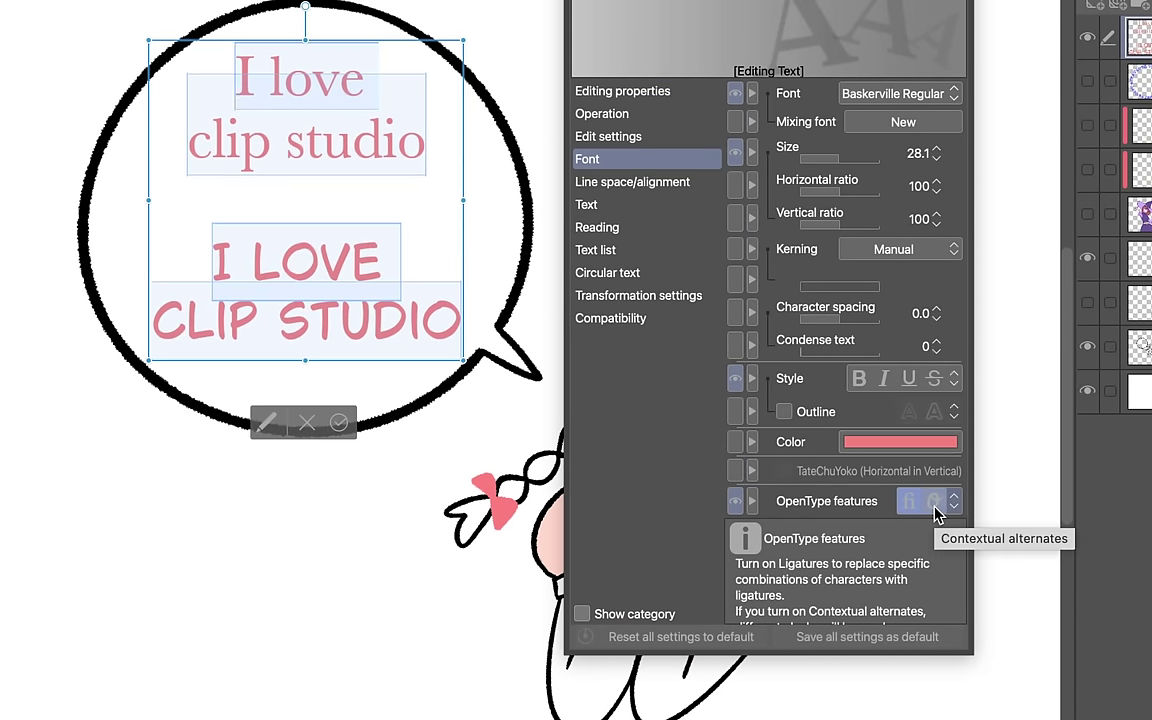
{"action": "left_click", "coordinate": [935, 502]}
{"action": "left_click", "coordinate": [935, 502]}
{"action": "left_click", "coordinate": [935, 502]}
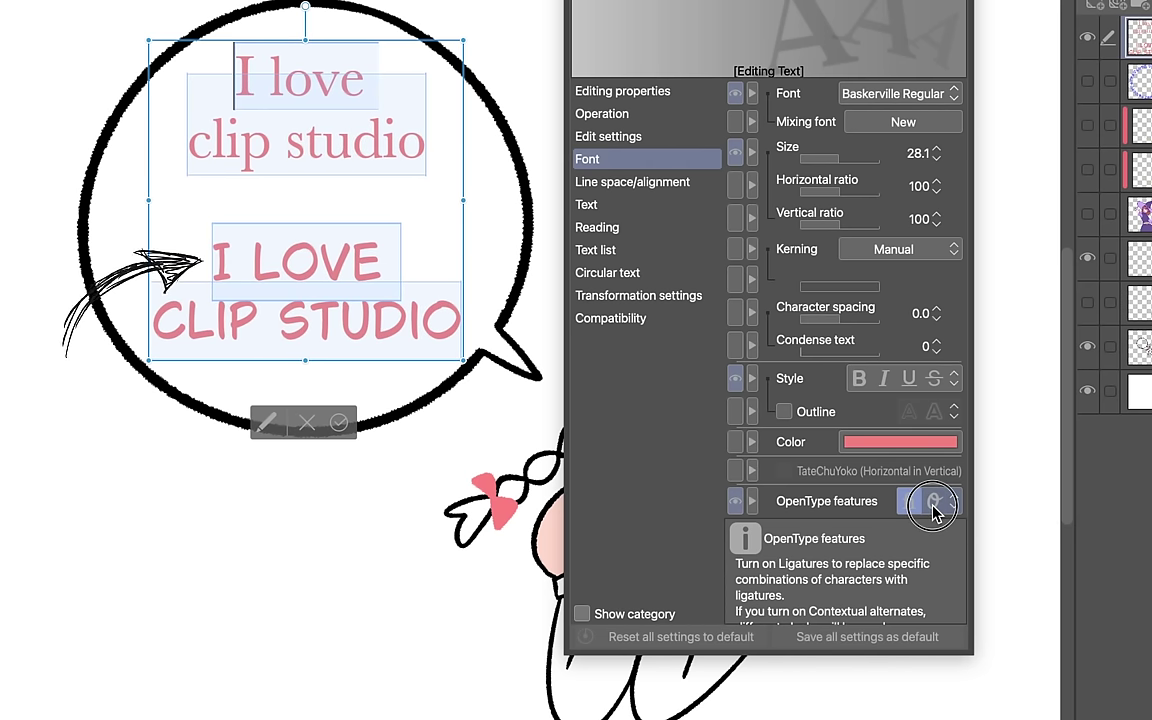
{"action": "left_click", "coordinate": [935, 502]}
{"action": "left_click", "coordinate": [935, 502]}
{"action": "left_click", "coordinate": [935, 502]}
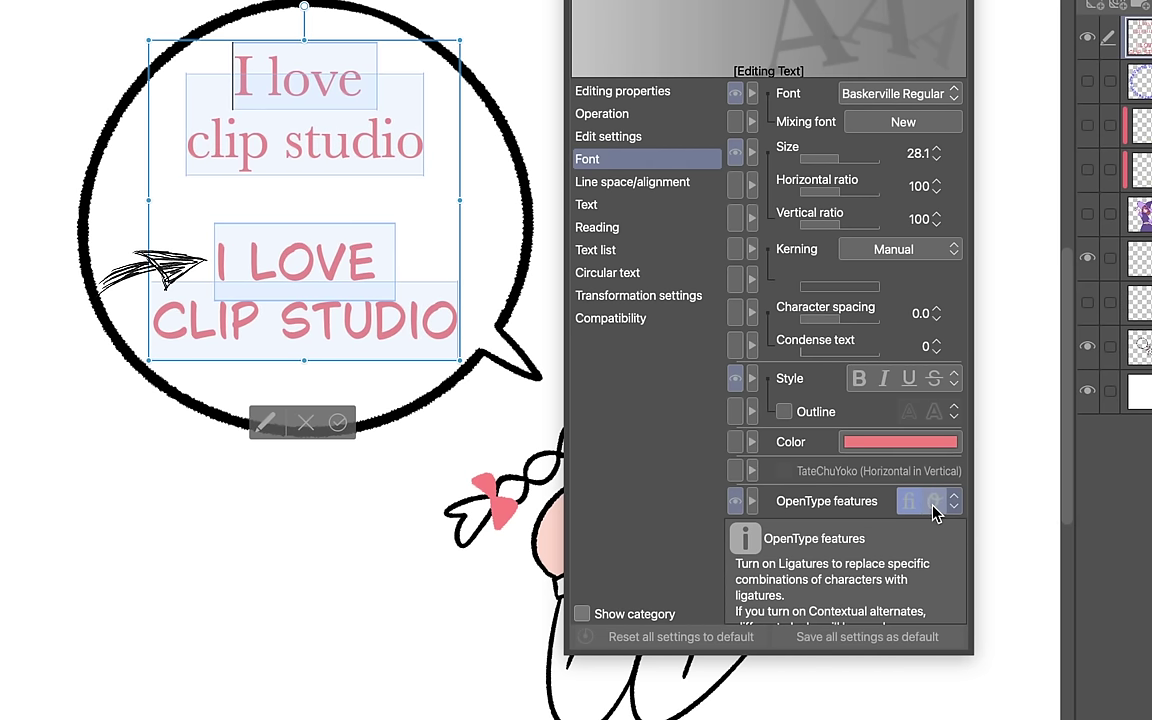
{"action": "left_click", "coordinate": [935, 502]}
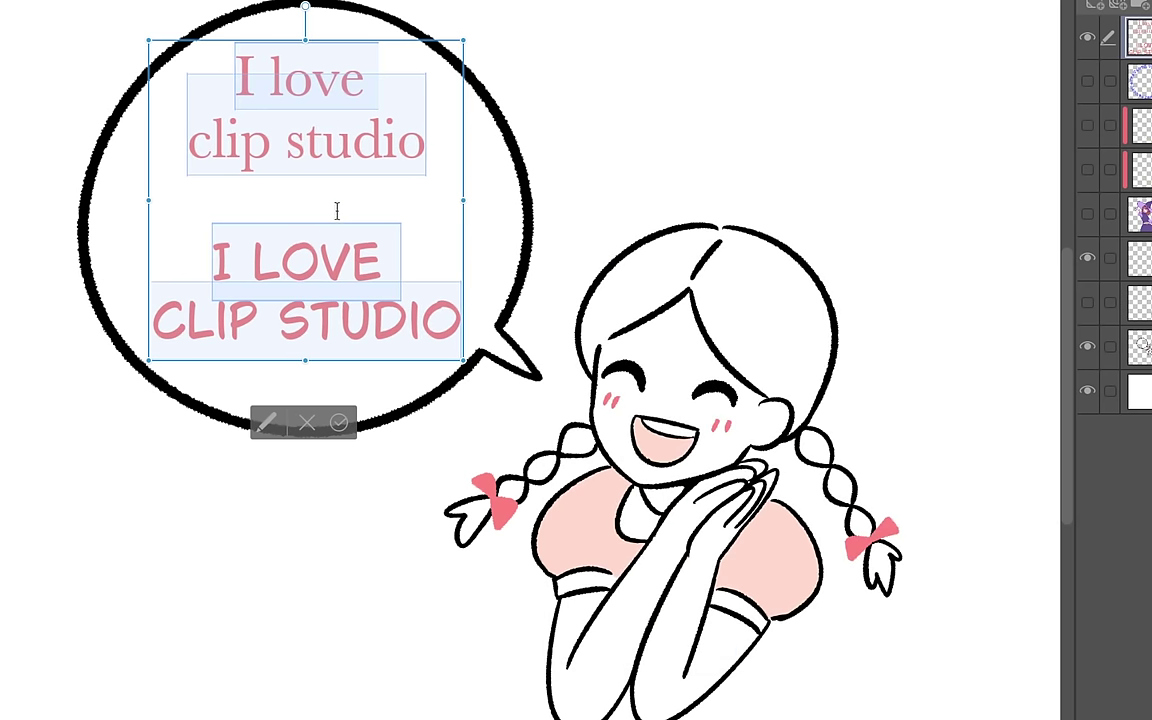
Highlight the letter I in "I LOVE", "CLIP" and "STUDIO" to compare its standalone and in-word forms.
{"action": "left_click", "coordinate": [259, 229]}
{"action": "left_click_drag", "start_coordinate": [232, 234], "coordinate": [213, 233]}
{"action": "left_click", "coordinate": [390, 250]}
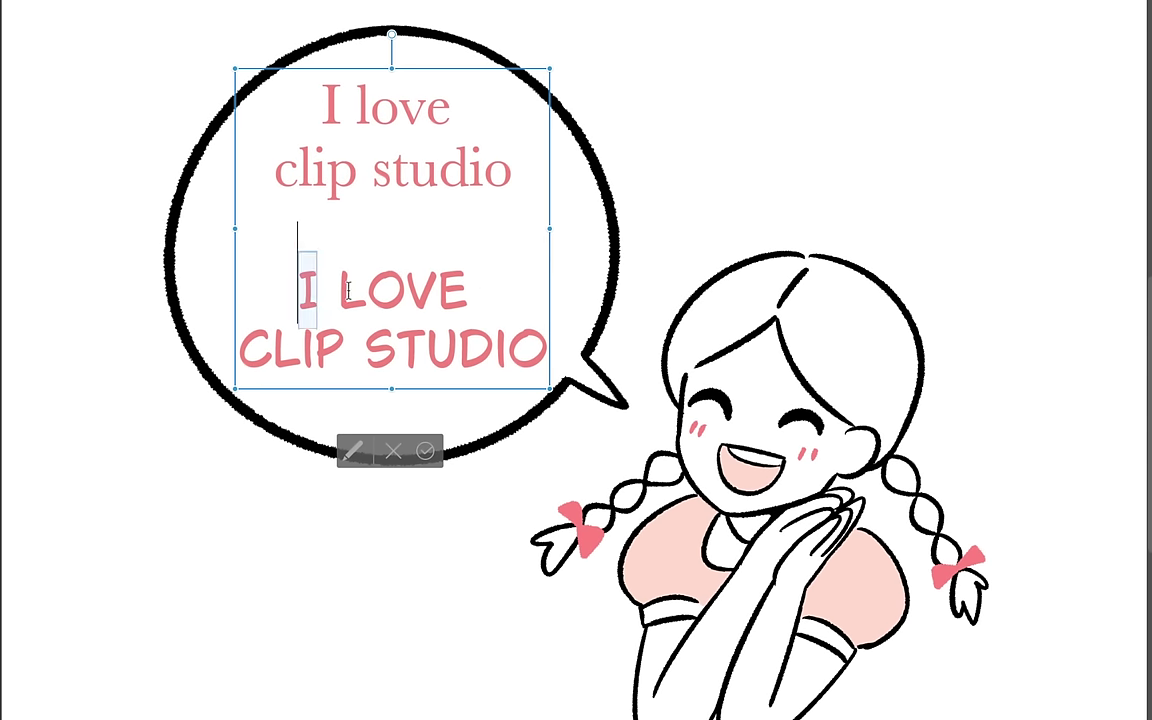
{"action": "left_click", "coordinate": [309, 289]}
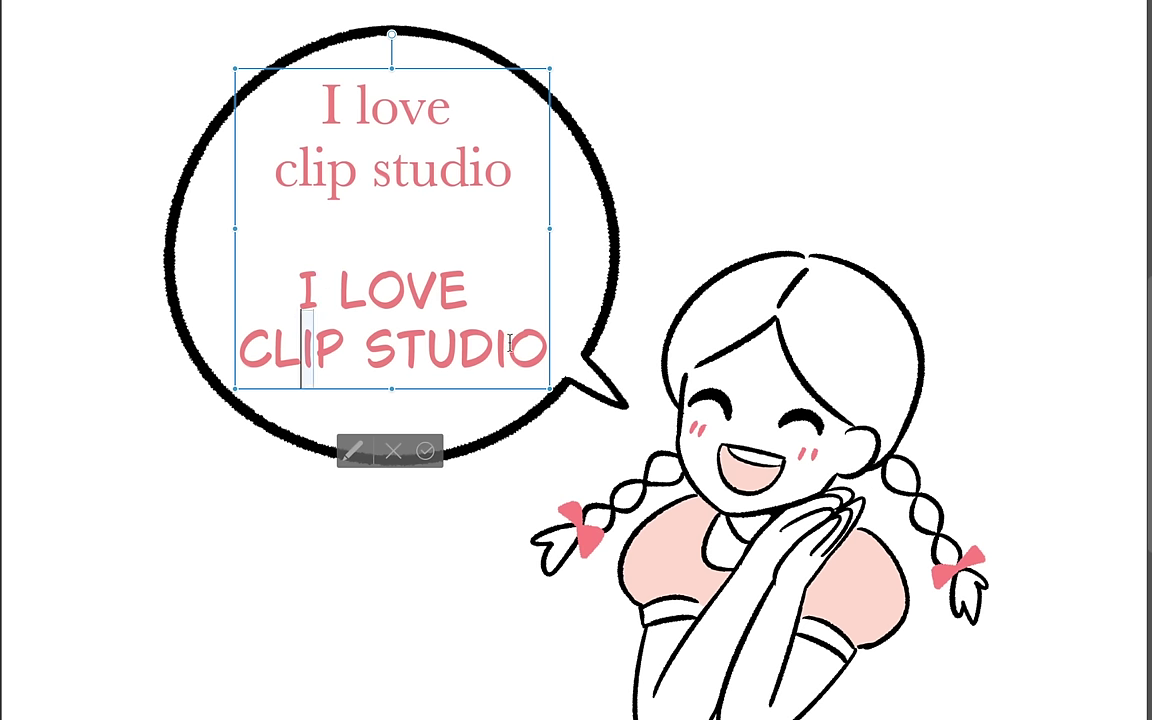
{"action": "left_click_drag", "start_coordinate": [510, 343], "coordinate": [497, 341]}
{"action": "left_click", "coordinate": [509, 349]}
{"action": "left_click", "coordinate": [539, 348]}
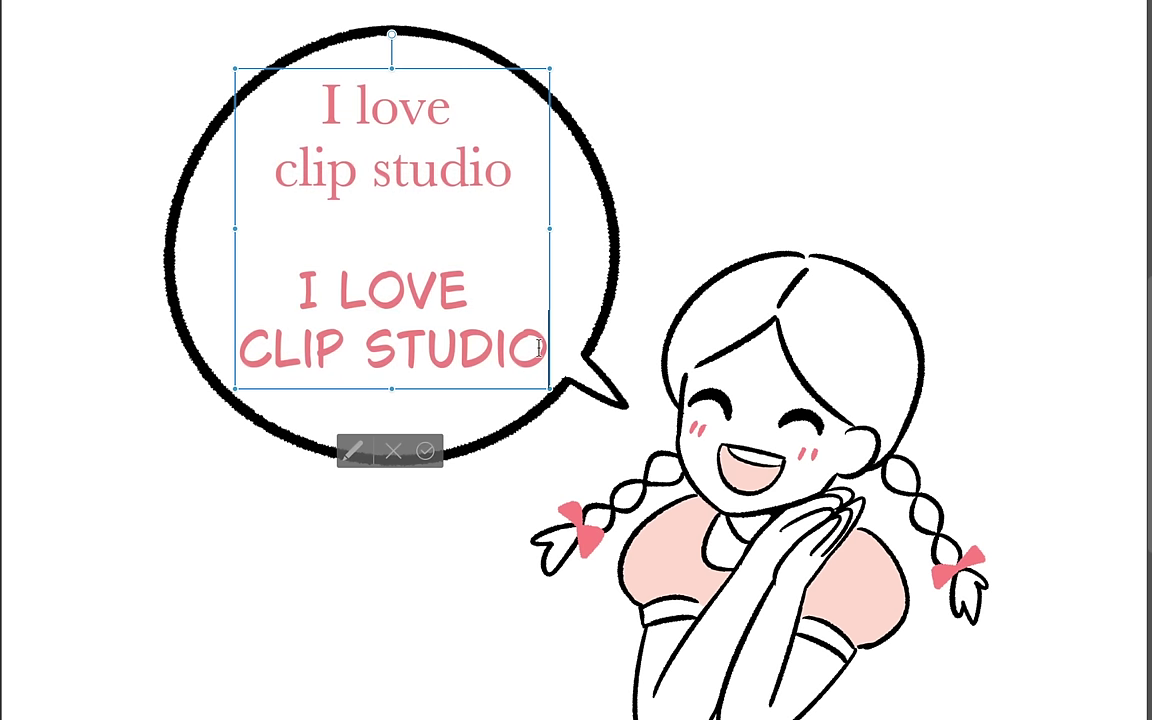
{"action": "left_click", "coordinate": [470, 326]}
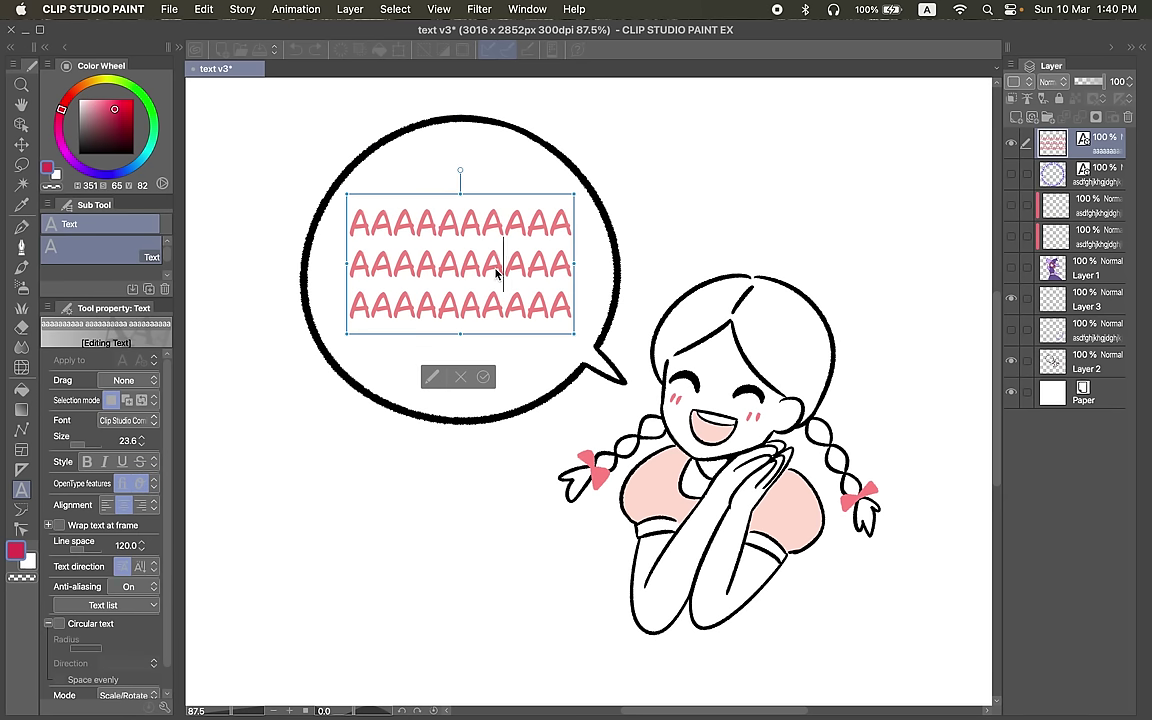
Commit the three rows of A letters in the speech bubble and examine the alternating letter shapes up close.
{"action": "left_click", "coordinate": [483, 376]}
{"action": "scroll", "coordinate": [451, 240], "scroll_direction": "up", "scroll_amount": 5}
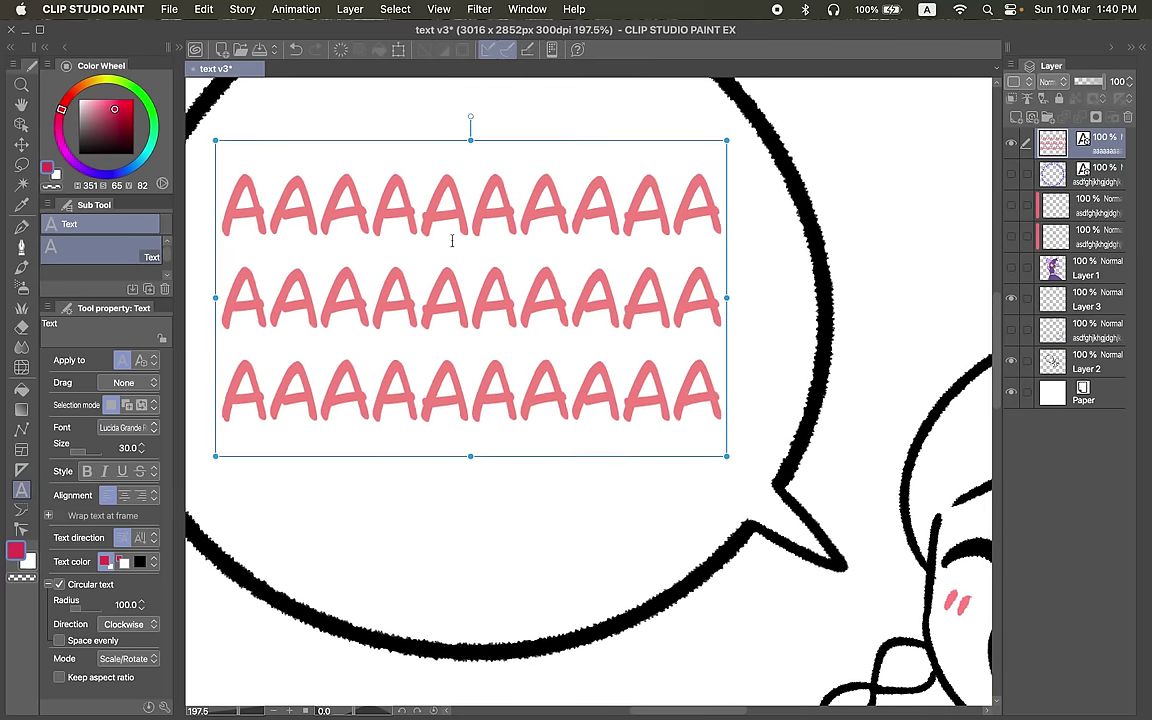
{"action": "key", "text": "k"}
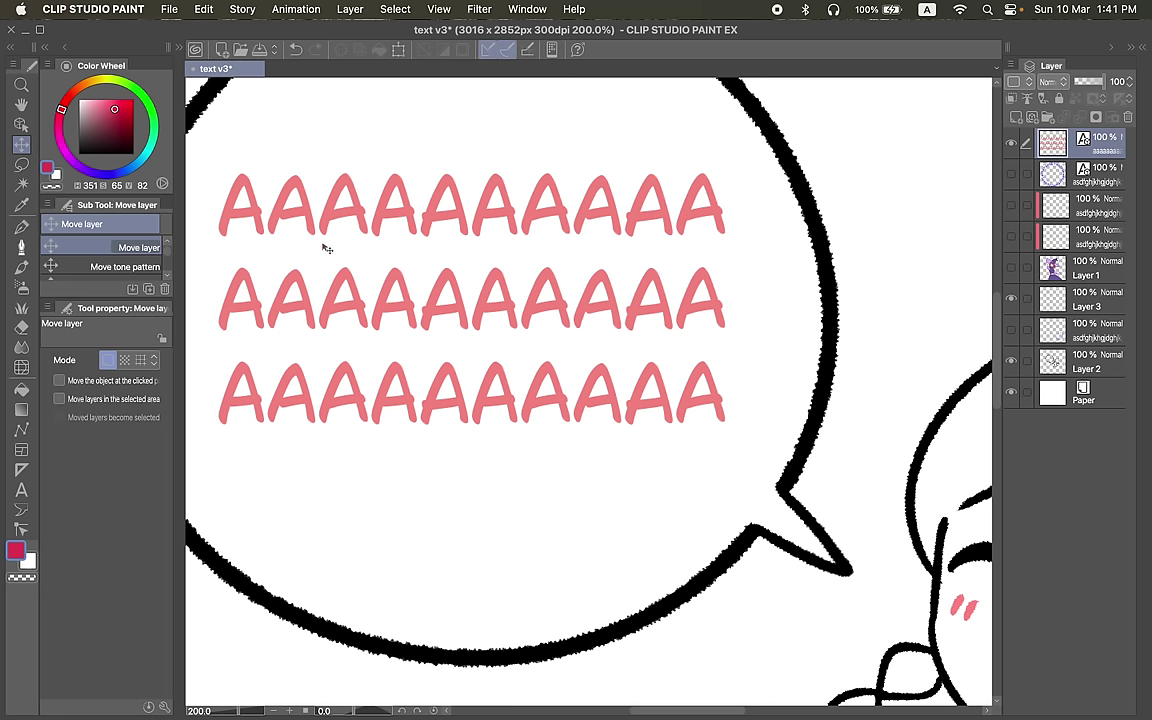
{"action": "scroll", "coordinate": [327, 248], "scroll_direction": "up", "scroll_amount": 2}
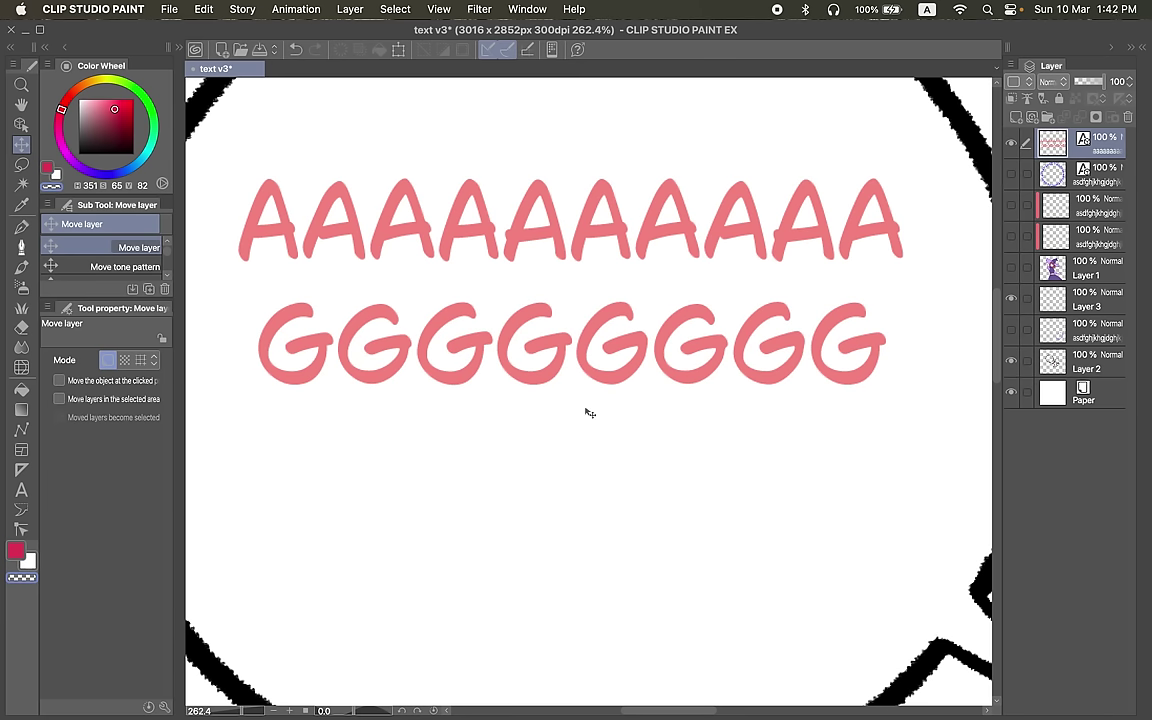
{"action": "scroll", "coordinate": [589, 413], "scroll_direction": "down", "scroll_amount": 10}
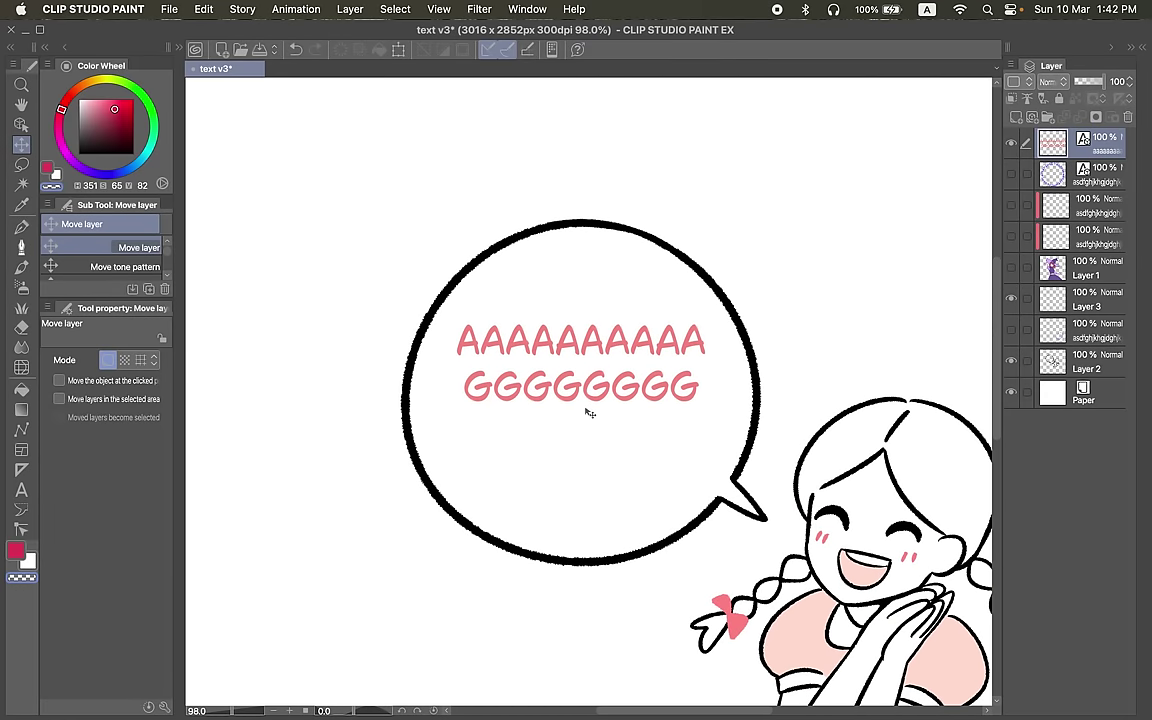
{"action": "scroll", "coordinate": [584, 406], "scroll_direction": "down", "scroll_amount": 3}
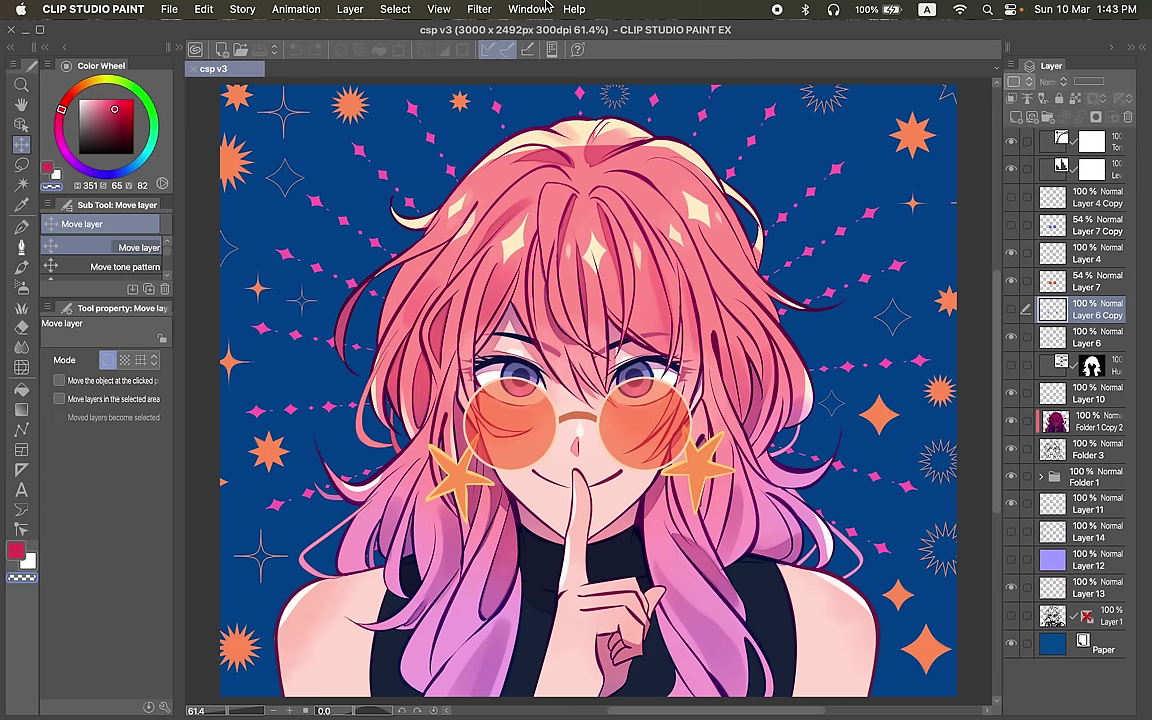
Show the Layer Comps palette, place it over the upper part of the artwork and enlarge its list area.
{"action": "left_click", "coordinate": [482, 9]}
{"action": "mouse_move", "coordinate": [527, 9]}
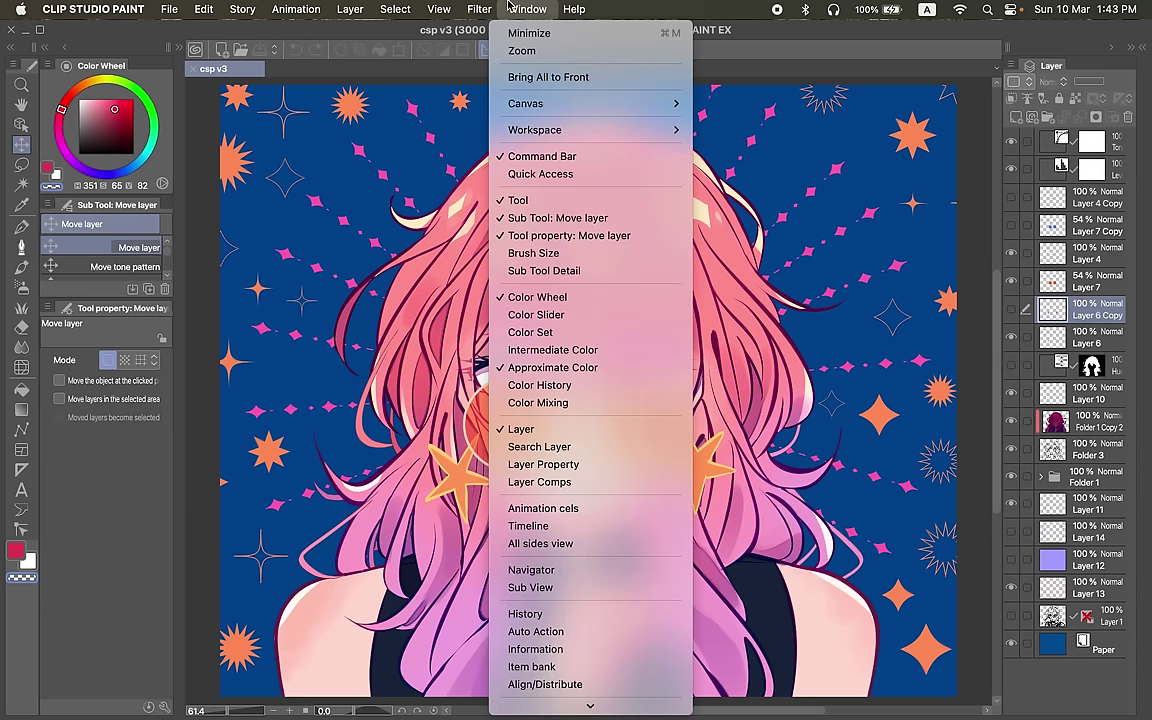
{"action": "left_click", "coordinate": [559, 484]}
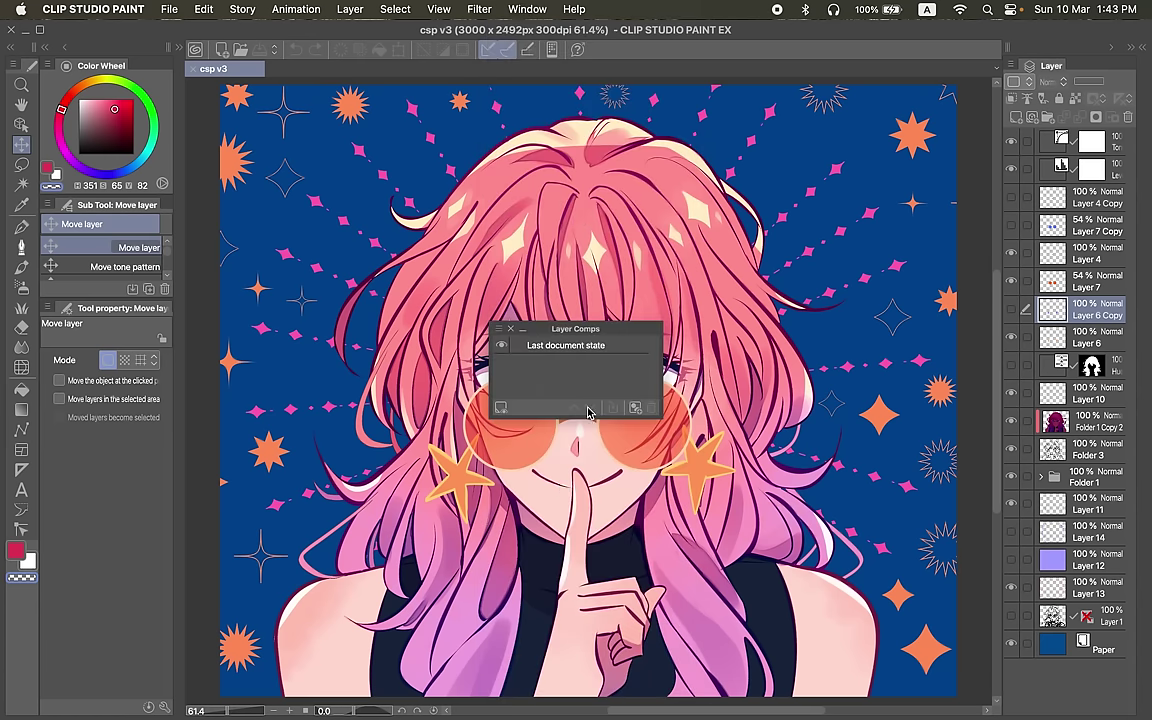
{"action": "left_click_drag", "start_coordinate": [586, 333], "coordinate": [767, 245]}
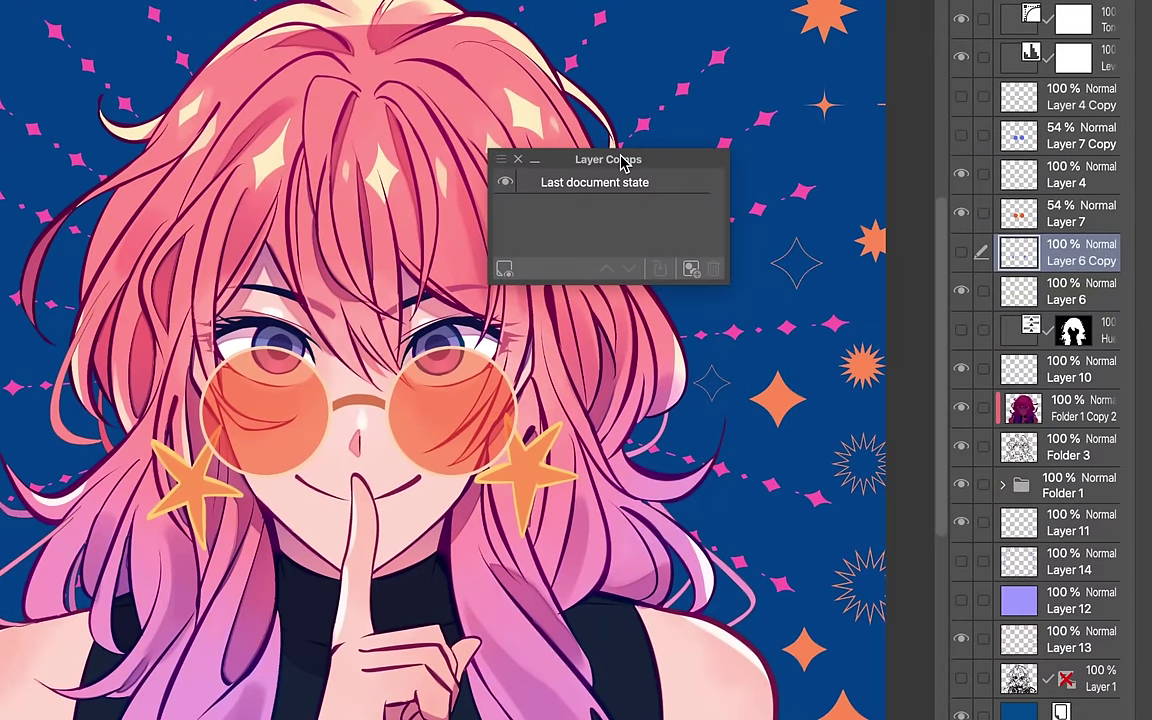
{"action": "left_click_drag", "start_coordinate": [623, 160], "coordinate": [665, 43]}
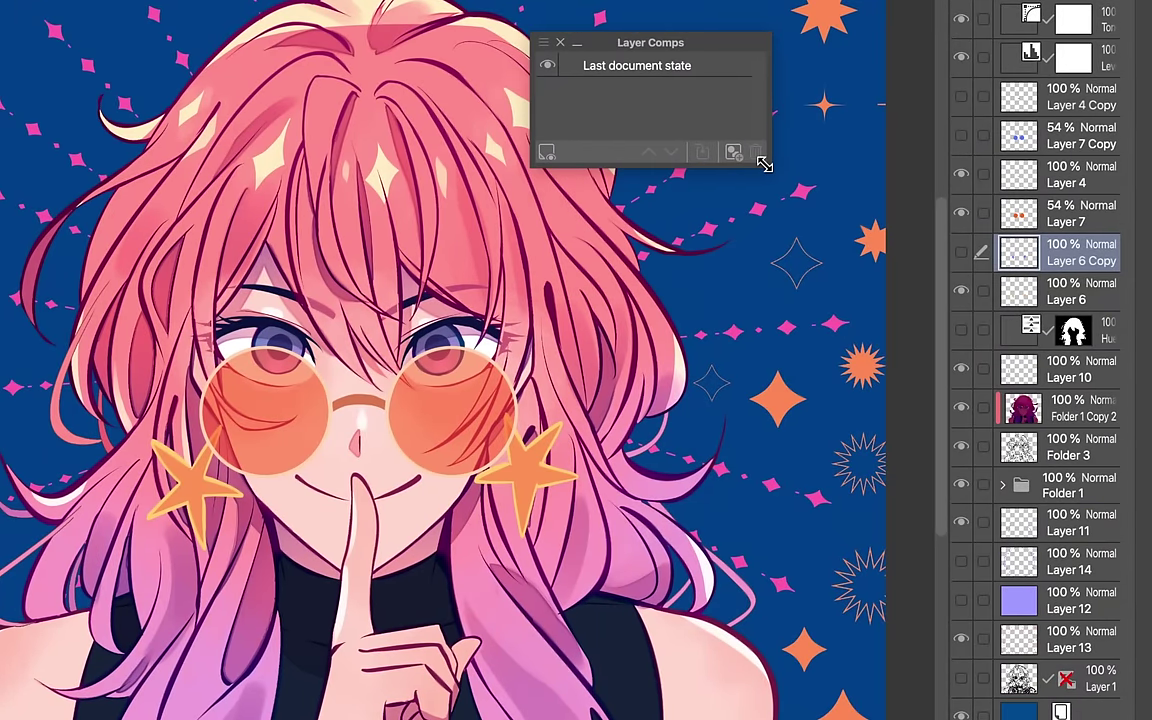
{"action": "left_click_drag", "start_coordinate": [764, 164], "coordinate": [828, 390]}
{"action": "left_click_drag", "start_coordinate": [590, 40], "coordinate": [644, 2]}
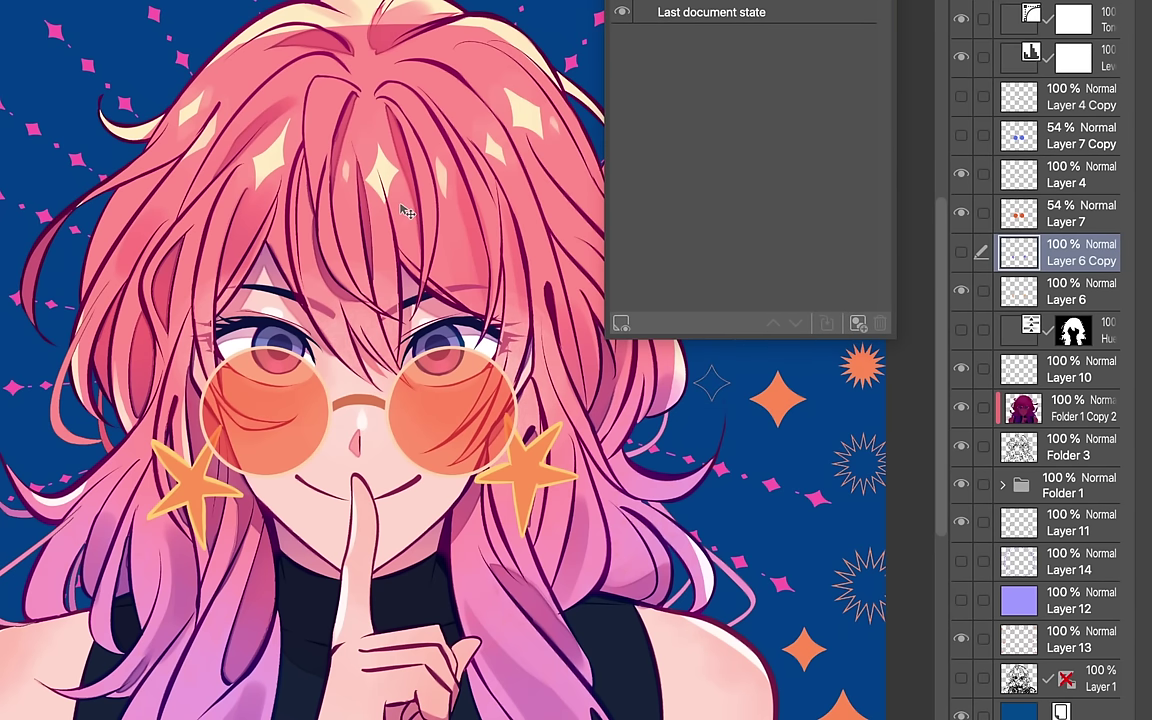
Toggle the visibility of Layer 7, Layer 7 Copy and Layer 4 Copy to preview the alternate blue glasses lenses and frames.
{"action": "scroll", "coordinate": [594, 256], "scroll_direction": "right", "scroll_amount": 2}
{"action": "scroll", "coordinate": [594, 256], "scroll_direction": "down", "scroll_amount": 1}
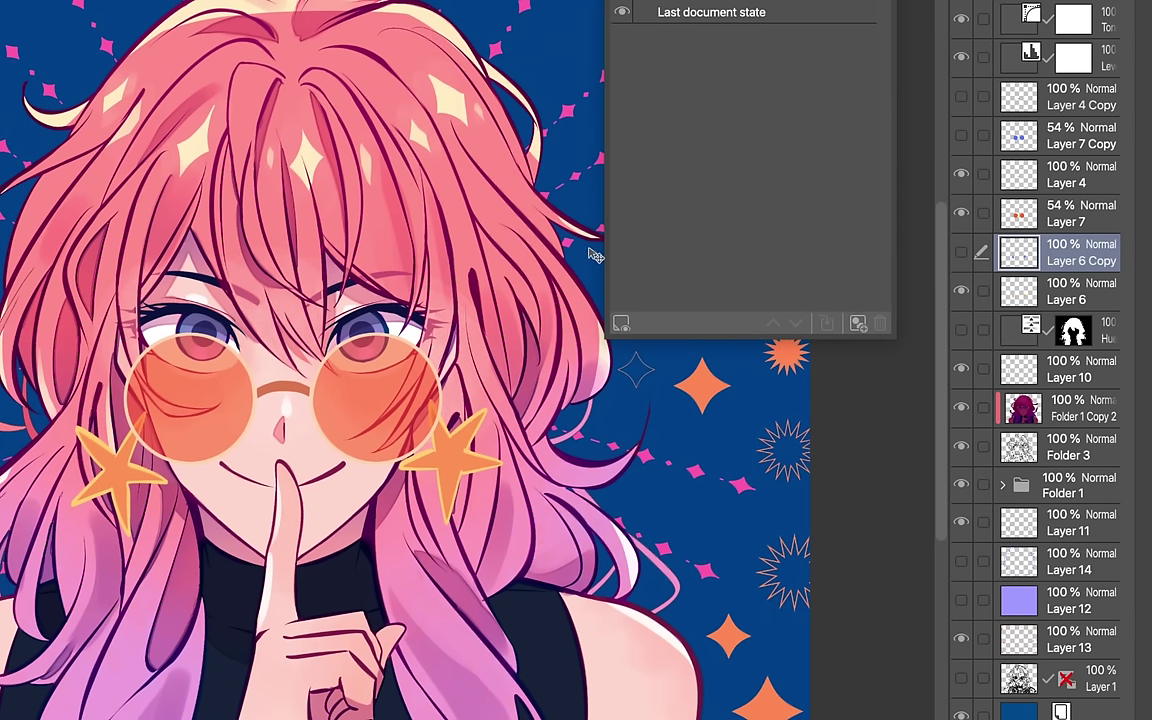
{"action": "left_click", "coordinate": [960, 135]}
{"action": "left_click", "coordinate": [960, 213]}
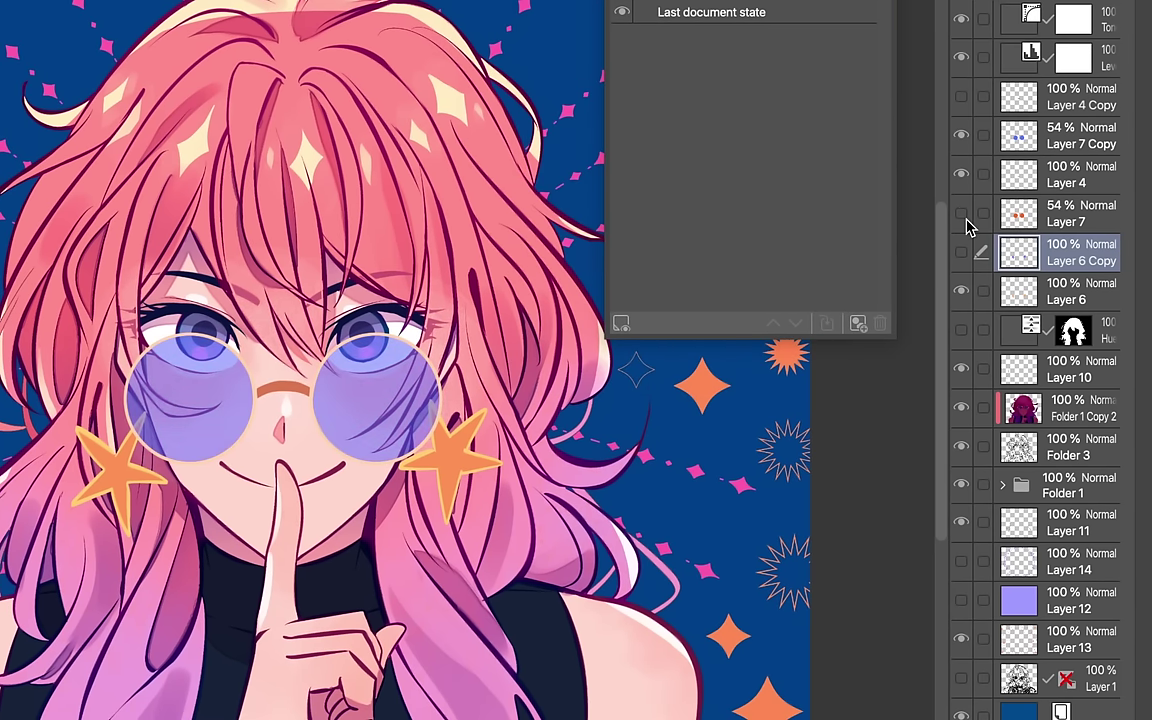
{"action": "left_click", "coordinate": [962, 98]}
{"action": "left_click", "coordinate": [962, 134]}
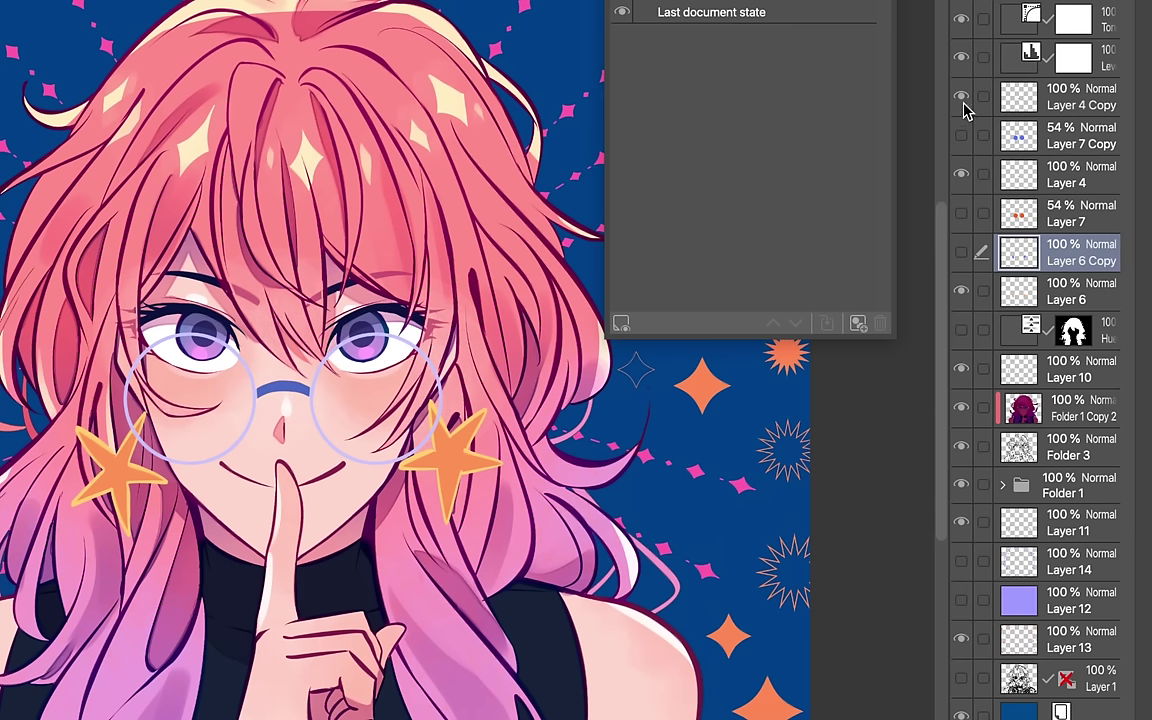
{"action": "left_click", "coordinate": [962, 106]}
{"action": "left_click", "coordinate": [959, 98]}
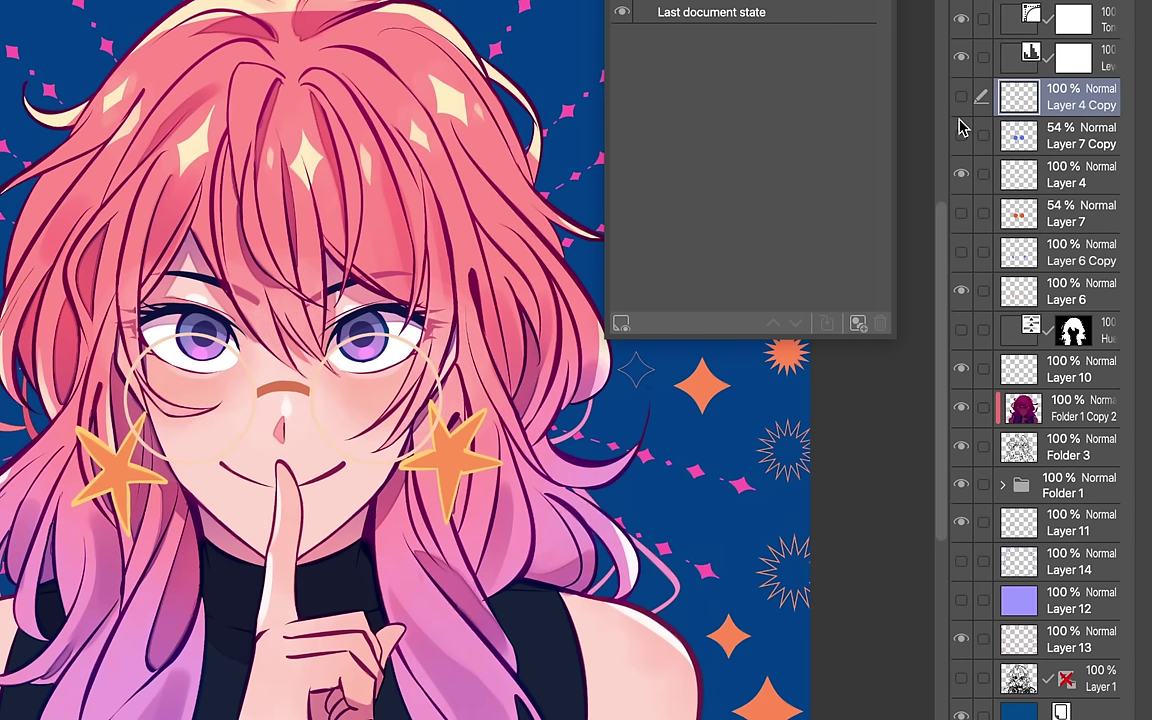
{"action": "left_click", "coordinate": [962, 134]}
{"action": "left_click", "coordinate": [962, 135]}
Preview the purple earrings and hair color, restore the original orange layer visibility, and save it as a new layer comp.
{"action": "left_click", "coordinate": [962, 252]}
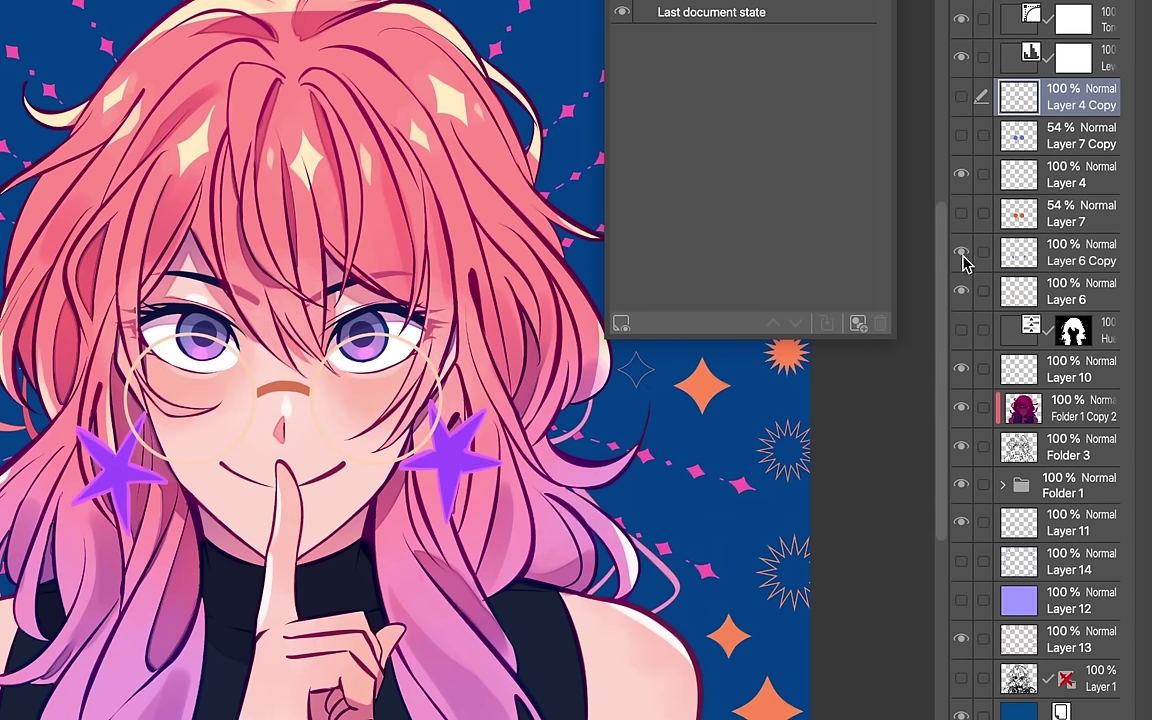
{"action": "left_click", "coordinate": [962, 329]}
{"action": "left_click", "coordinate": [962, 291]}
{"action": "left_click", "coordinate": [964, 254]}
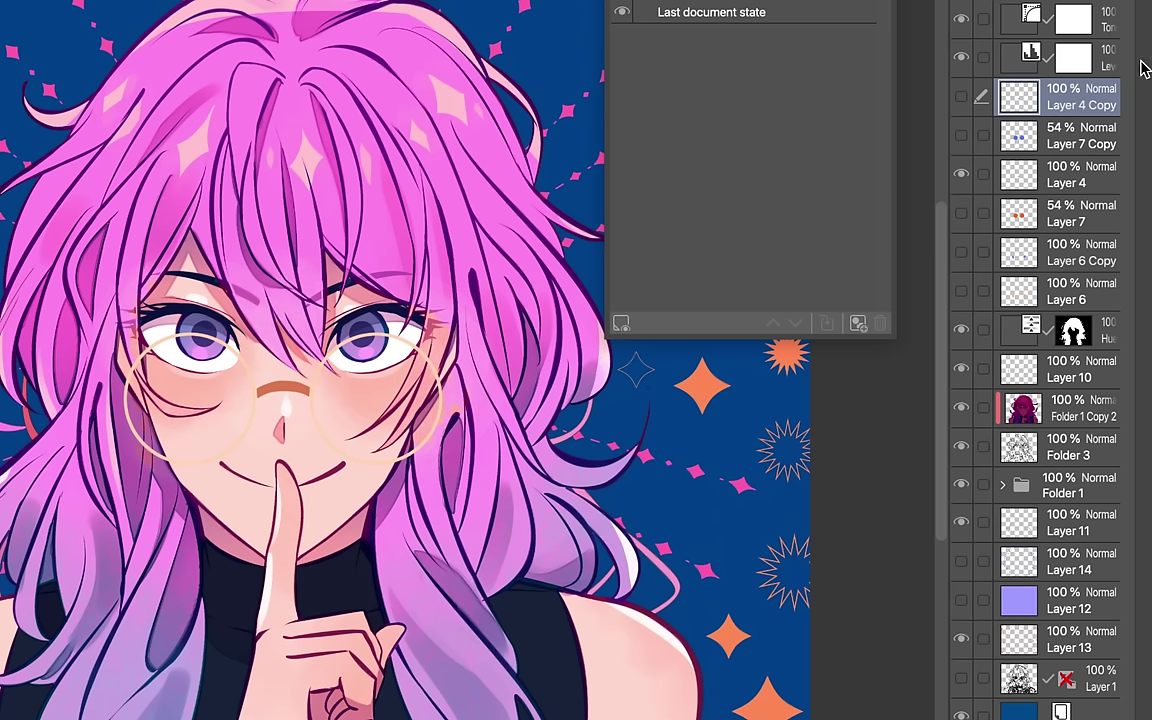
{"action": "left_click", "coordinate": [961, 174]}
{"action": "left_click", "coordinate": [962, 293]}
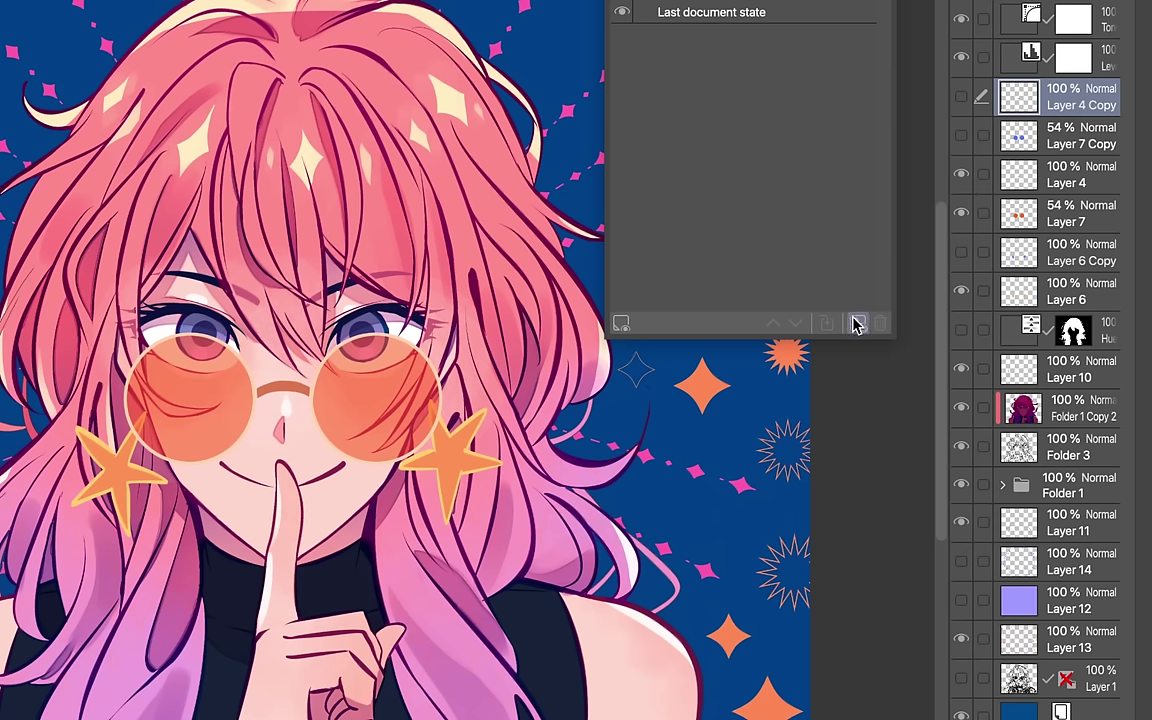
{"action": "left_click", "coordinate": [856, 323]}
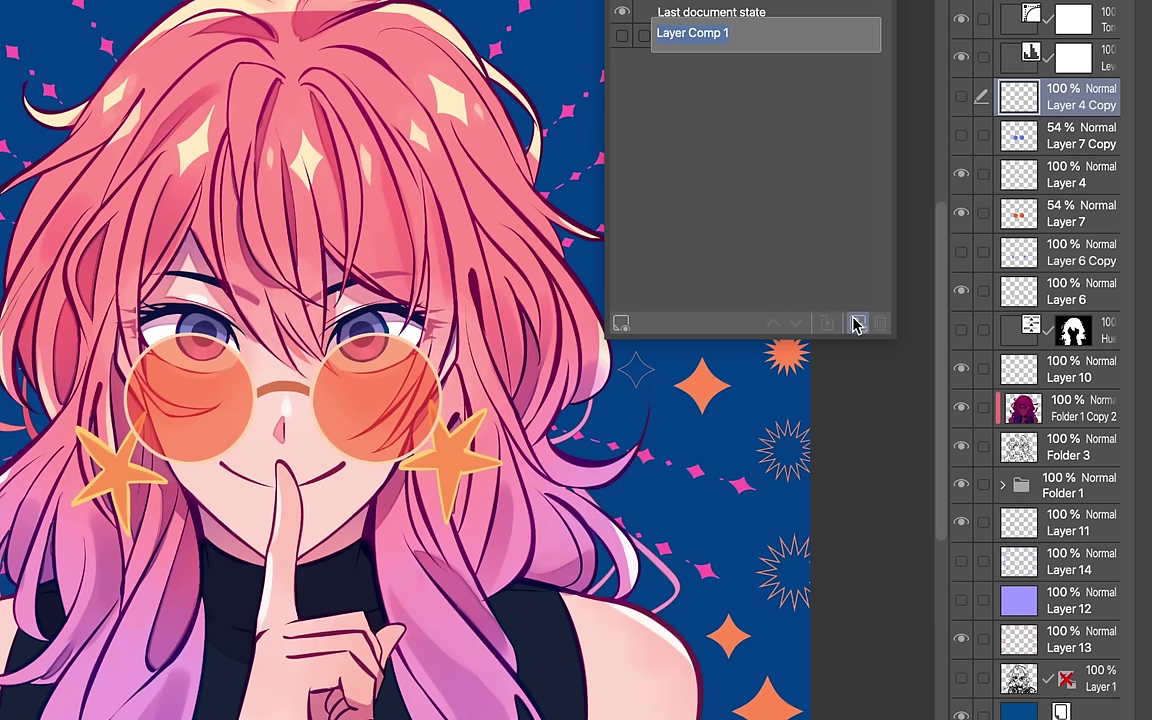
Swap the visible layers to the purple glasses, earrings, hair and background with Layers 12 and 14, and save them as a second layer comp.
{"action": "left_click", "coordinate": [961, 174]}
{"action": "left_click", "coordinate": [961, 213]}
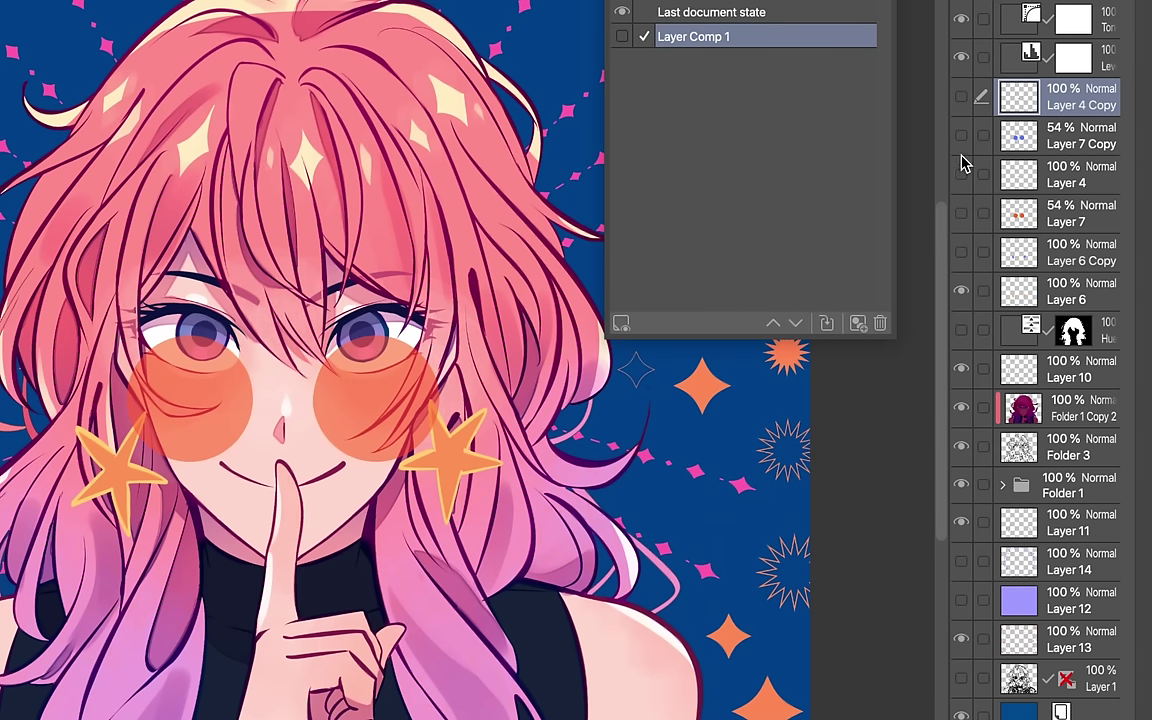
{"action": "left_click", "coordinate": [961, 135]}
{"action": "left_click", "coordinate": [961, 98]}
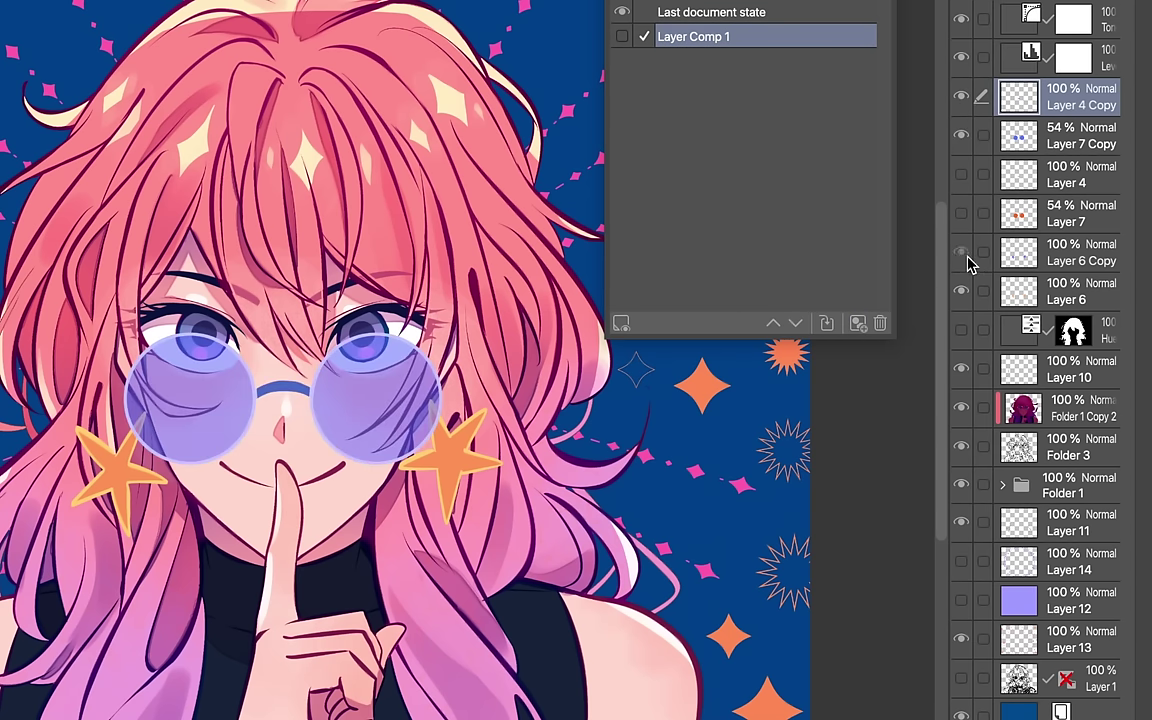
{"action": "left_click", "coordinate": [960, 330]}
{"action": "left_click", "coordinate": [962, 600]}
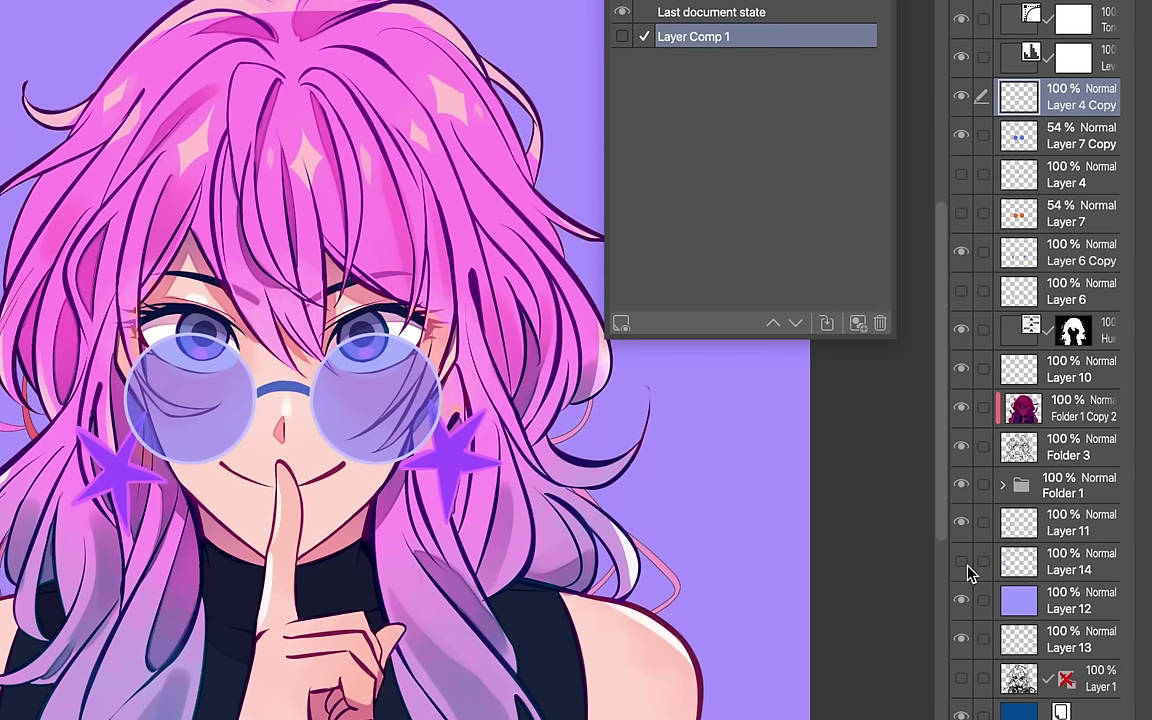
{"action": "left_click", "coordinate": [961, 561]}
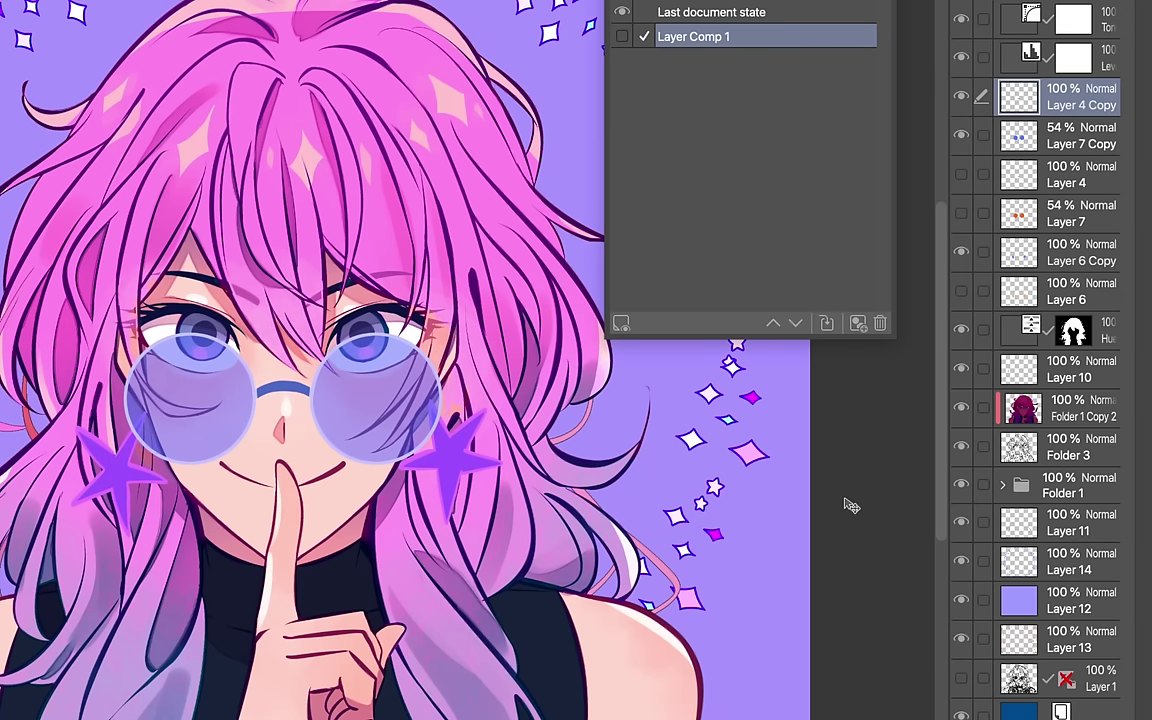
{"action": "left_click", "coordinate": [858, 323]}
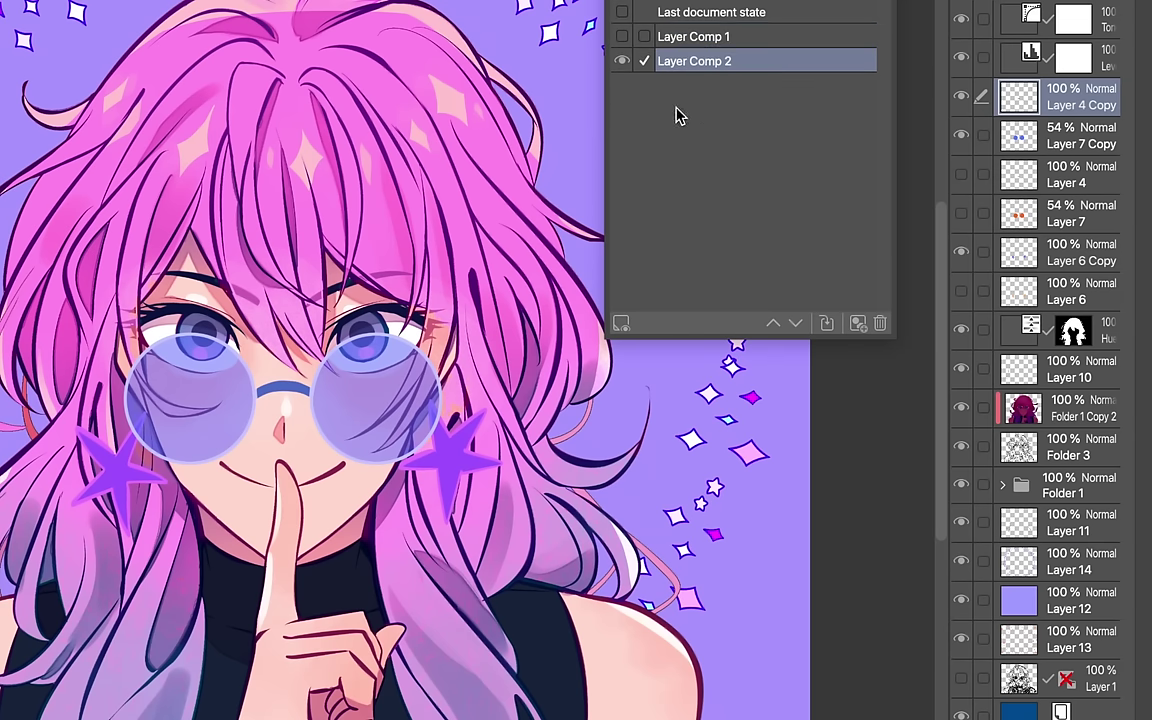
Switch back and forth between Layer Comp 1 and Layer Comp 2 to compare the orange and purple versions of the portrait.
{"action": "left_click", "coordinate": [621, 36]}
{"action": "left_click", "coordinate": [706, 118]}
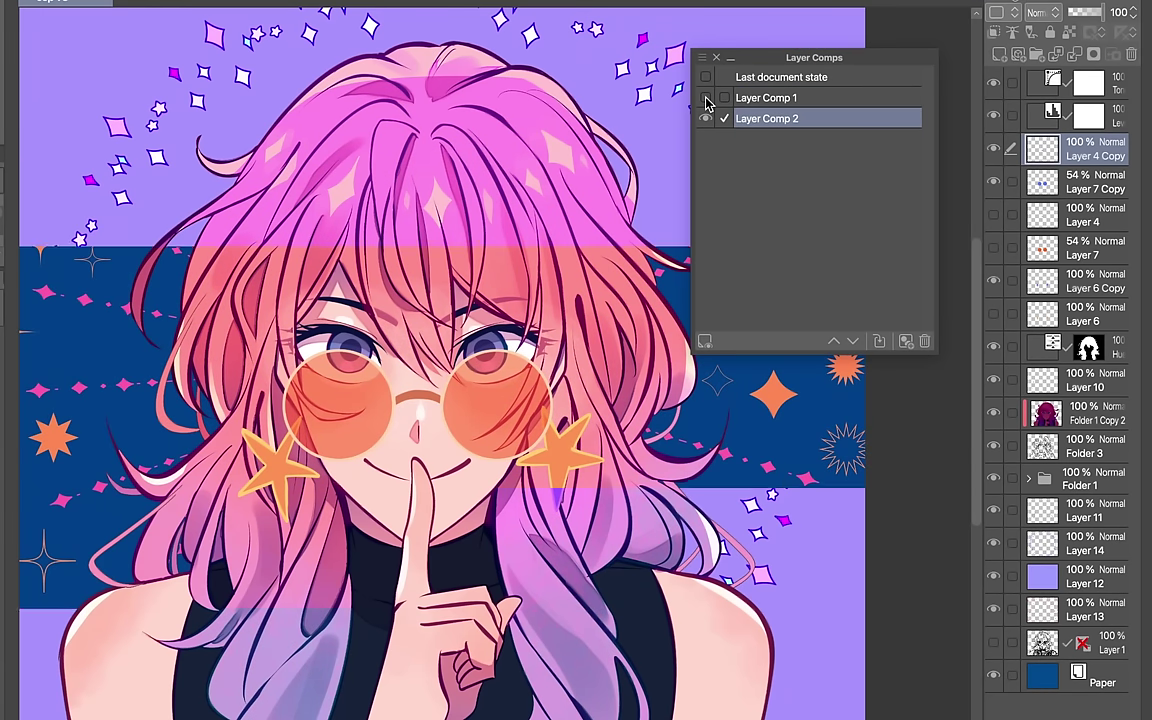
{"action": "left_click", "coordinate": [706, 100]}
{"action": "left_click", "coordinate": [706, 118]}
{"action": "left_click", "coordinate": [706, 100]}
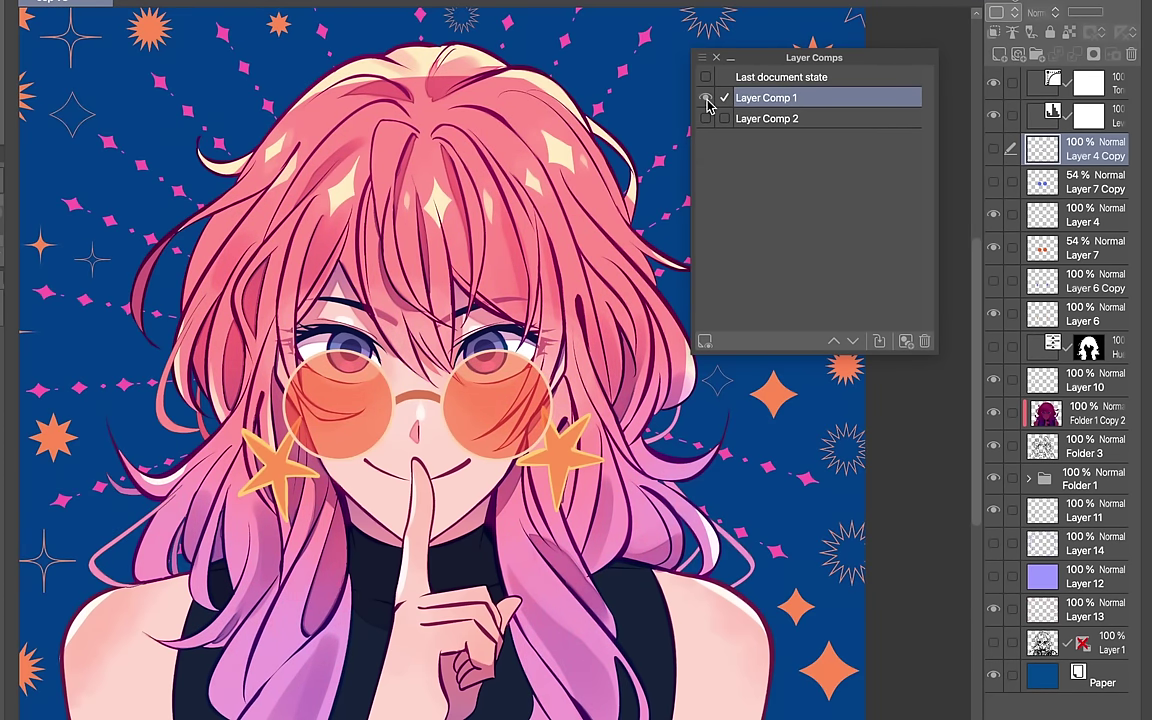
{"action": "left_click", "coordinate": [706, 118]}
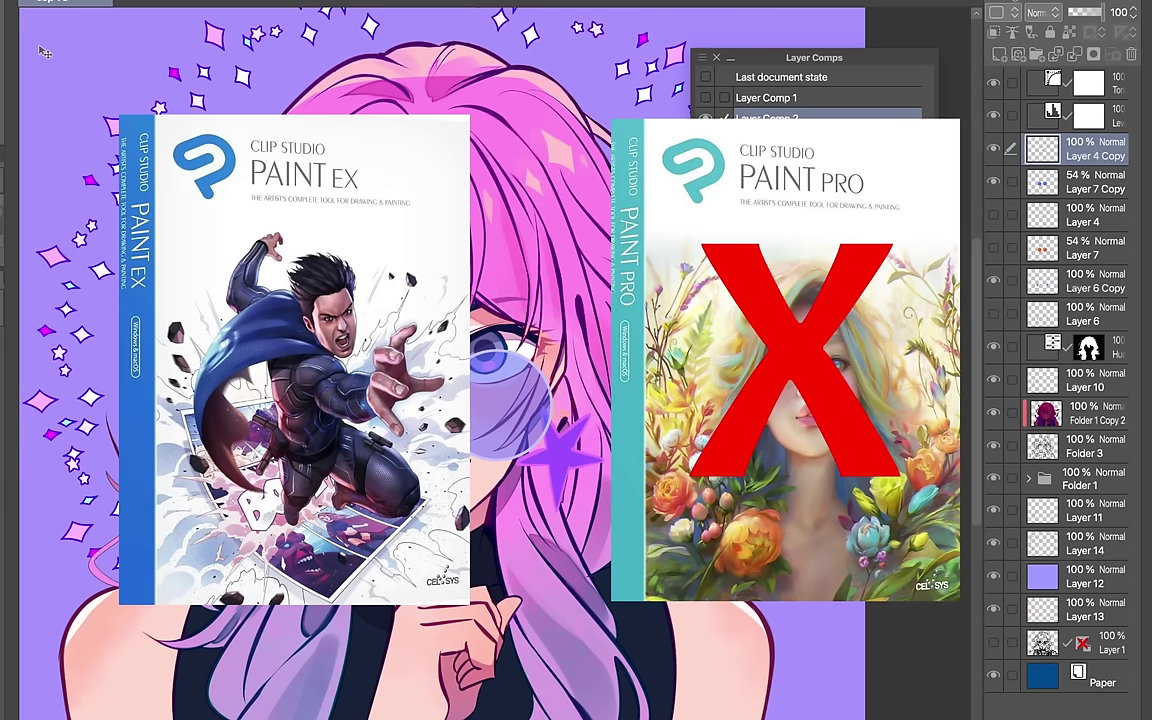
{"action": "left_click", "coordinate": [242, 9]}
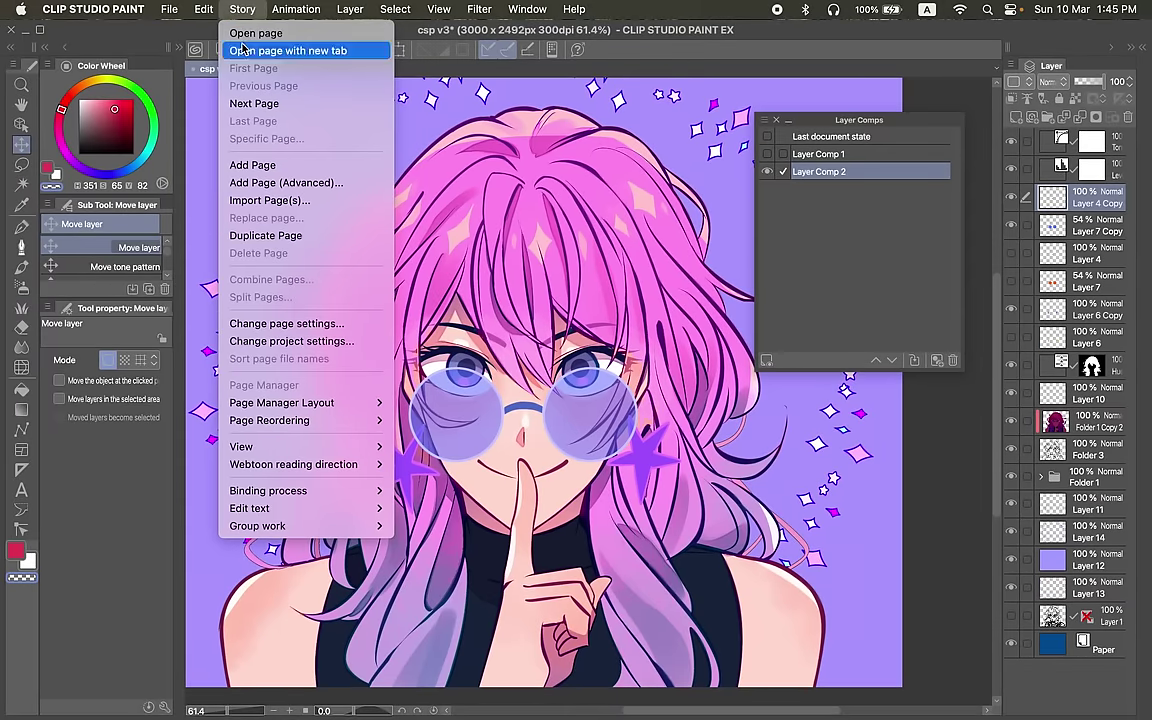
{"action": "left_click", "coordinate": [234, 8]}
{"action": "left_click", "coordinate": [766, 155]}
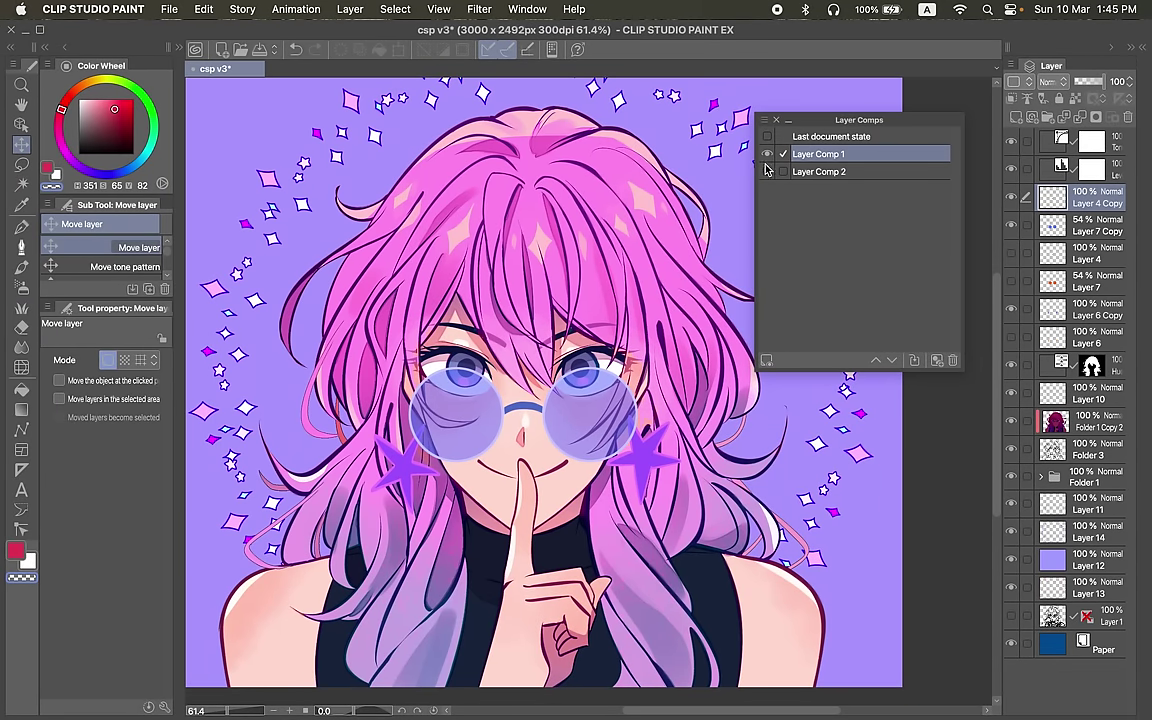
{"action": "left_click", "coordinate": [766, 171]}
{"action": "left_click", "coordinate": [767, 158]}
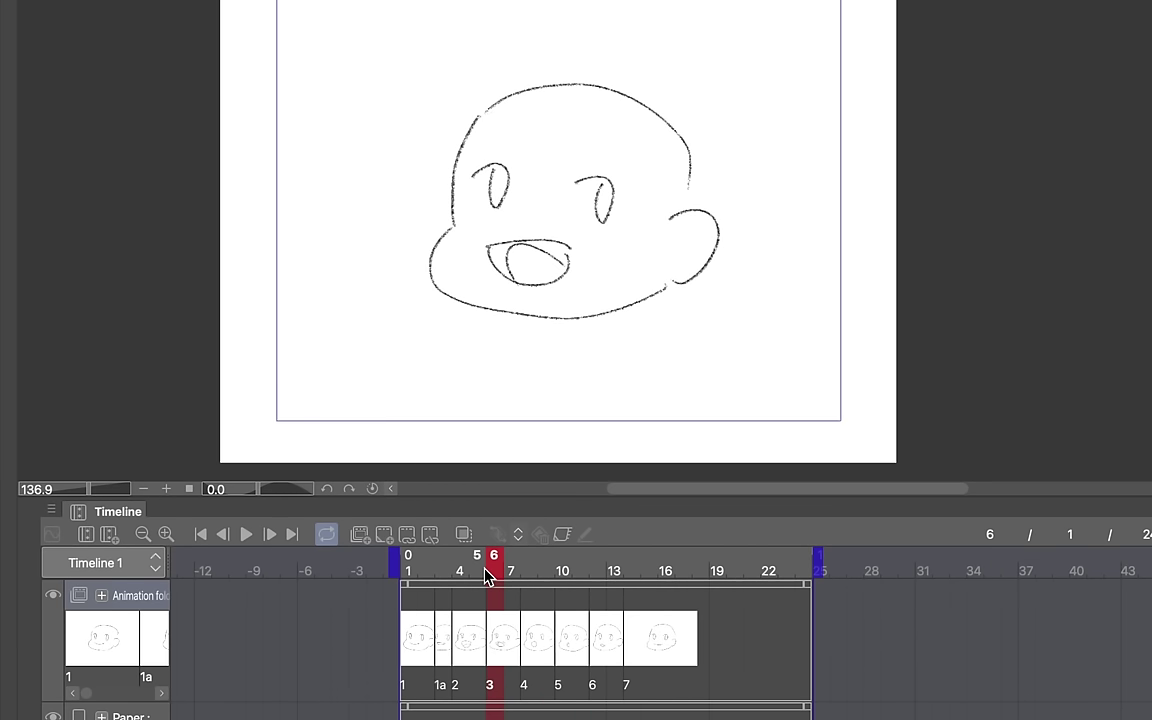
Scrub through the timeline frames and play the talking head animation to review its mouth shapes.
{"action": "left_click_drag", "start_coordinate": [514, 508], "coordinate": [611, 509]}
{"action": "mouse_move", "coordinate": [625, 578]}
{"action": "left_mouse_down"}
{"action": "mouse_move", "coordinate": [496, 576]}
{"action": "mouse_move", "coordinate": [635, 584]}
{"action": "mouse_move", "coordinate": [486, 581]}
{"action": "mouse_move", "coordinate": [606, 574]}
{"action": "left_mouse_up"}
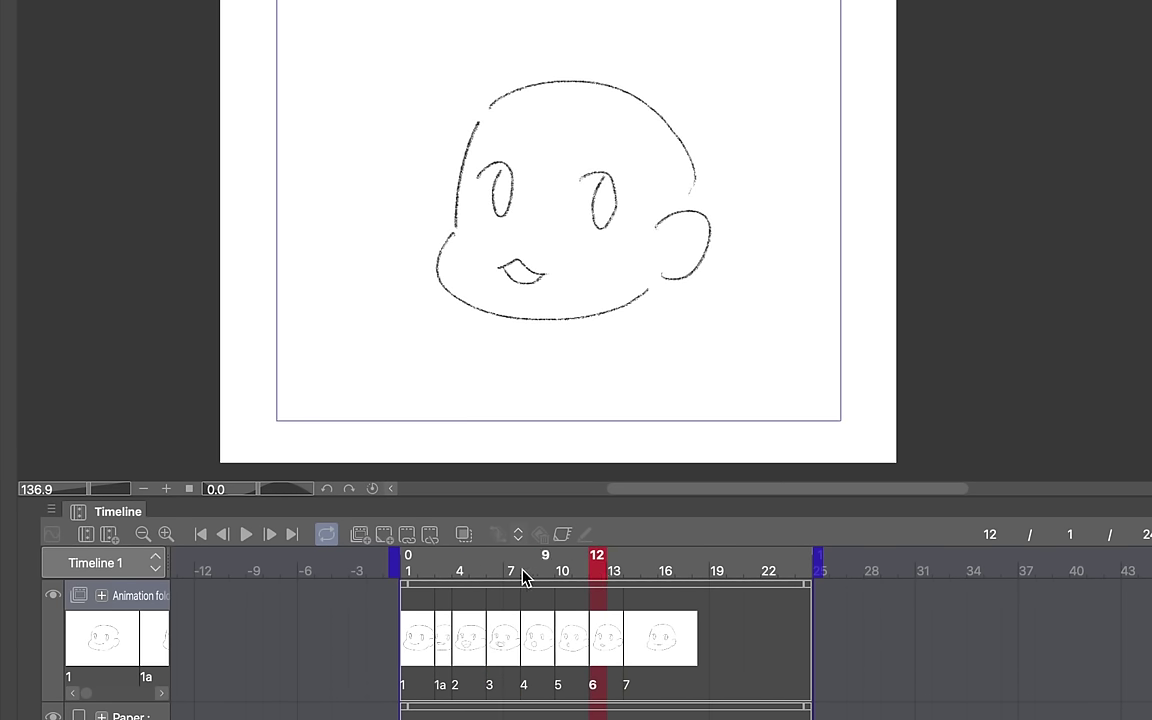
{"action": "left_click", "coordinate": [485, 580]}
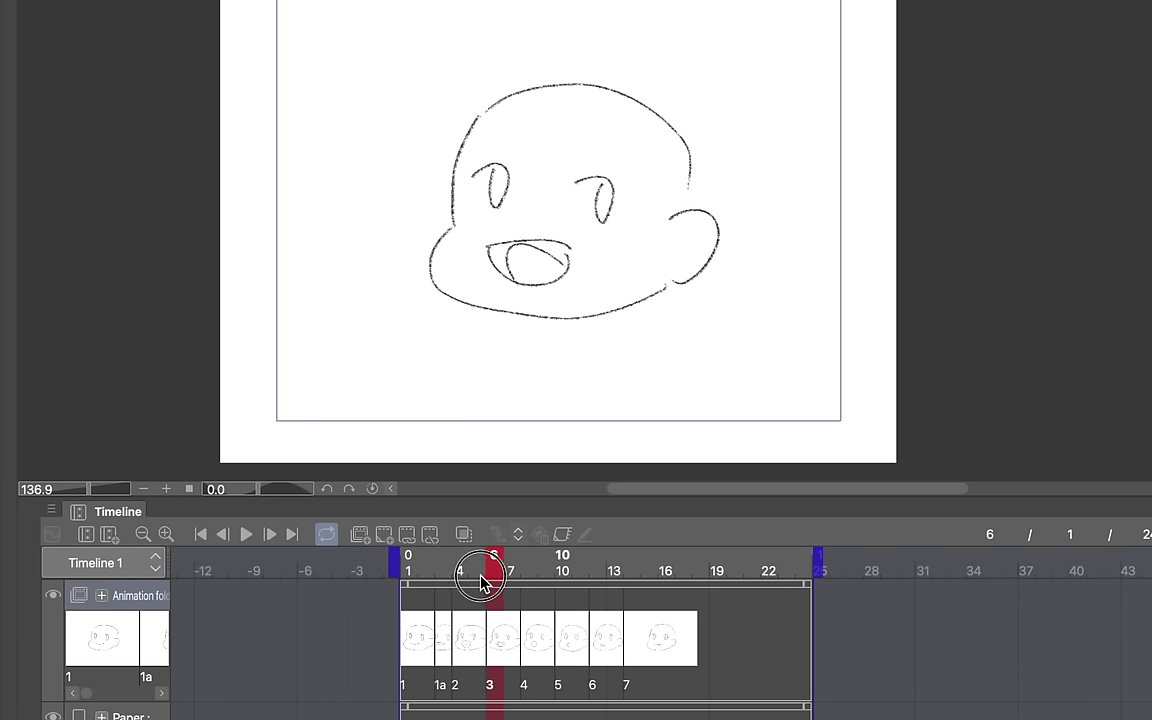
{"action": "left_click", "coordinate": [631, 585]}
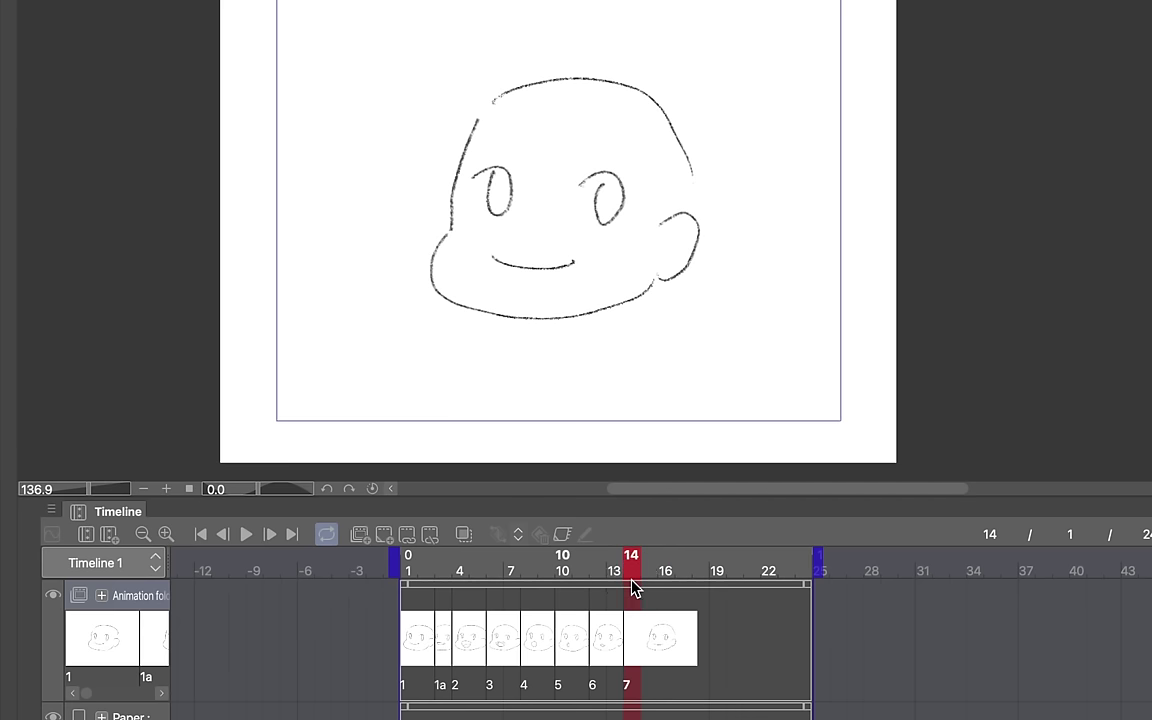
{"action": "left_click", "coordinate": [246, 535]}
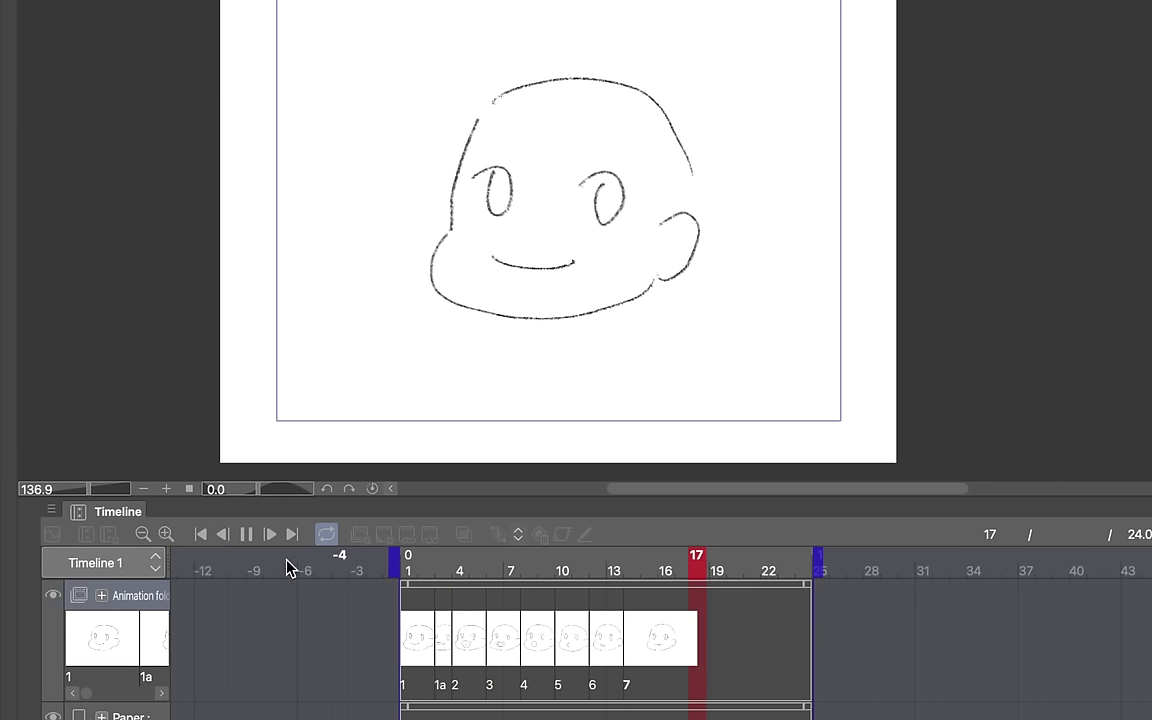
{"action": "left_click", "coordinate": [246, 535]}
{"action": "mouse_move", "coordinate": [540, 568]}
{"action": "left_mouse_down"}
{"action": "mouse_move", "coordinate": [488, 572]}
{"action": "mouse_move", "coordinate": [597, 560]}
{"action": "mouse_move", "coordinate": [494, 560]}
{"action": "left_mouse_up"}
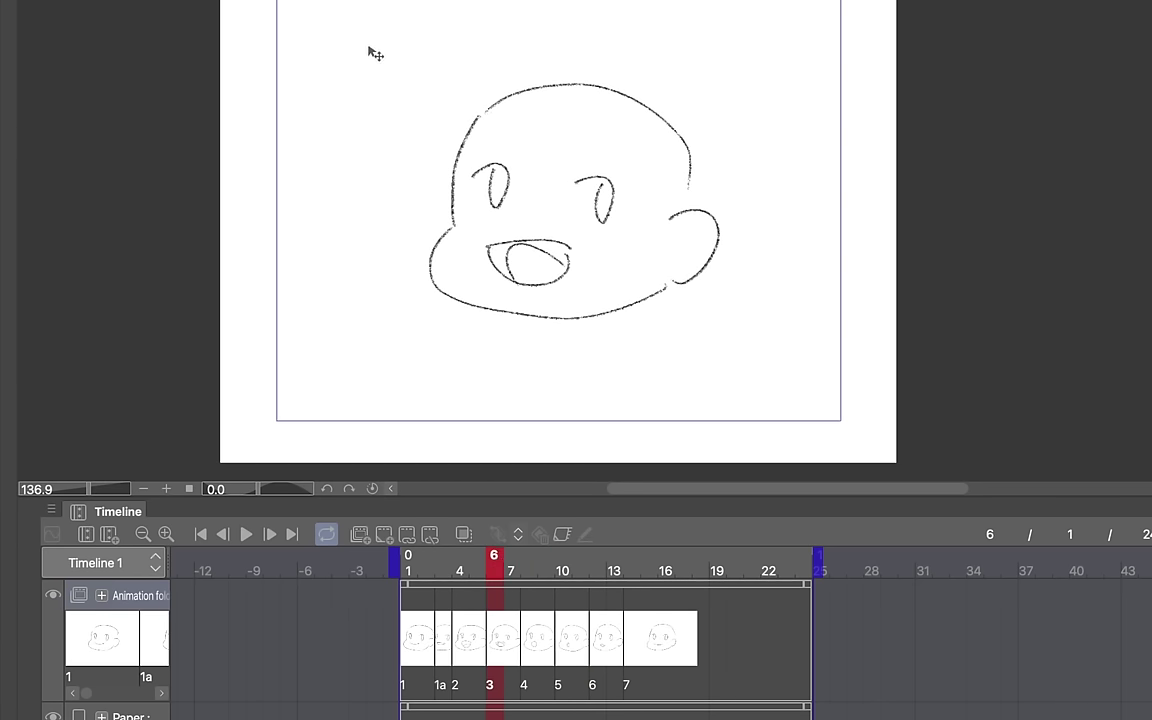
{"action": "left_click", "coordinate": [242, 535]}
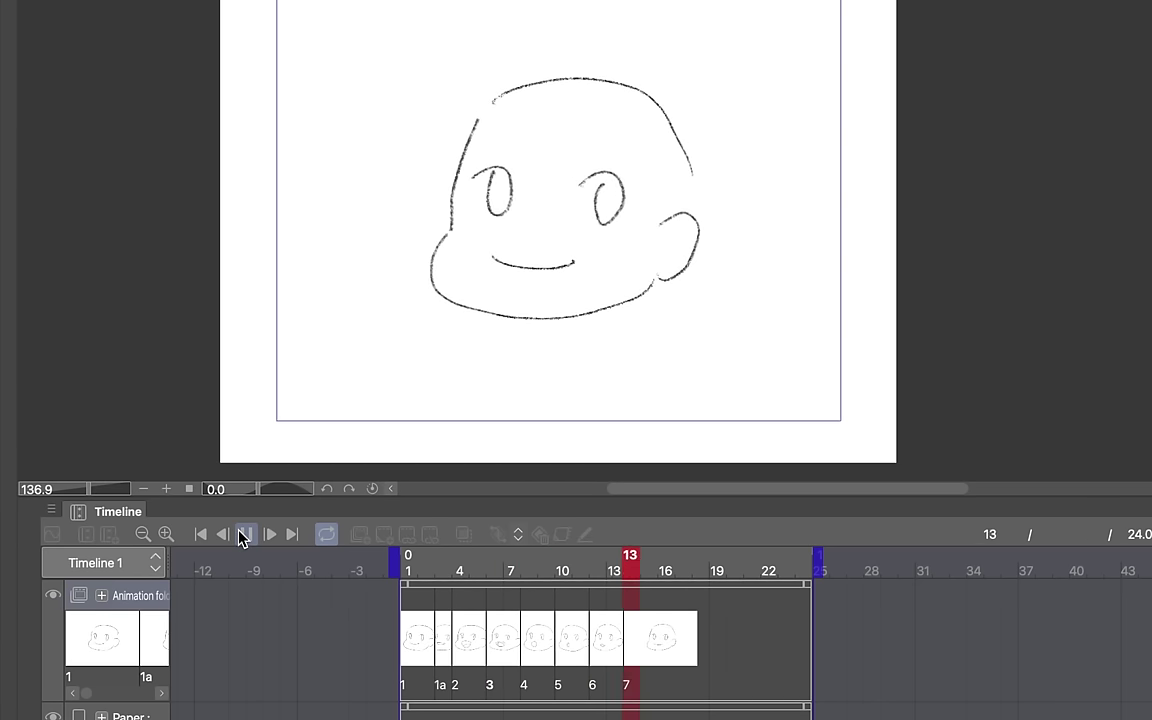
{"action": "left_click", "coordinate": [242, 535]}
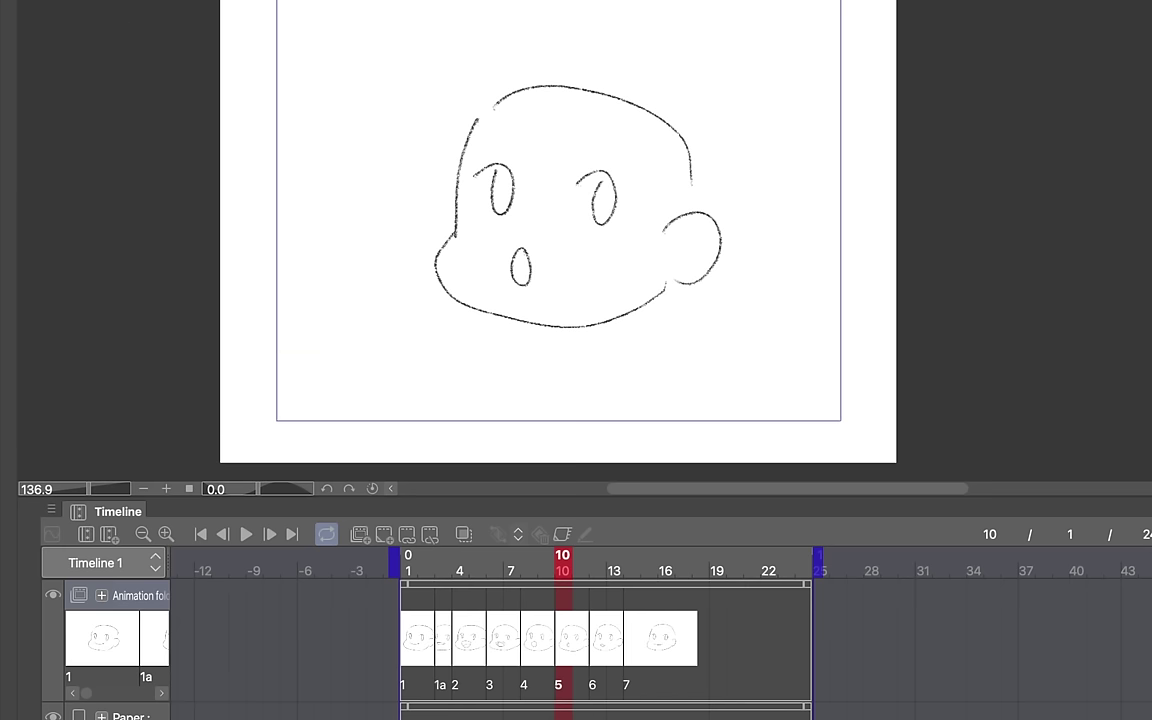
Import the "hello" audio file into the head animation's timeline.
{"action": "left_click", "coordinate": [10, 0]}
{"action": "mouse_move", "coordinate": [172, 292]}
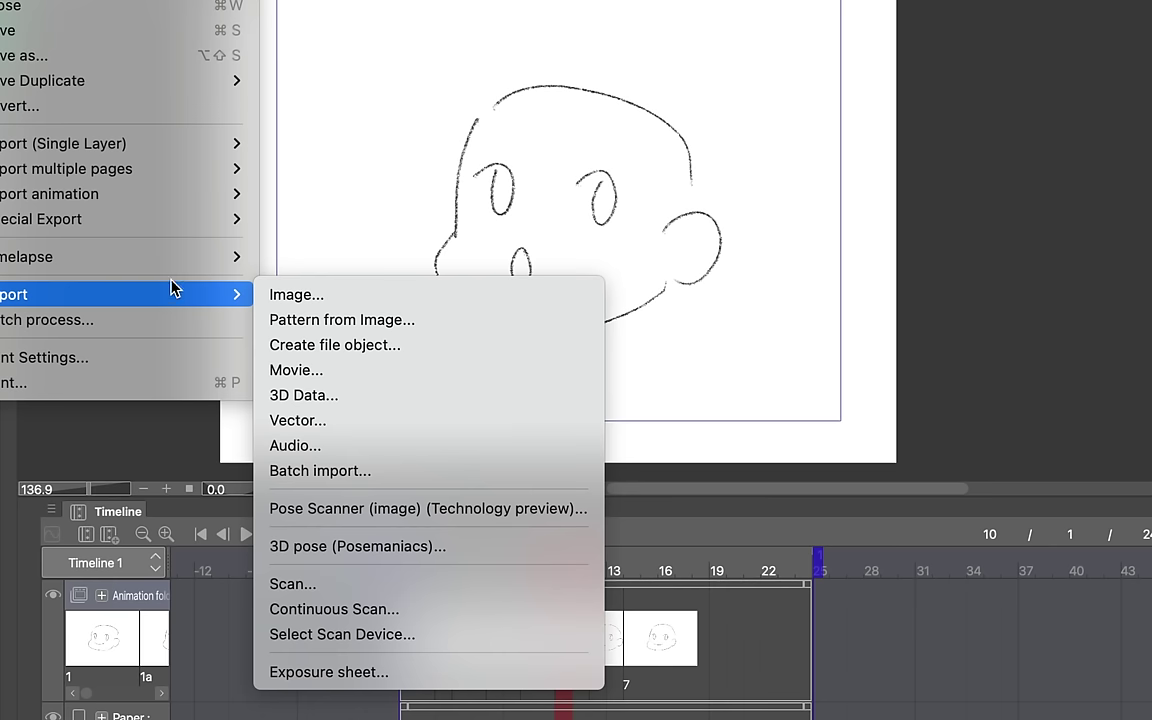
{"action": "left_click", "coordinate": [344, 455]}
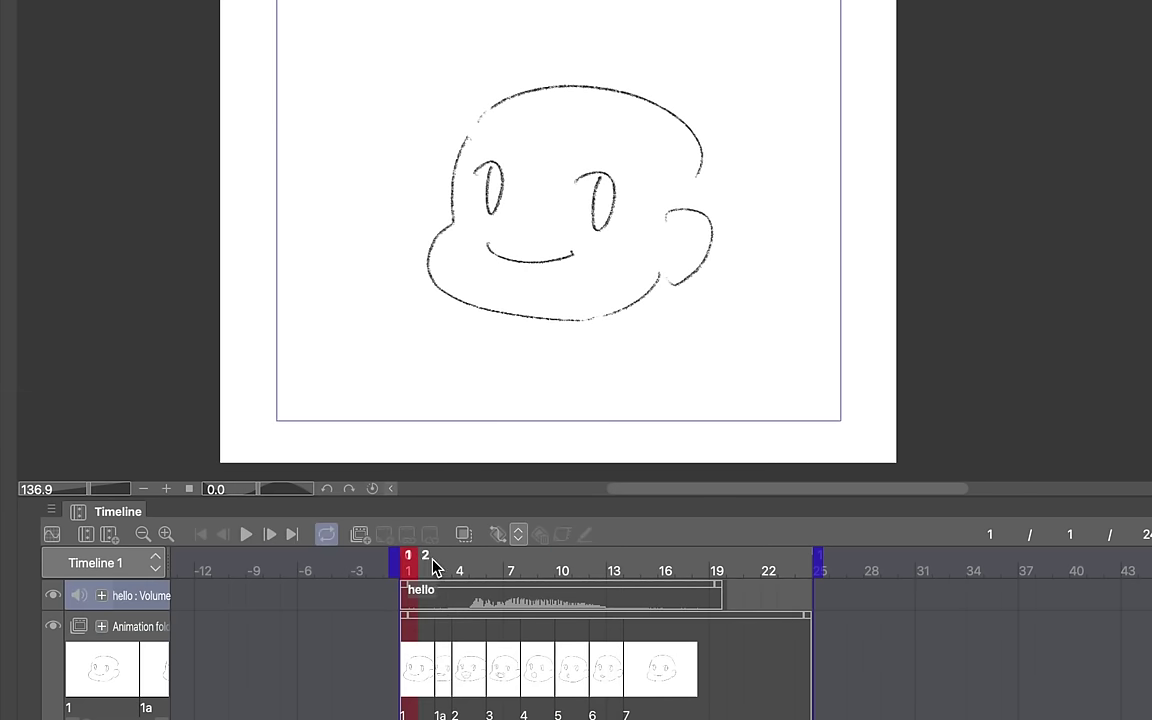
Scrub and play the talking head animation with the hello audio to check the mouth shapes against the waveform.
{"action": "mouse_move", "coordinate": [434, 566]}
{"action": "left_mouse_down"}
{"action": "mouse_move", "coordinate": [596, 565]}
{"action": "mouse_move", "coordinate": [458, 571]}
{"action": "left_mouse_up"}
{"action": "left_click", "coordinate": [247, 536]}
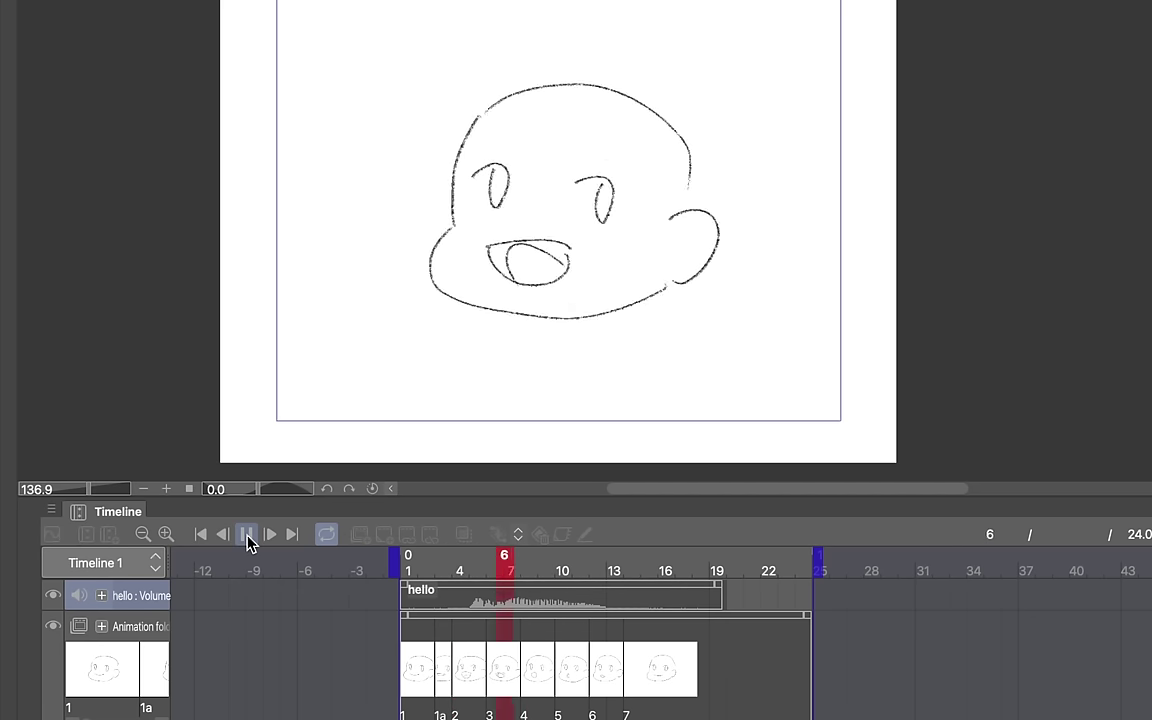
{"action": "left_click", "coordinate": [249, 537]}
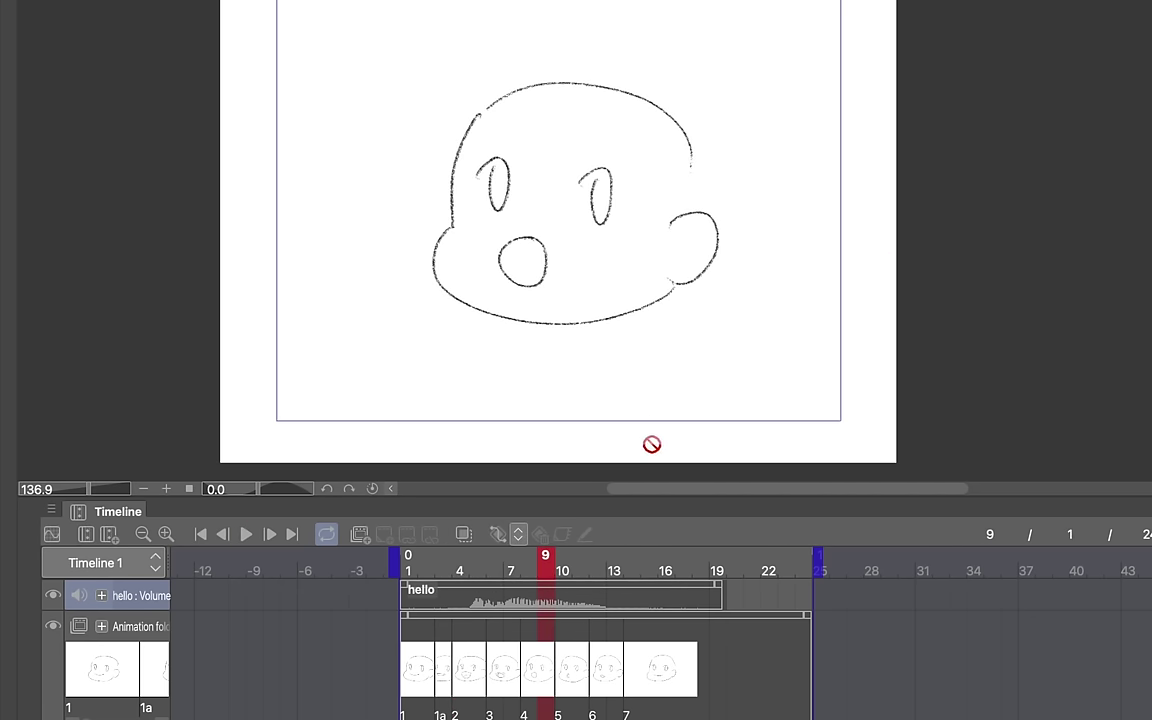
{"action": "left_click_drag", "start_coordinate": [527, 560], "coordinate": [597, 570]}
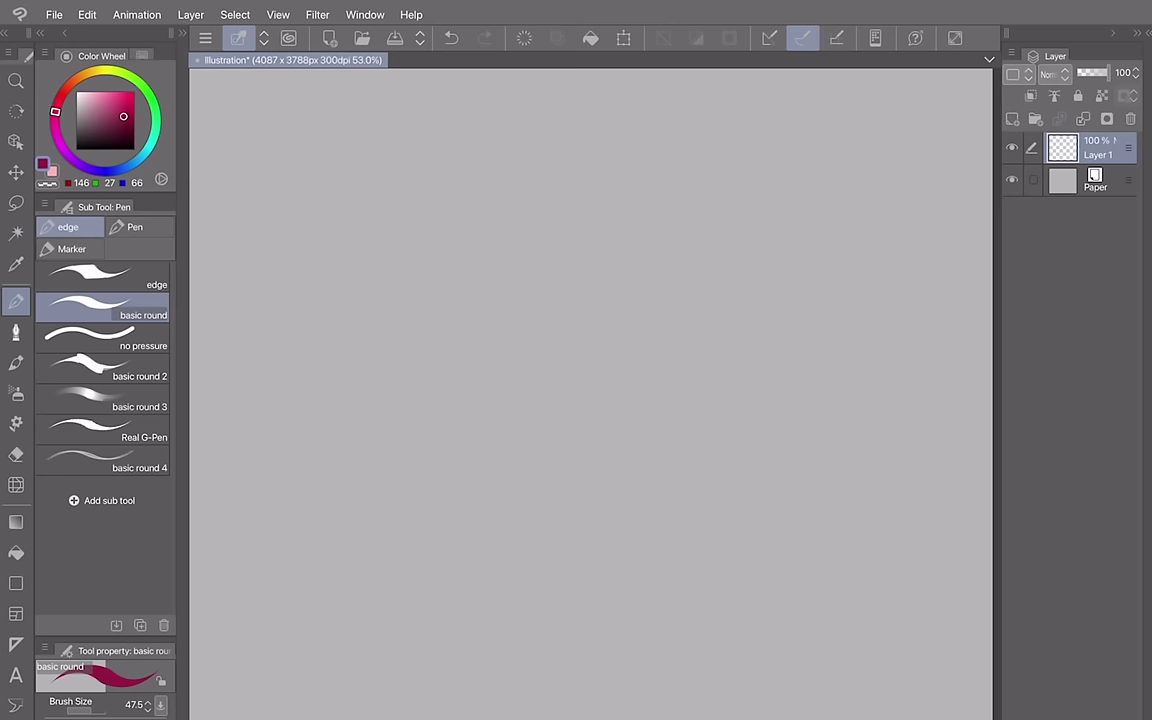
Show the Quick Access palette and look through the commands in Set 1.
{"action": "left_click", "coordinate": [365, 14]}
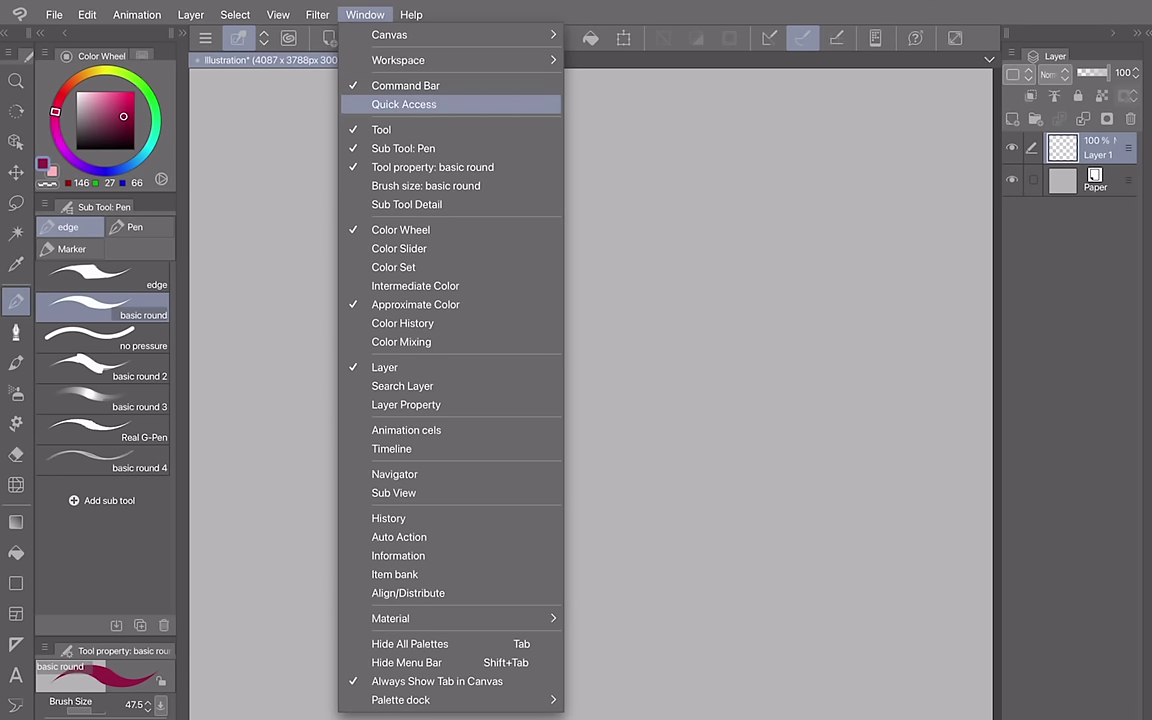
{"action": "left_click", "coordinate": [404, 104]}
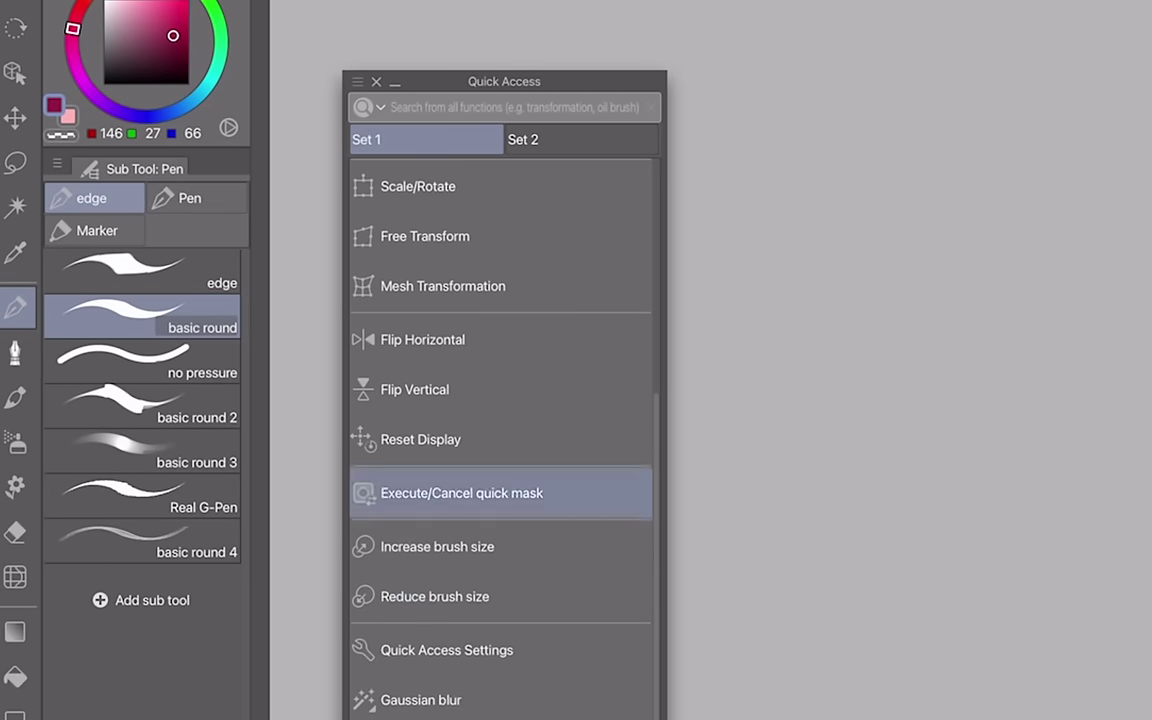
{"action": "scroll", "coordinate": [500, 420], "scroll_direction": "up", "scroll_amount": 5}
{"action": "scroll", "coordinate": [500, 420], "scroll_direction": "down", "scroll_amount": 4}
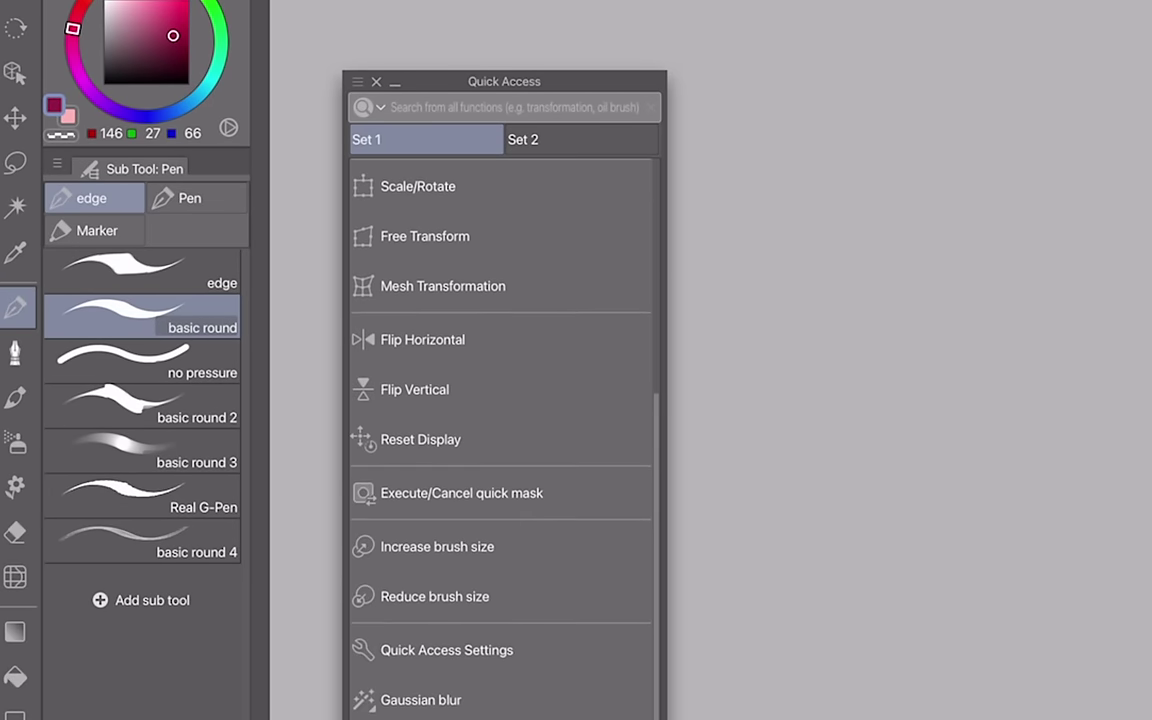
Examine the command categories offered in Quick Access Settings, including Layer menu commands and Auto actions, and close the settings.
{"action": "left_click", "coordinate": [446, 650]}
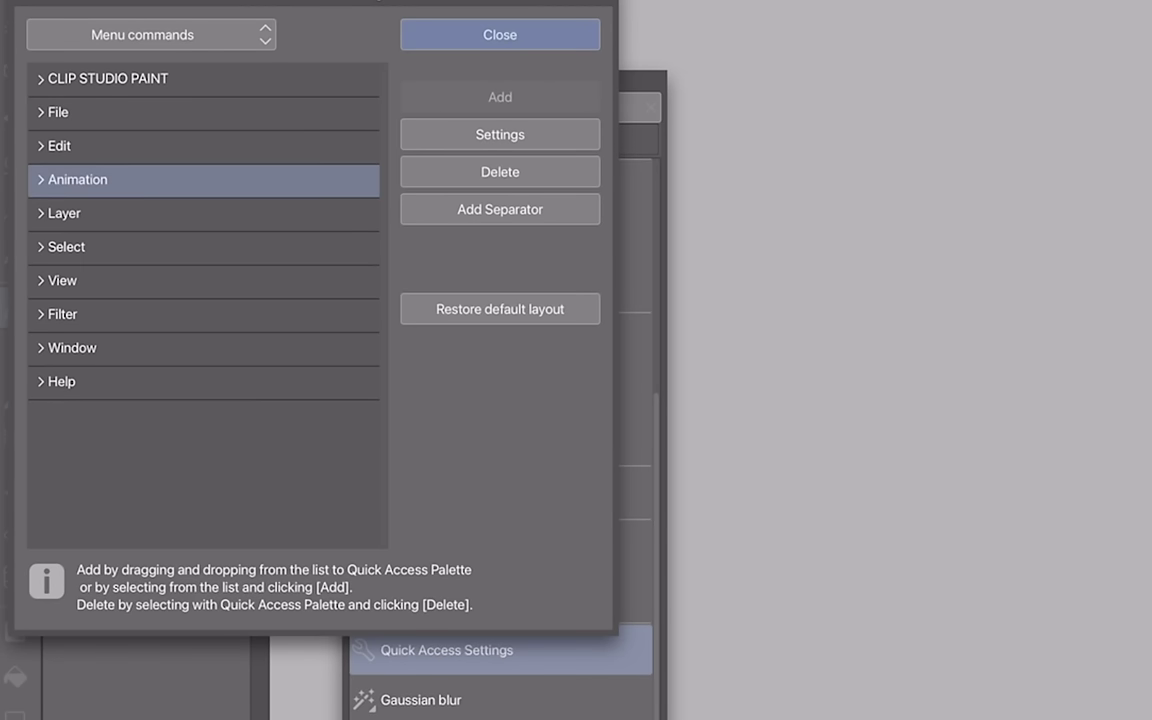
{"action": "left_click", "coordinate": [64, 213]}
{"action": "left_click", "coordinate": [64, 213]}
{"action": "left_click", "coordinate": [150, 34]}
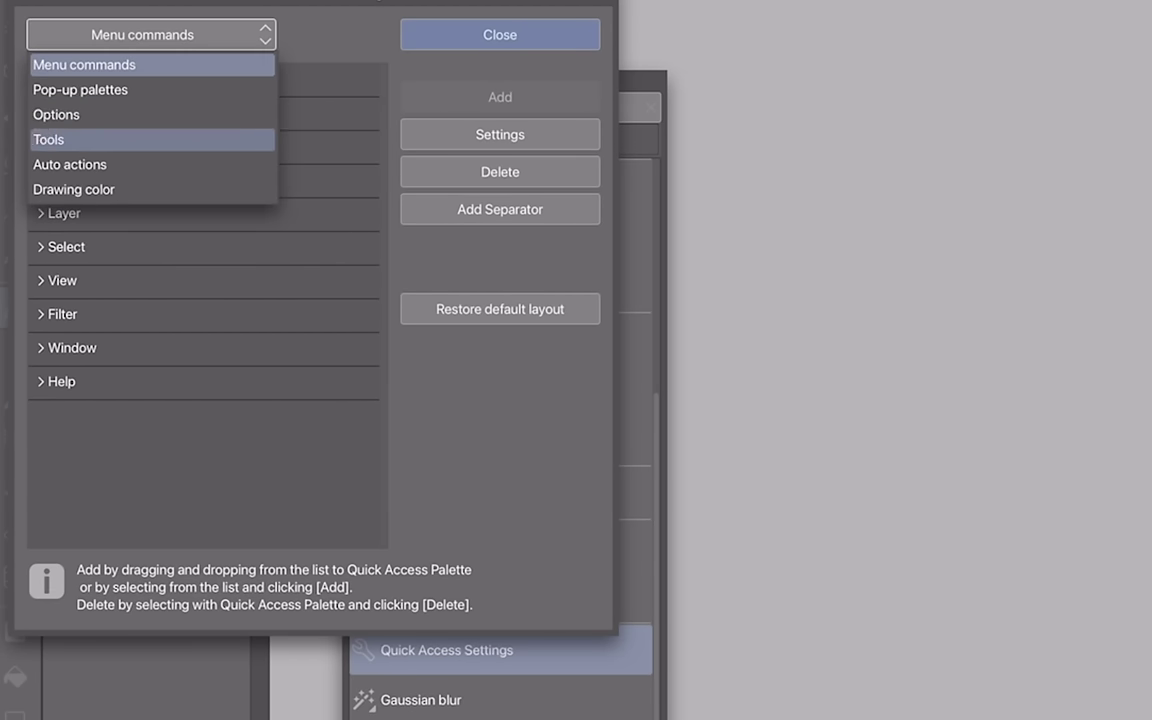
{"action": "left_click", "coordinate": [69, 164]}
{"action": "left_click", "coordinate": [500, 34]}
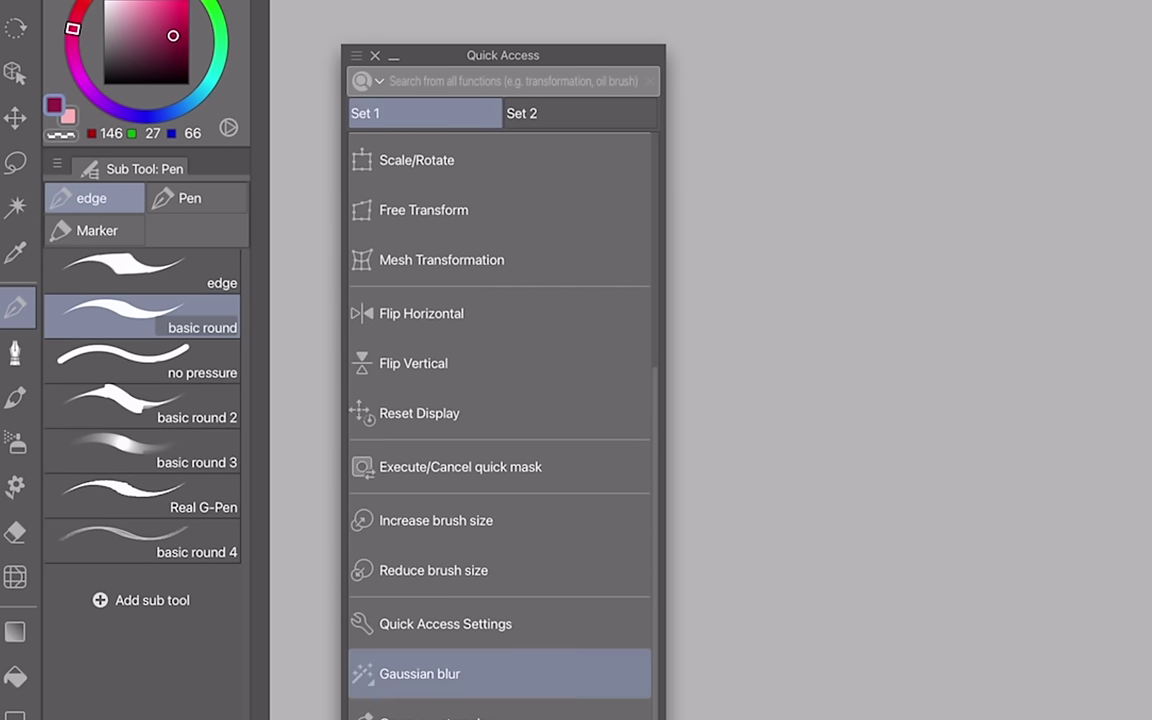
Try the Opaque watercolor and Pecas brushes from Quick Access with a zigzag stroke and speckles on the canvas.
{"action": "left_click", "coordinate": [450, 712]}
{"action": "mouse_move", "coordinate": [1047, 153]}
{"action": "left_mouse_down"}
{"action": "mouse_move", "coordinate": [880, 282]}
{"action": "mouse_move", "coordinate": [847, 410]}
{"action": "mouse_move", "coordinate": [891, 477]}
{"action": "left_mouse_up"}
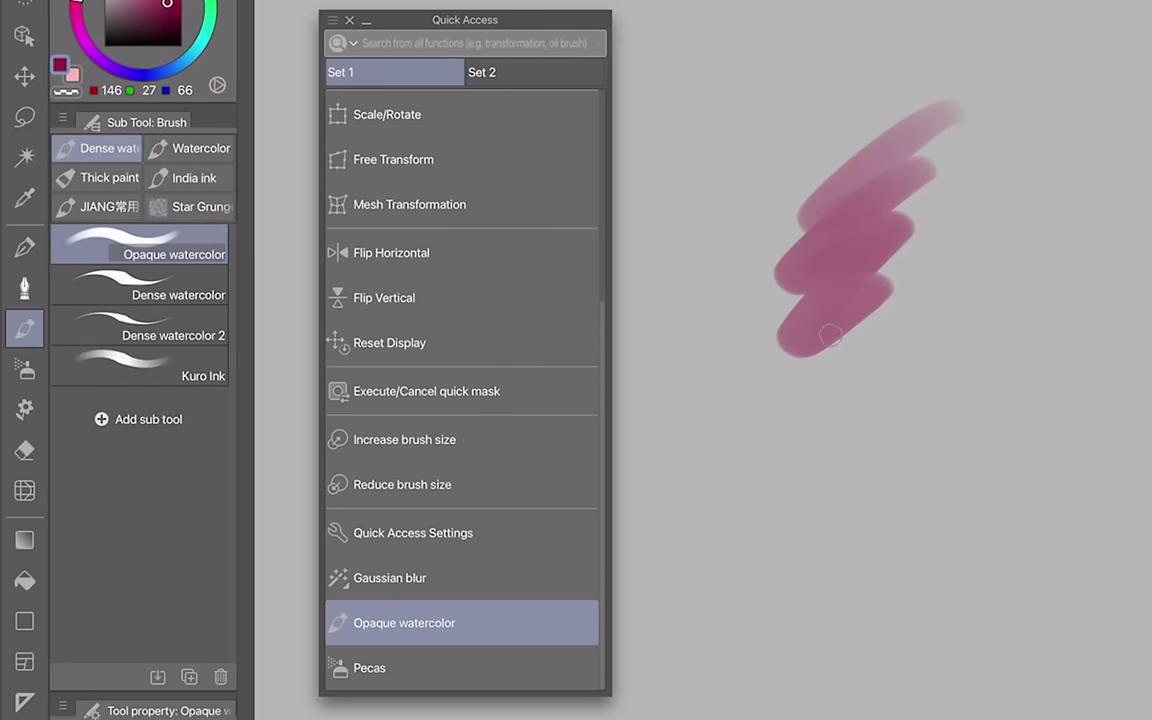
{"action": "left_click", "coordinate": [369, 668]}
{"action": "mouse_move", "coordinate": [955, 170]}
{"action": "left_mouse_down"}
{"action": "mouse_move", "coordinate": [874, 231]}
{"action": "mouse_move", "coordinate": [913, 360]}
{"action": "mouse_move", "coordinate": [918, 243]}
{"action": "left_mouse_up"}
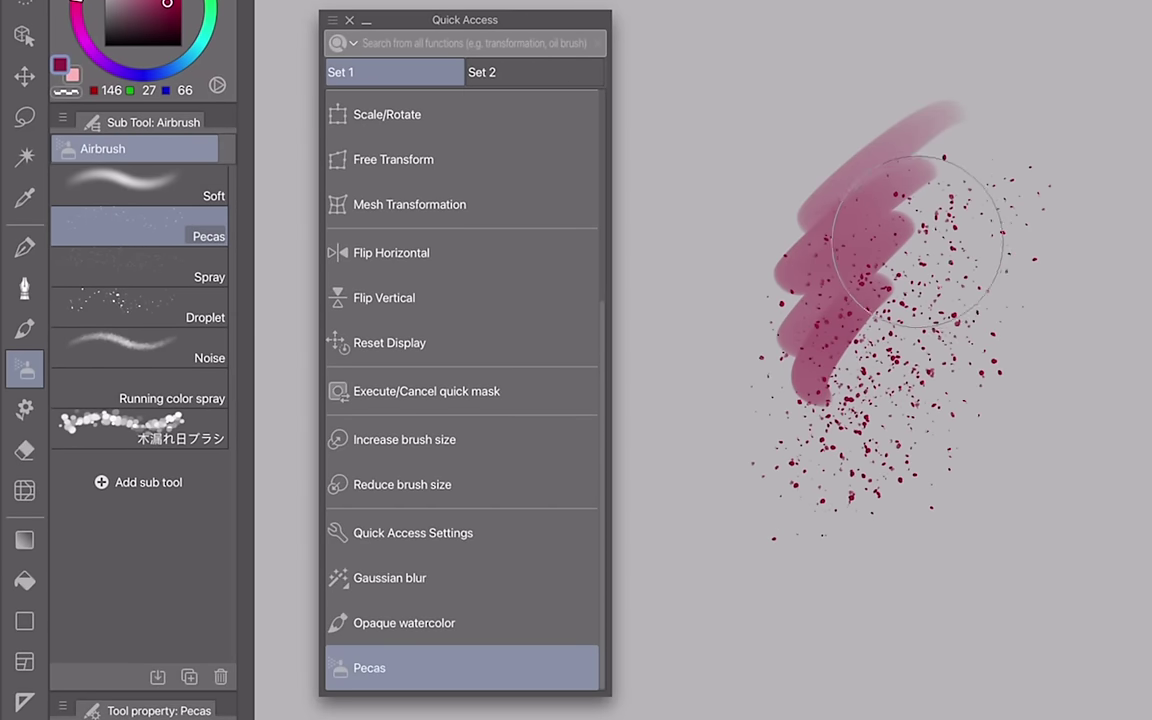
{"action": "left_click", "coordinate": [482, 72]}
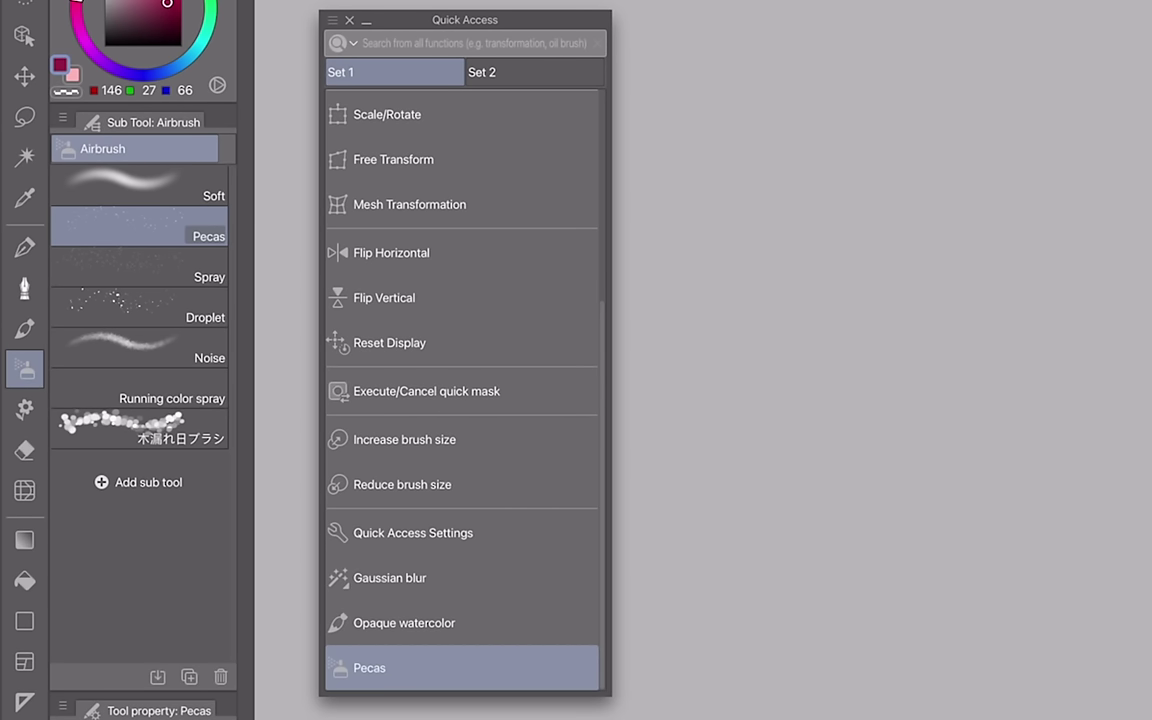
Look through the Decoration brush groups, including Clothing, 20 Broken Glass, Hatching and leaf, for the tulip brush.
{"action": "left_click", "coordinate": [24, 409]}
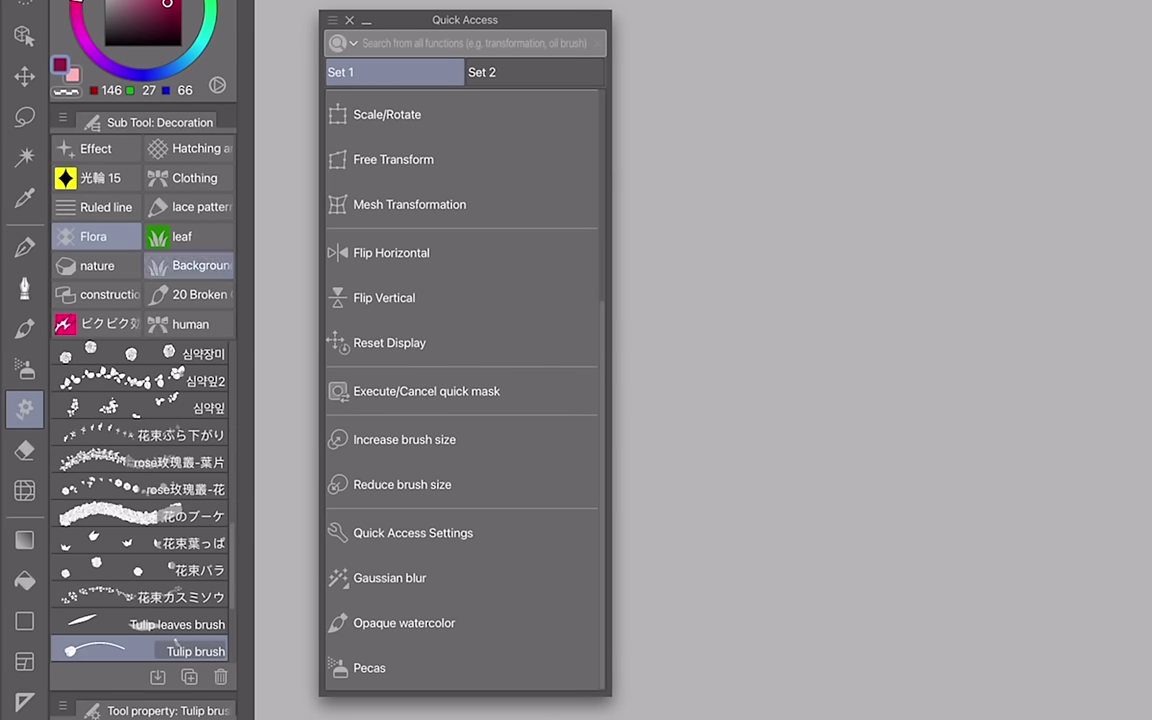
{"action": "left_click", "coordinate": [188, 236]}
{"action": "left_click", "coordinate": [188, 207]}
{"action": "left_click", "coordinate": [96, 207]}
{"action": "left_click", "coordinate": [96, 294]}
{"action": "left_click", "coordinate": [188, 265]}
{"action": "left_click", "coordinate": [188, 177]}
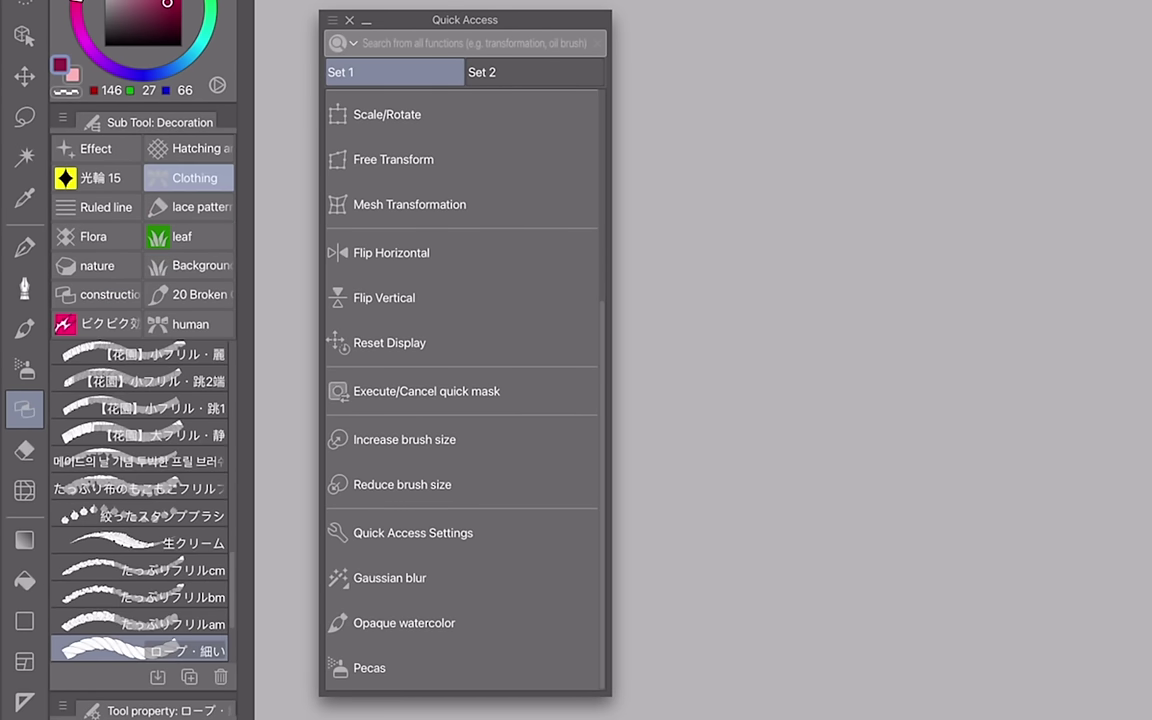
{"action": "left_click", "coordinate": [96, 177]}
{"action": "left_click", "coordinate": [96, 236]}
{"action": "left_click", "coordinate": [188, 294]}
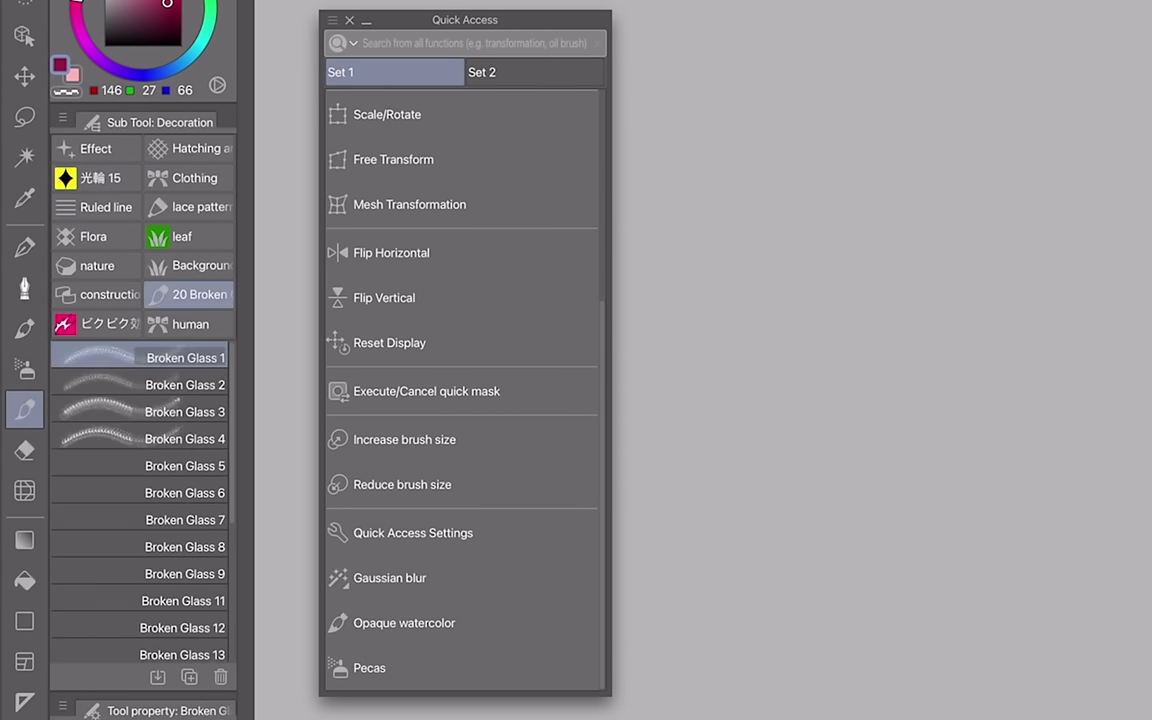
{"action": "left_click", "coordinate": [188, 148]}
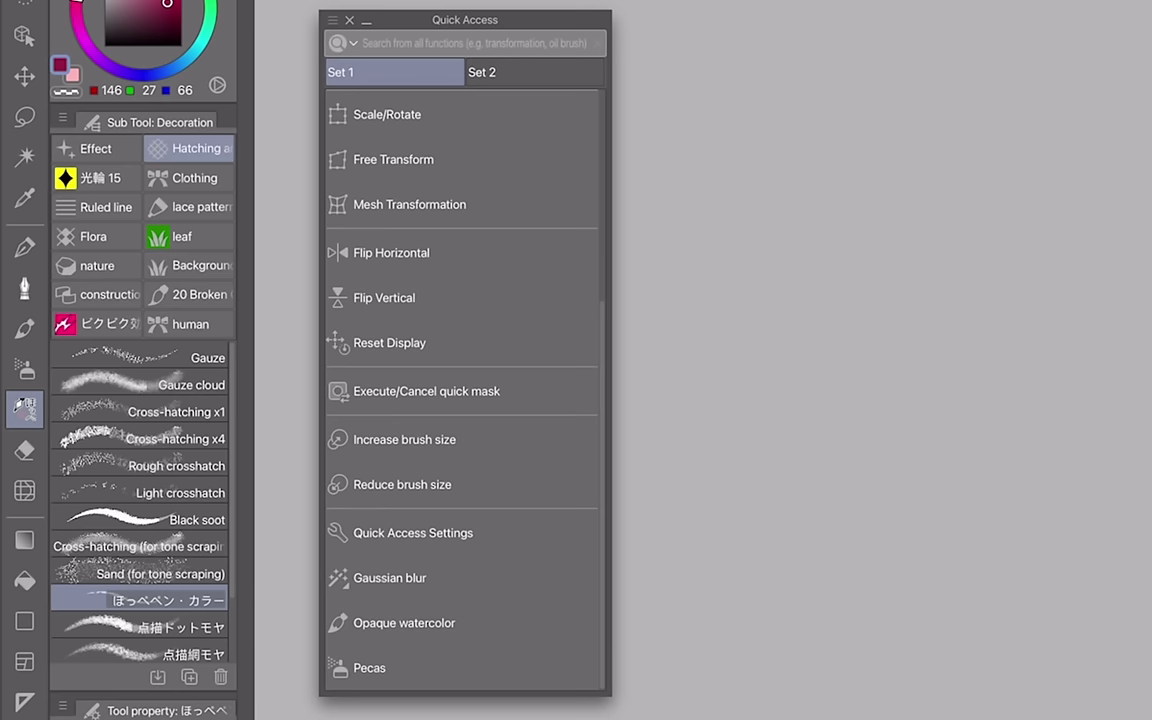
{"action": "left_click", "coordinate": [188, 236]}
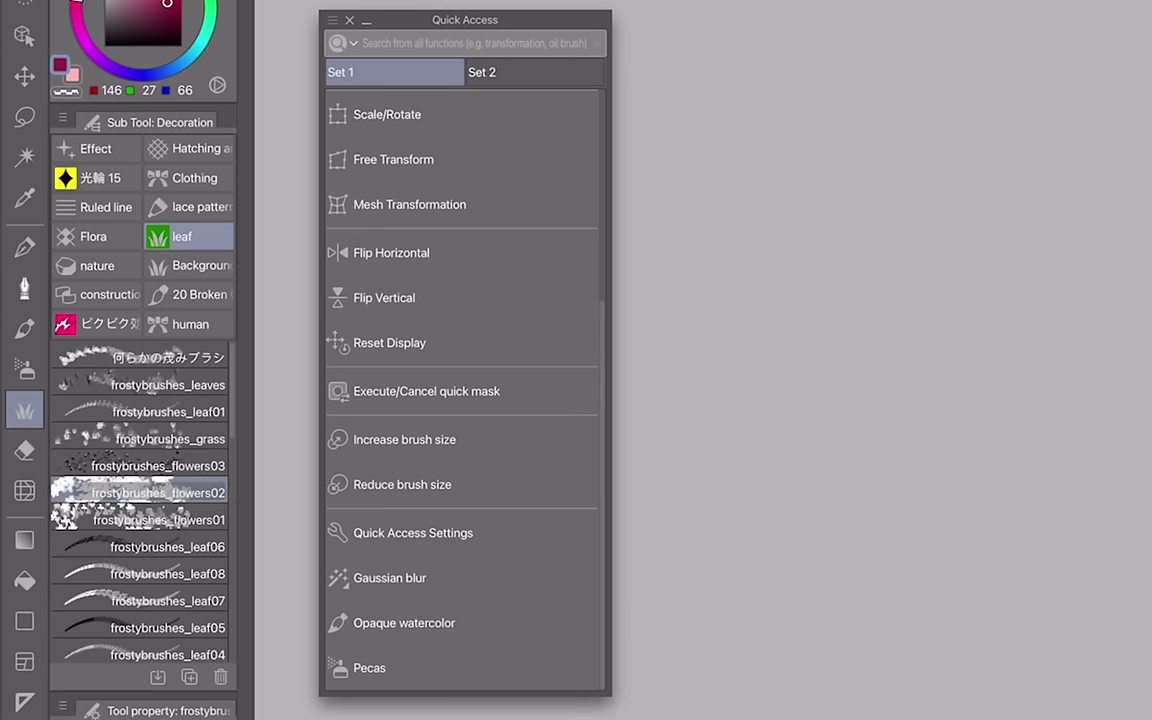
Search all functions in Quick Access for "tulip" and select the Tulip brush from the Flora group.
{"action": "left_click", "coordinate": [473, 43]}
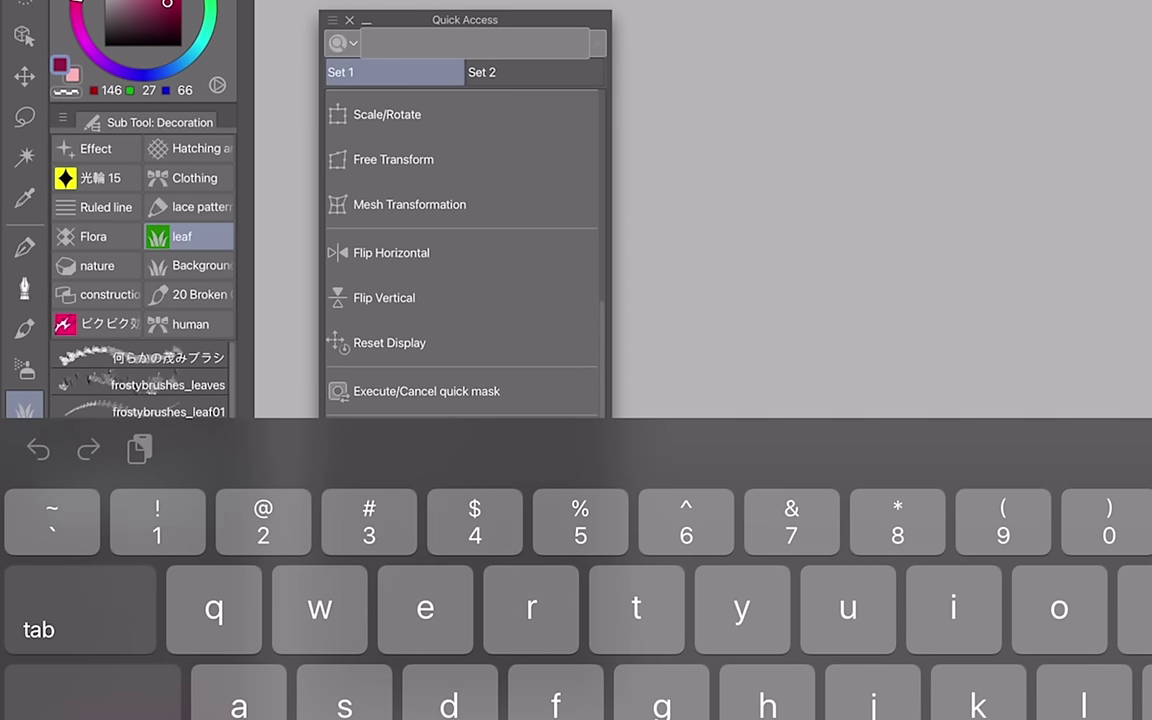
{"action": "type", "text": "tulip"}
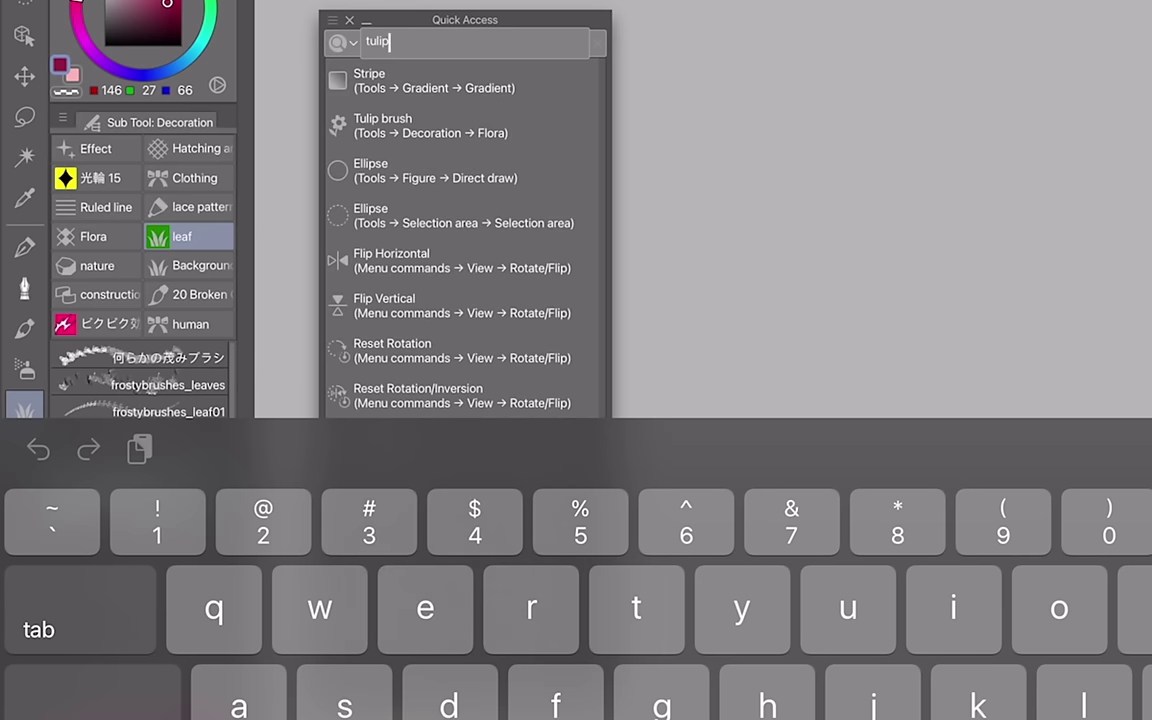
{"action": "left_click", "coordinate": [461, 125]}
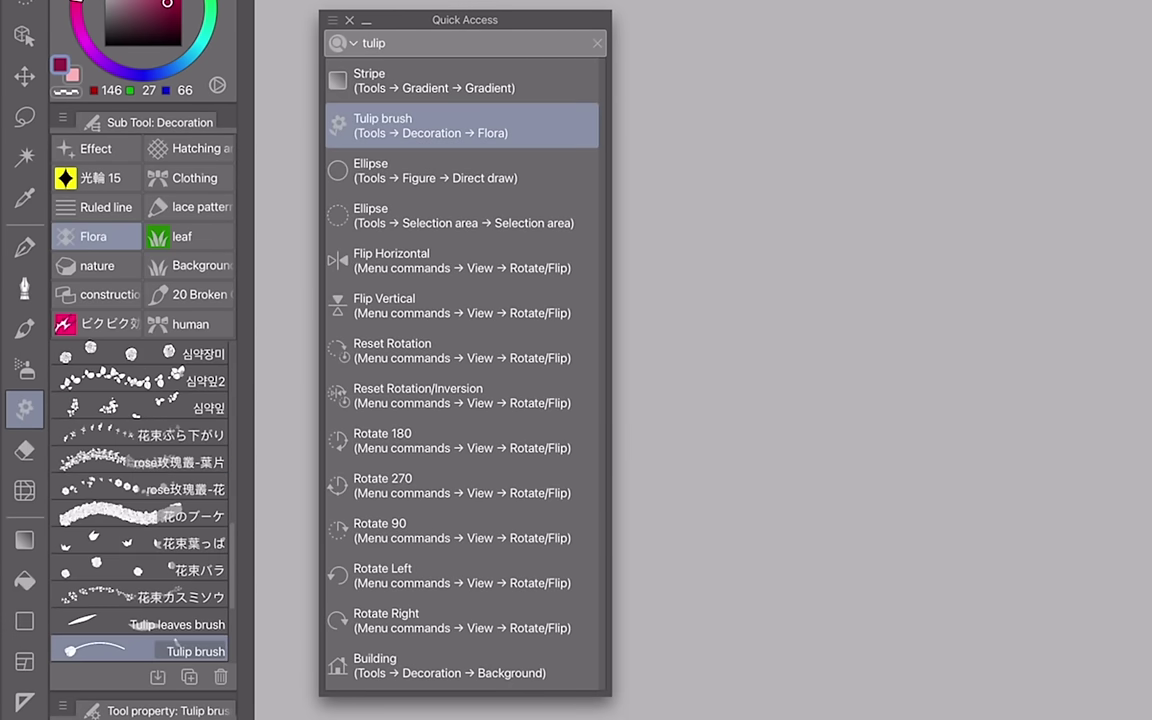
Draw a bouquet of seven pink tulips with stems converging at the base, using the Tulip brush.
{"action": "left_click_drag", "start_coordinate": [793, 231], "coordinate": [838, 526]}
{"action": "left_click_drag", "start_coordinate": [884, 250], "coordinate": [850, 525]}
{"action": "left_click_drag", "start_coordinate": [895, 395], "coordinate": [832, 554]}
{"action": "left_click_drag", "start_coordinate": [815, 290], "coordinate": [840, 527]}
{"action": "left_click_drag", "start_coordinate": [740, 338], "coordinate": [823, 526]}
{"action": "left_click_drag", "start_coordinate": [832, 340], "coordinate": [843, 532]}
{"action": "left_click_drag", "start_coordinate": [937, 346], "coordinate": [828, 540]}
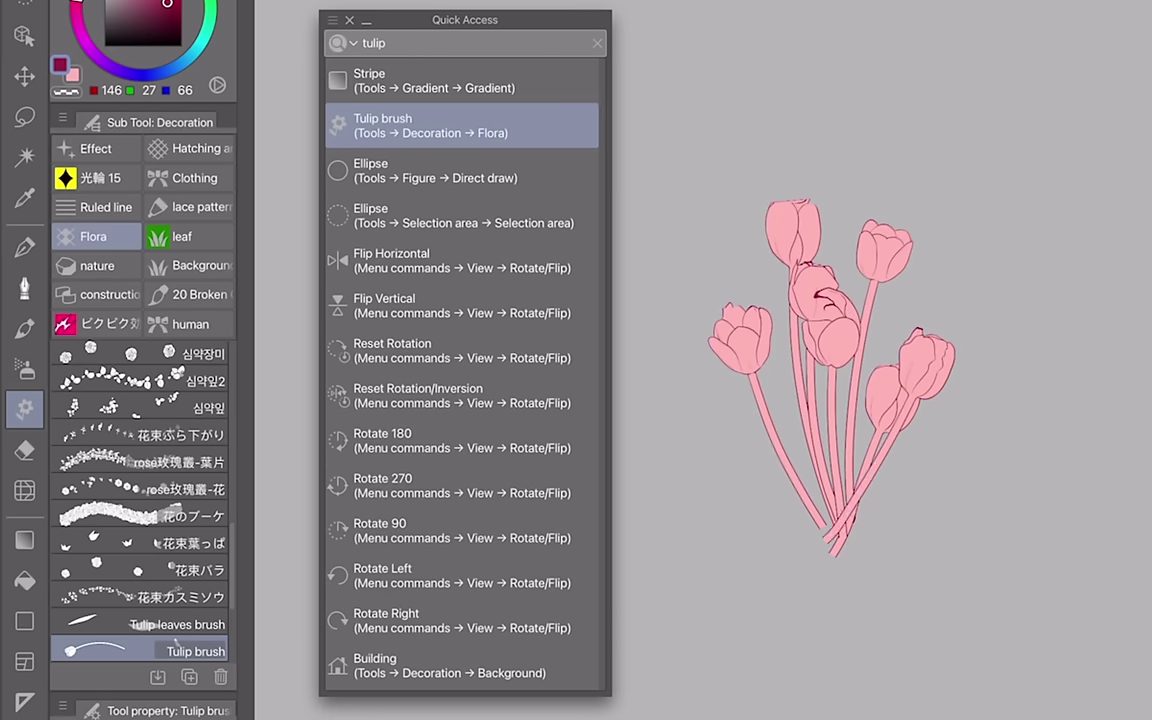
Add the Tulip brush from the search results to Quick Access Set 2.
{"action": "right_click", "coordinate": [565, 128]}
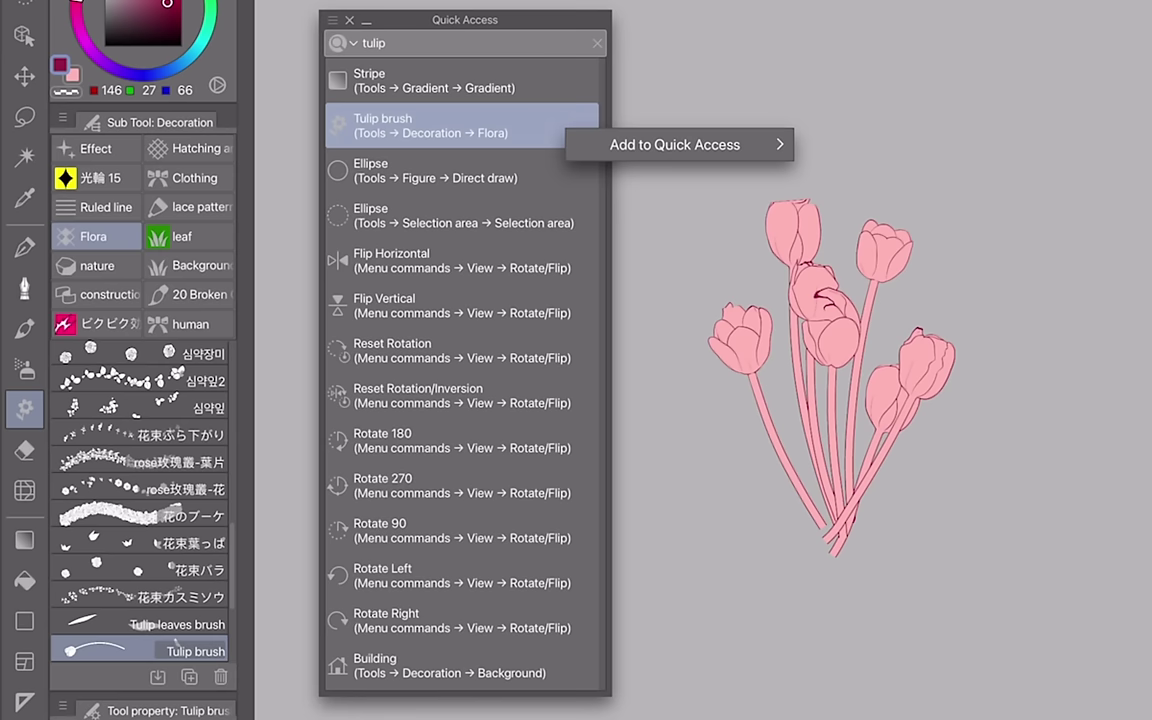
{"action": "left_click", "coordinate": [675, 144]}
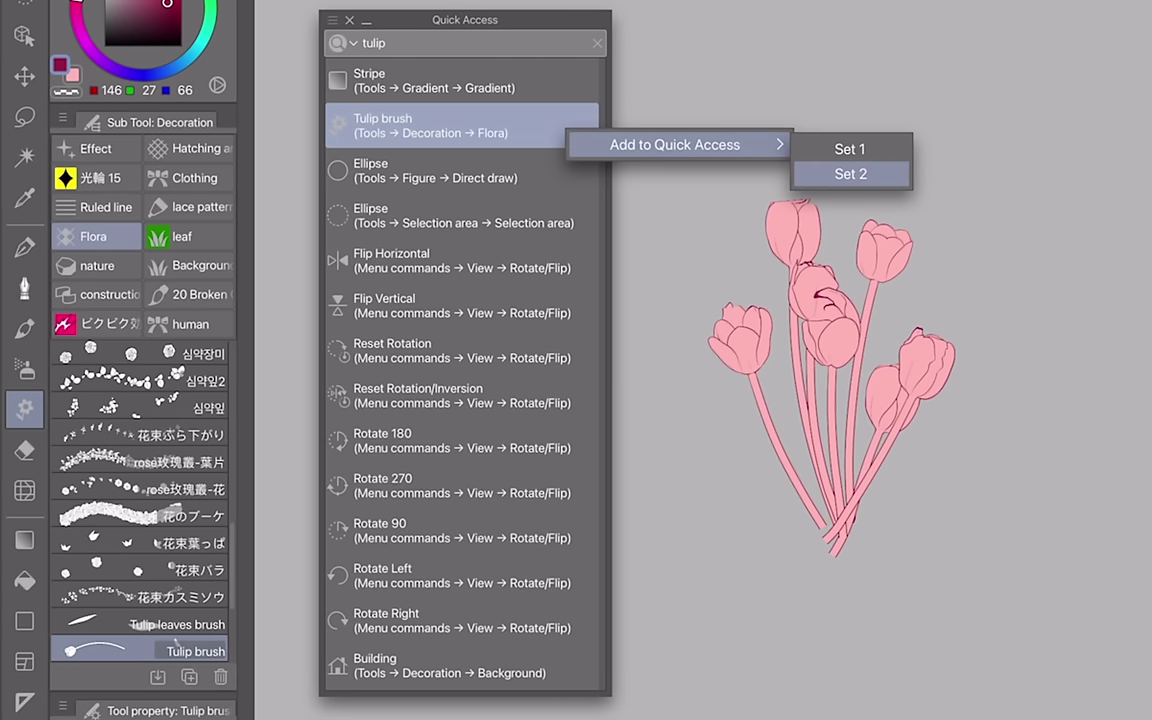
{"action": "left_click", "coordinate": [850, 173]}
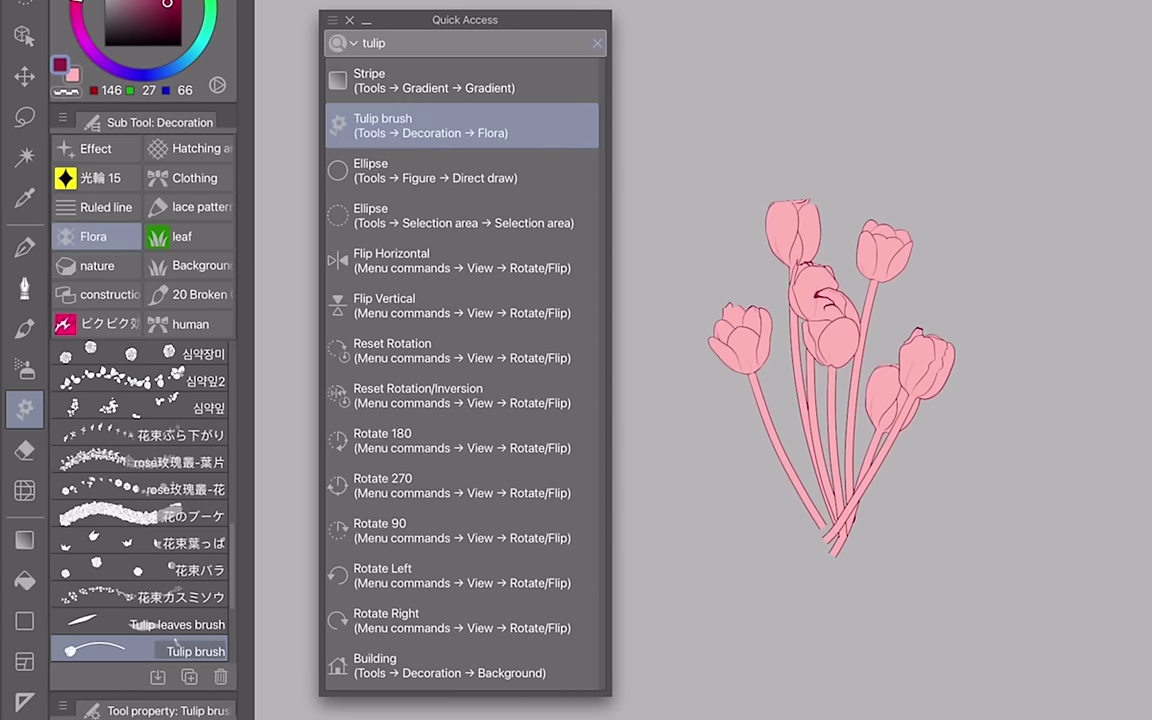
{"action": "left_click", "coordinate": [534, 72]}
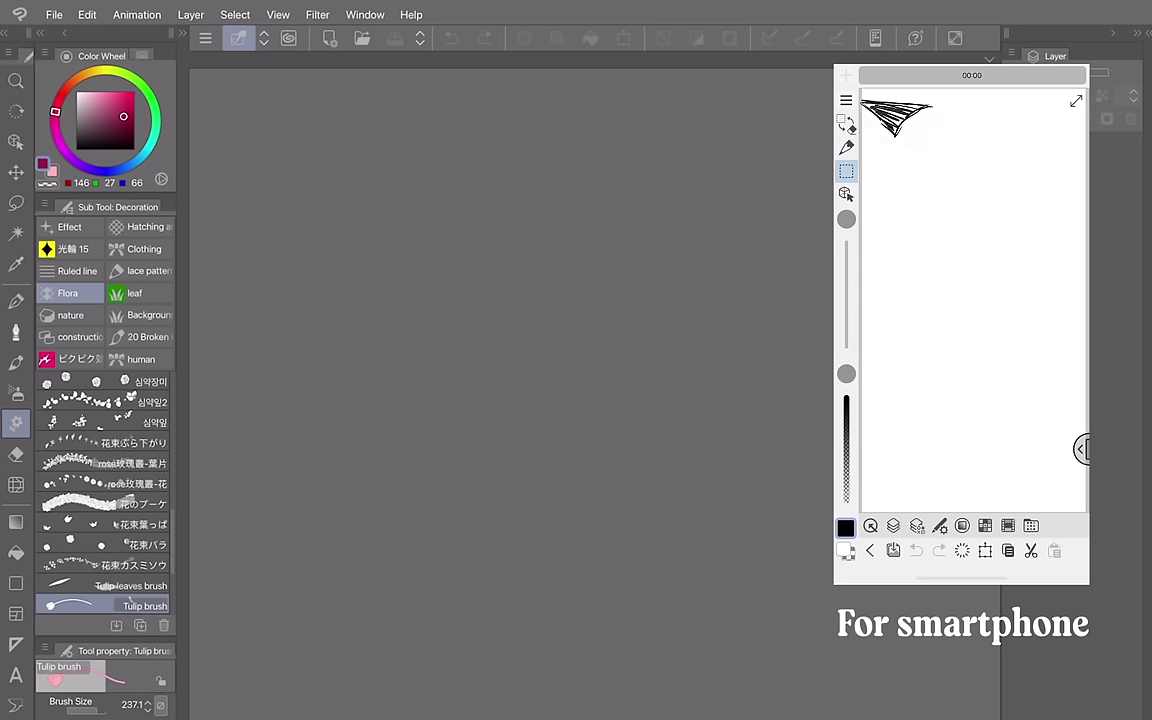
Switch the app to Simple Mode and open its keyboard shortcut settings.
{"action": "left_click", "coordinate": [19, 14]}
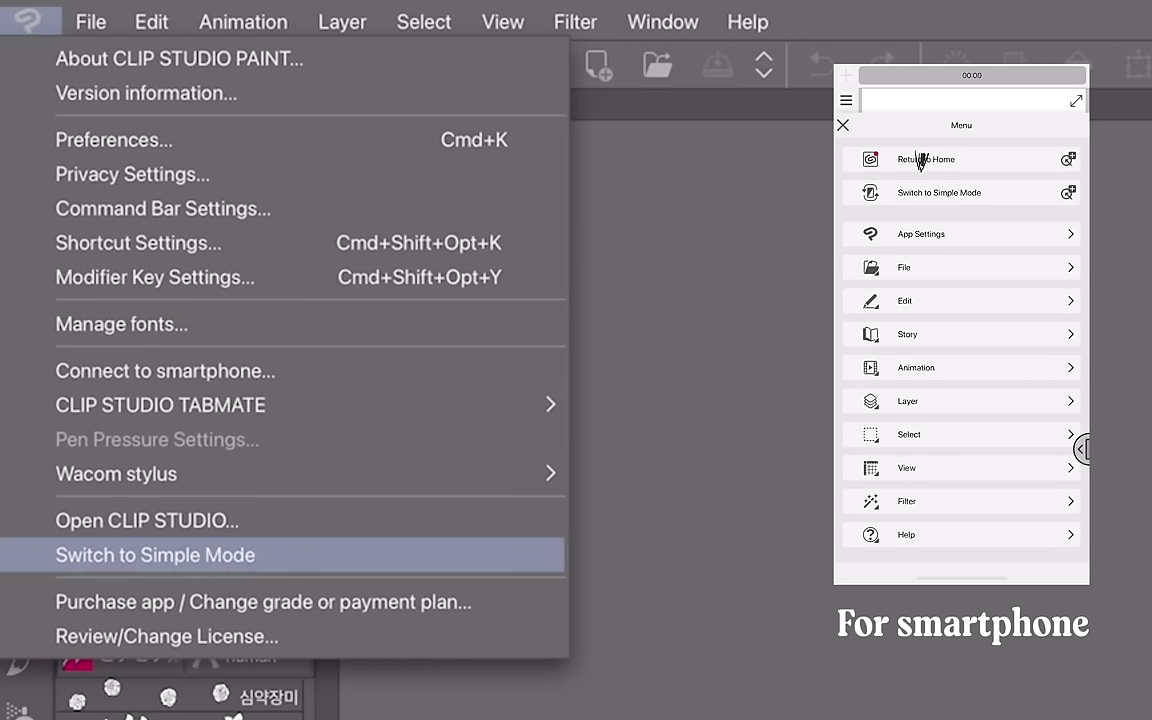
{"action": "left_click", "coordinate": [155, 555]}
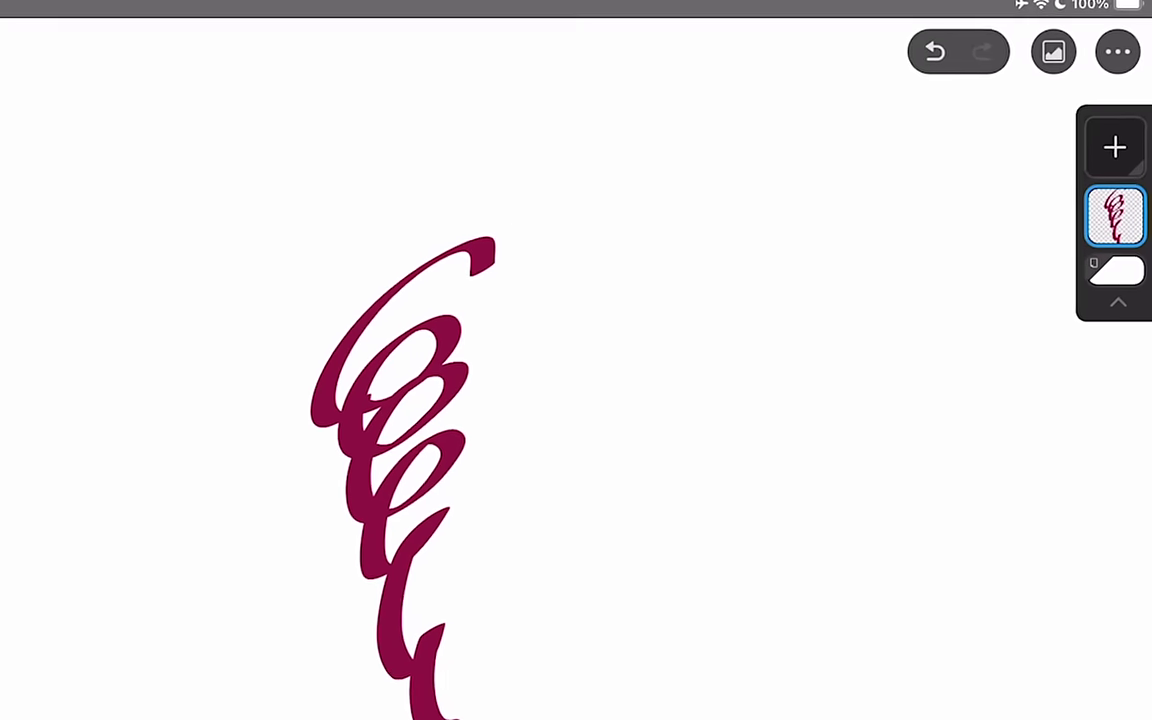
{"action": "left_click", "coordinate": [1112, 72]}
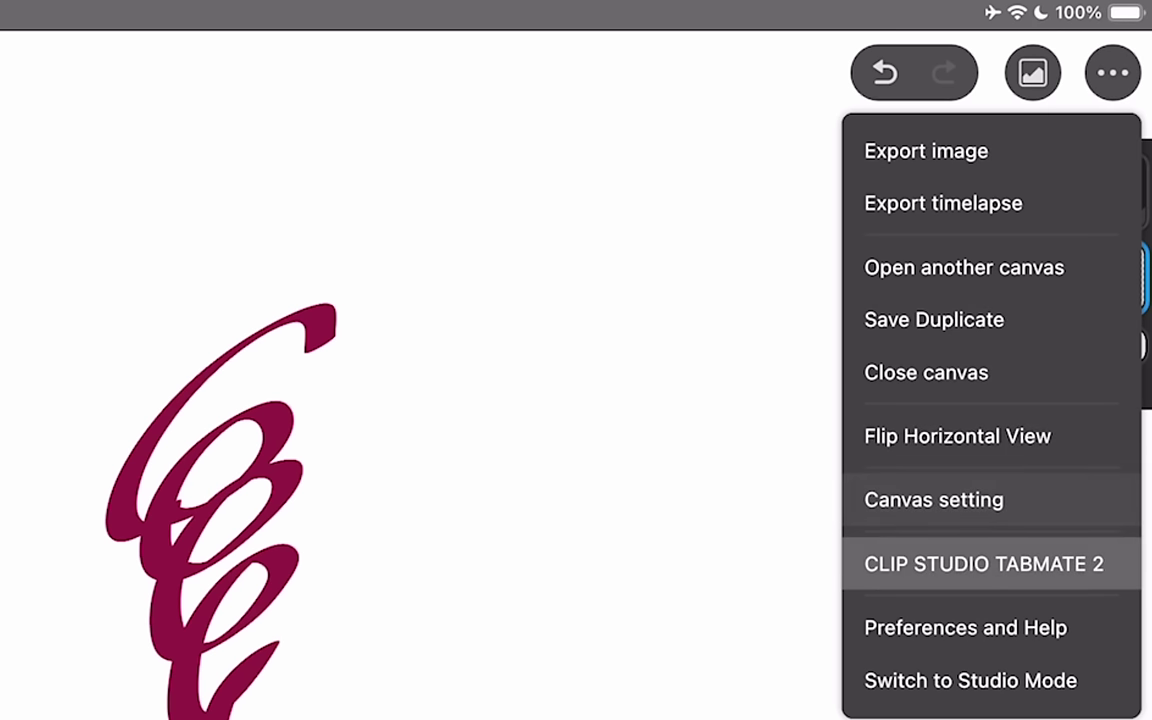
{"action": "left_click", "coordinate": [965, 627]}
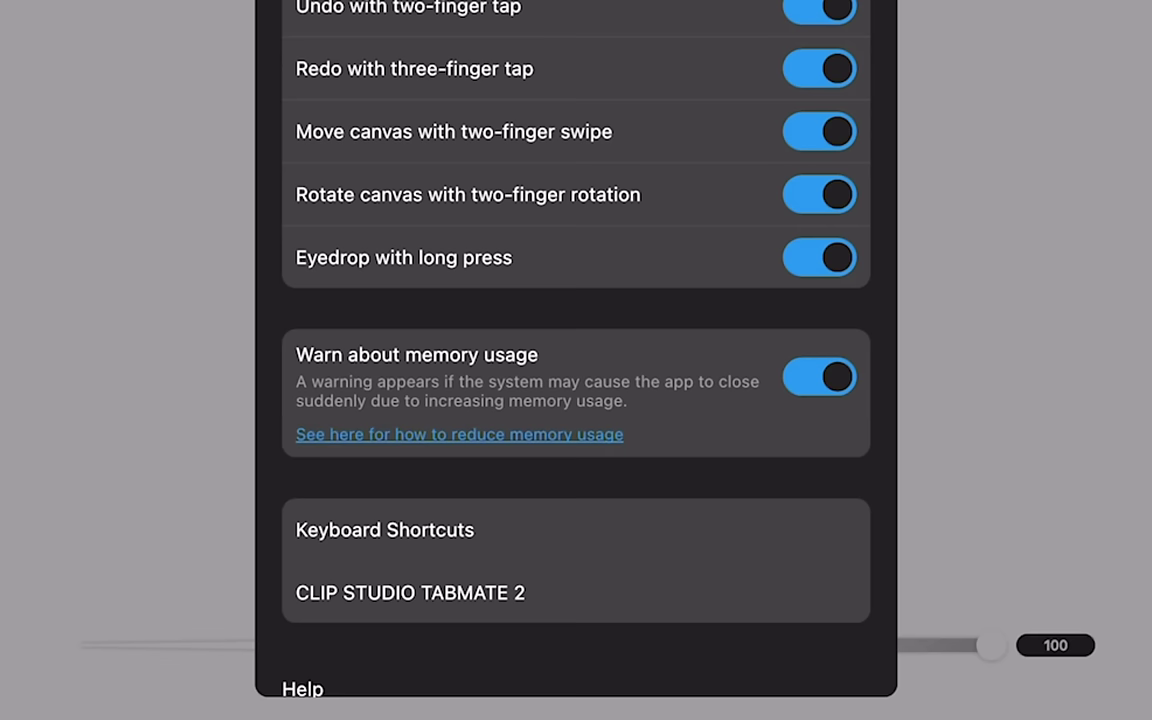
{"action": "left_click", "coordinate": [575, 529]}
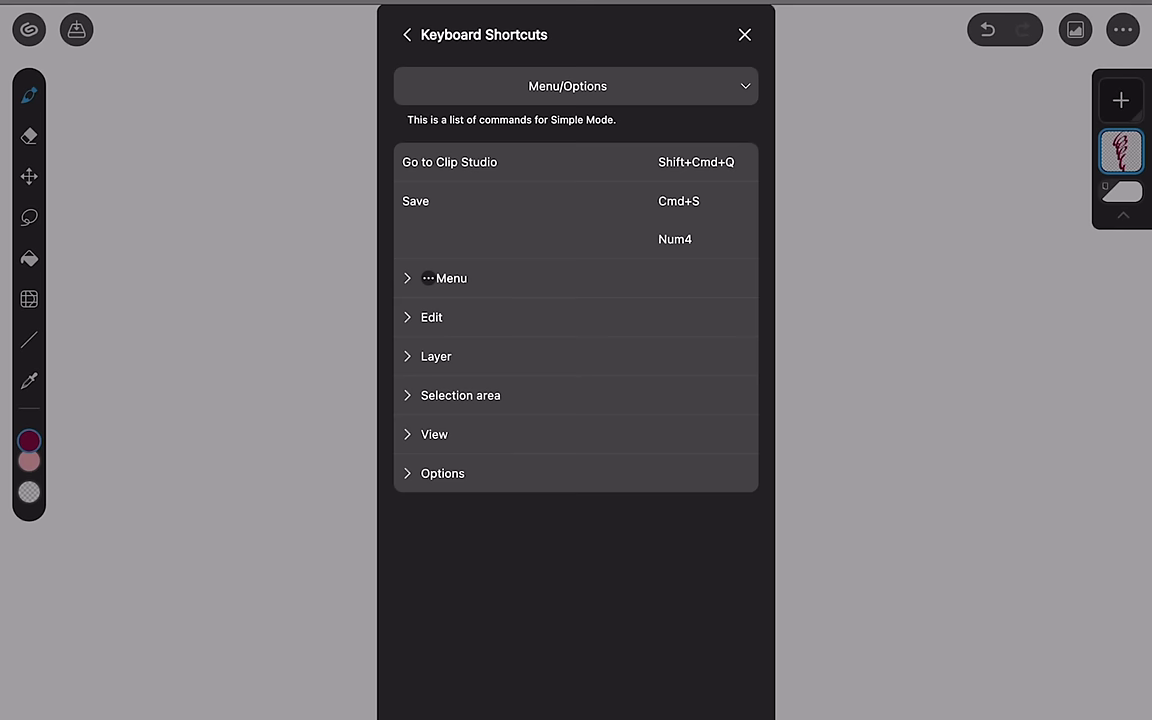
Expand the Layer, Edit and Menu command groups and review the shortcuts assigned in Simple Mode.
{"action": "left_click", "coordinate": [436, 356]}
{"action": "left_click", "coordinate": [431, 317]}
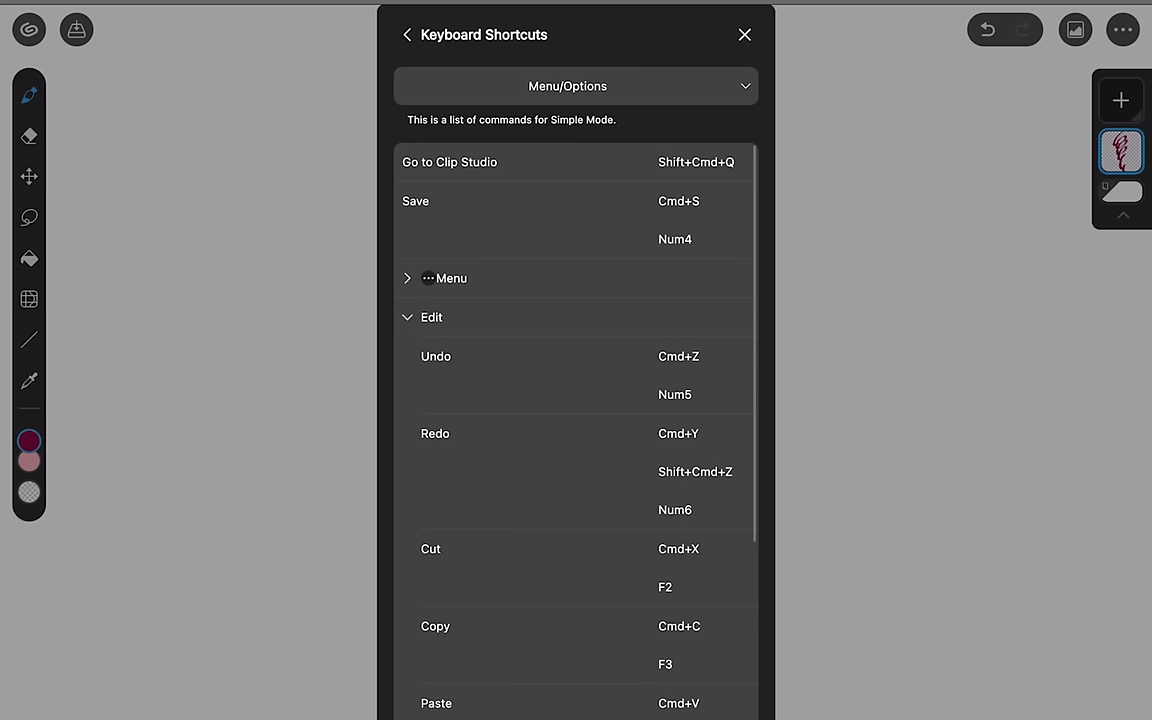
{"action": "left_click", "coordinate": [451, 278]}
{"action": "scroll", "coordinate": [567, 420], "scroll_direction": "down", "scroll_amount": 10}
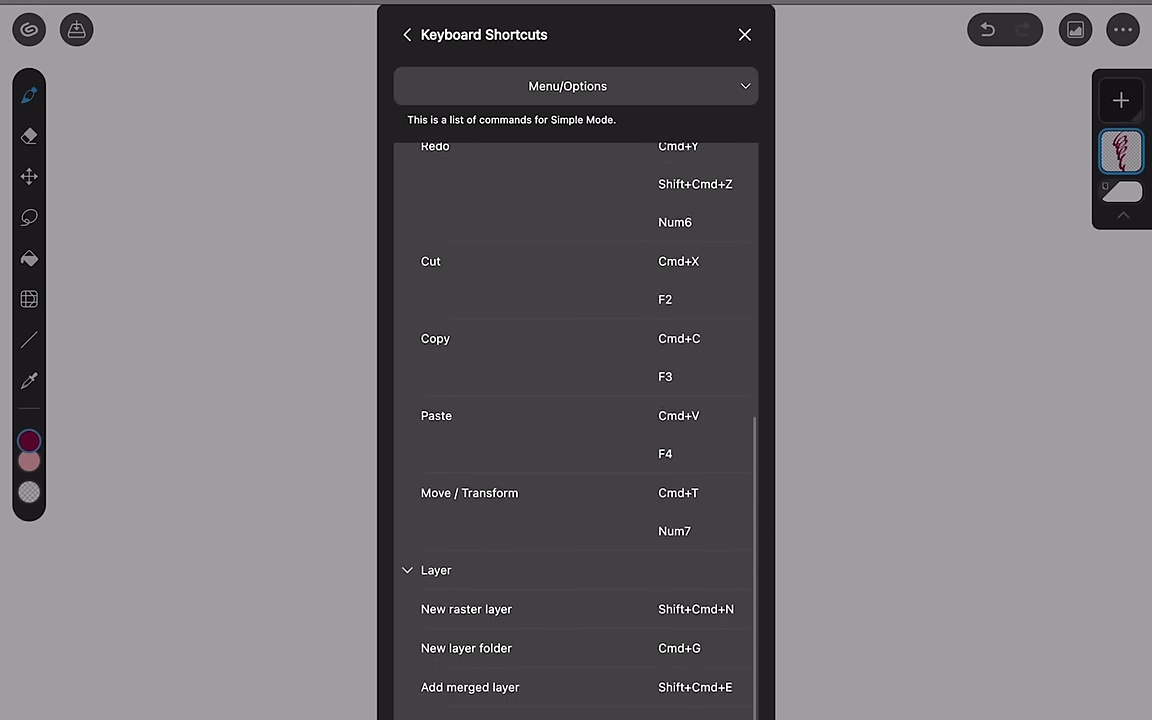